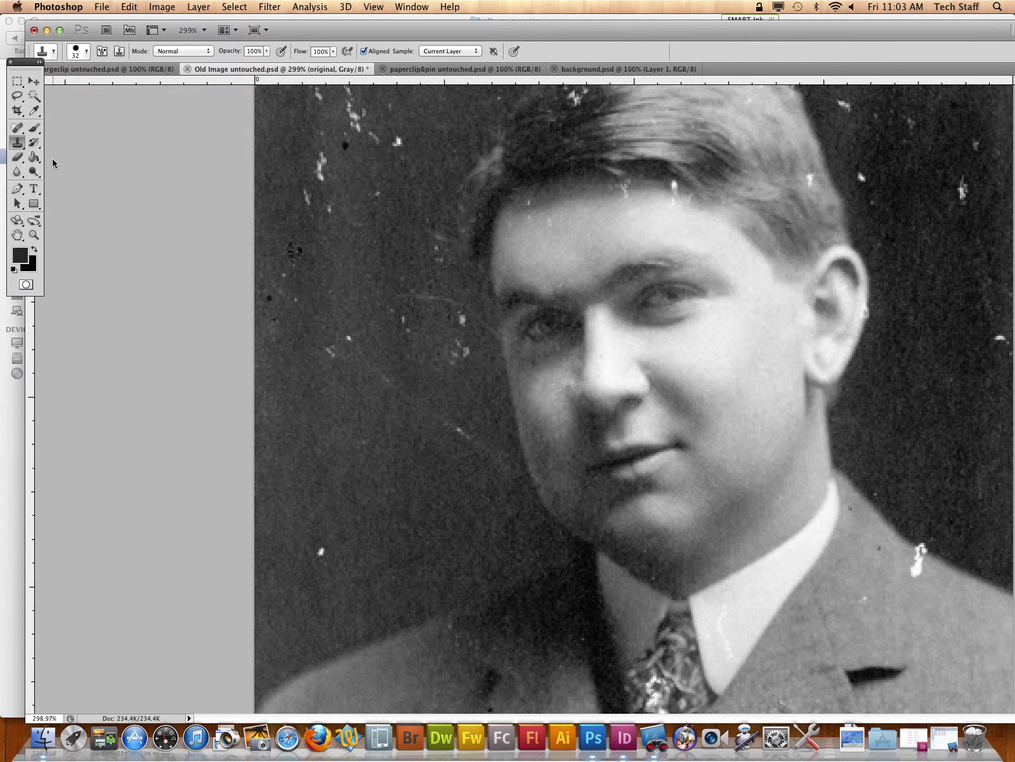
Step: Clone clean jacket fabric and shoulder edge over the white scratch on the shoulder beside the dark background
click(34, 235)
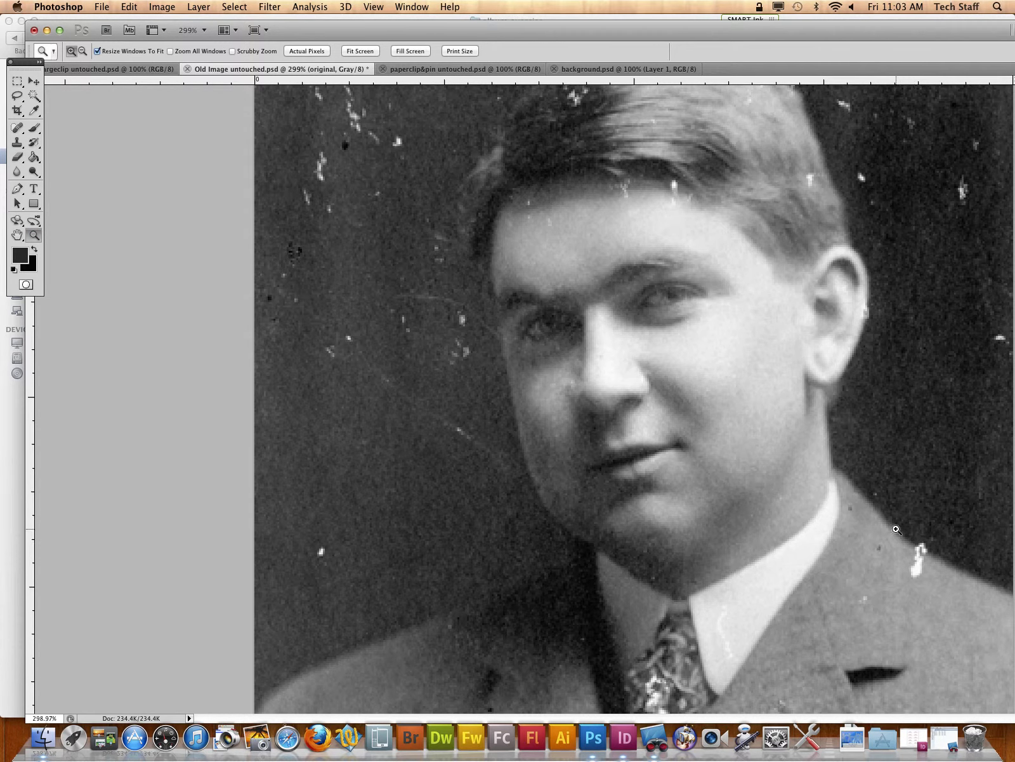
drag(962, 600, 964, 603)
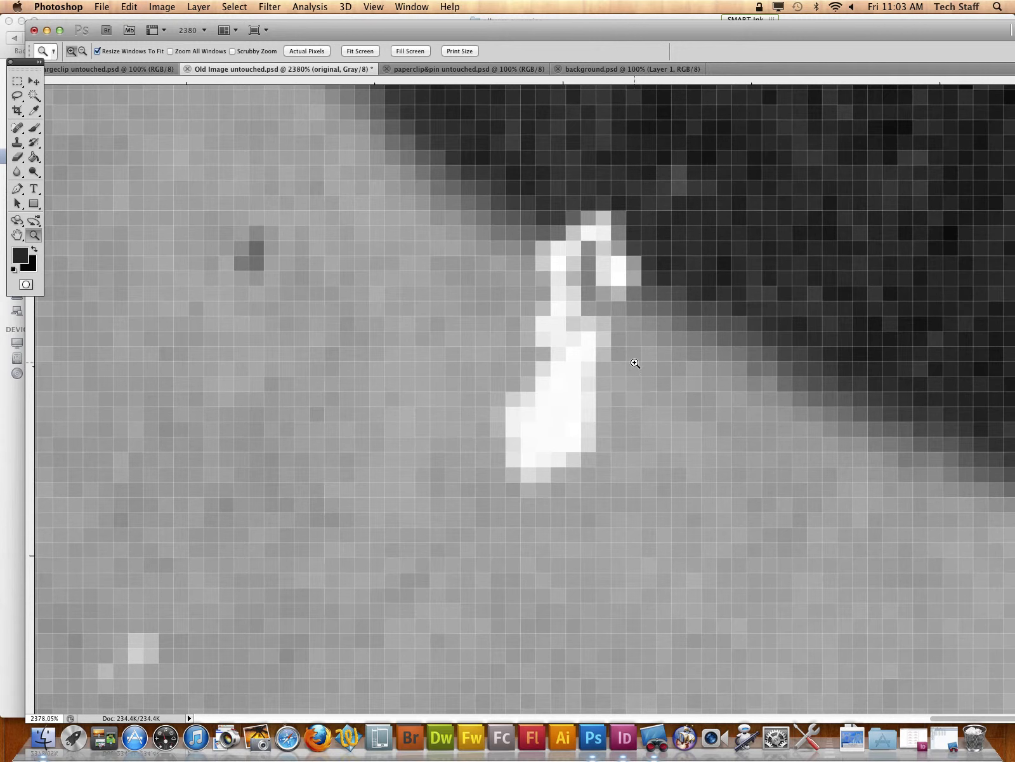
drag(17, 142, 53, 142)
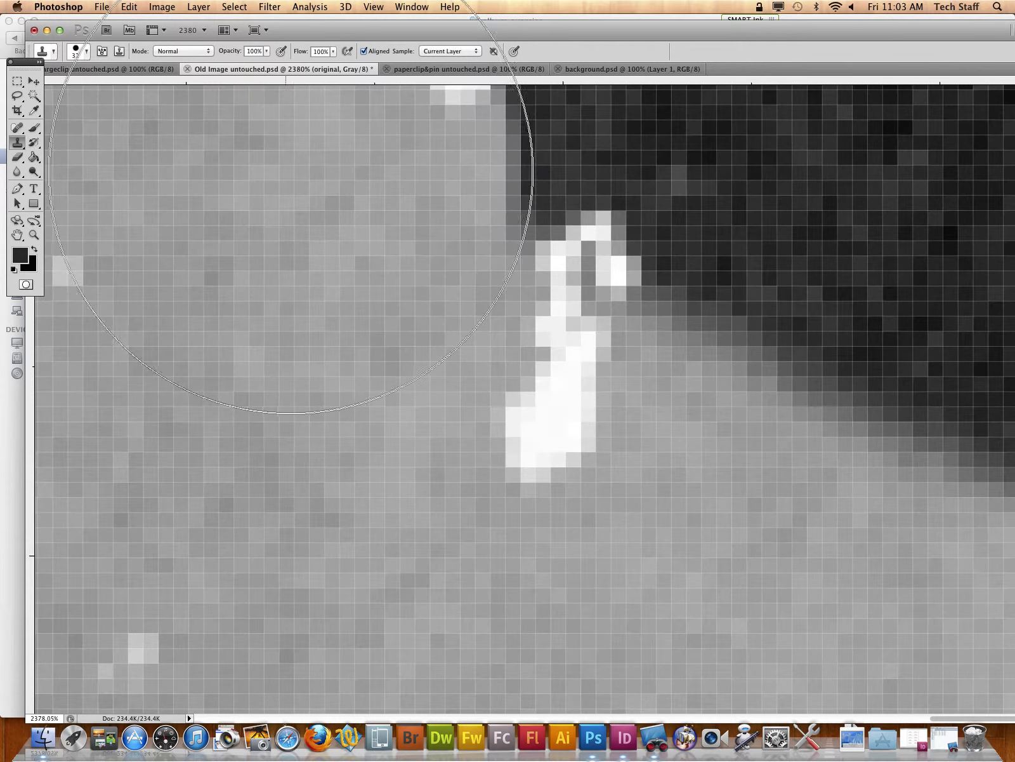
alt+click(806, 426)
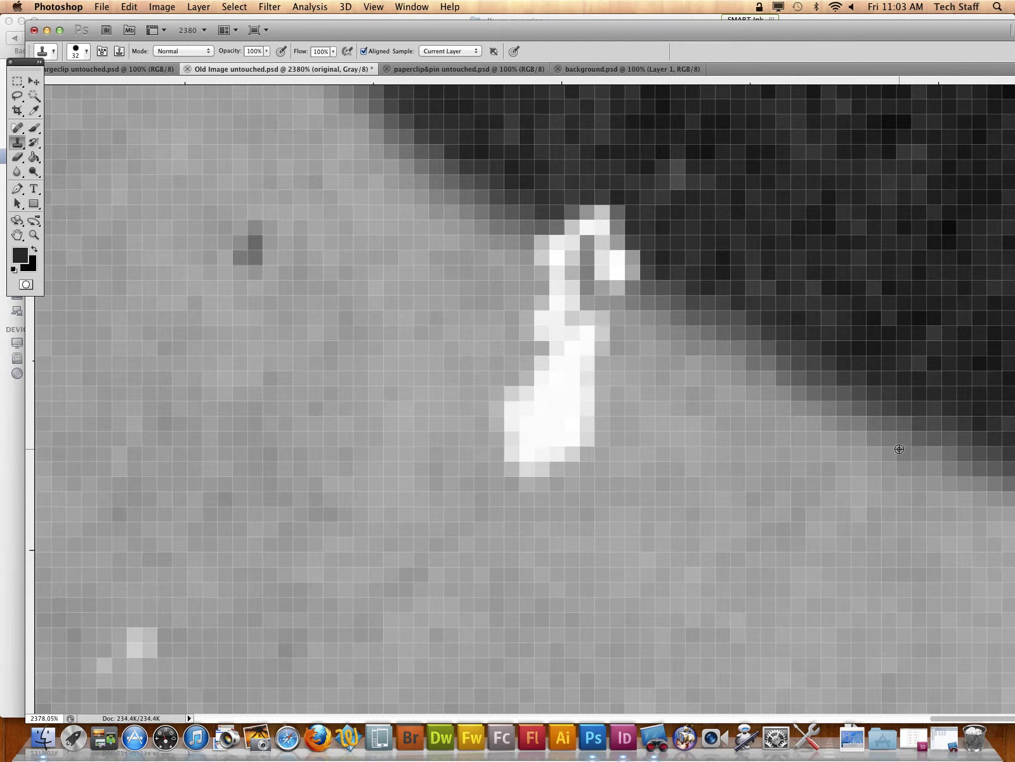
mouse_move(822, 431)
mouse_down()
mouse_move(770, 415)
mouse_move(671, 329)
mouse_up()
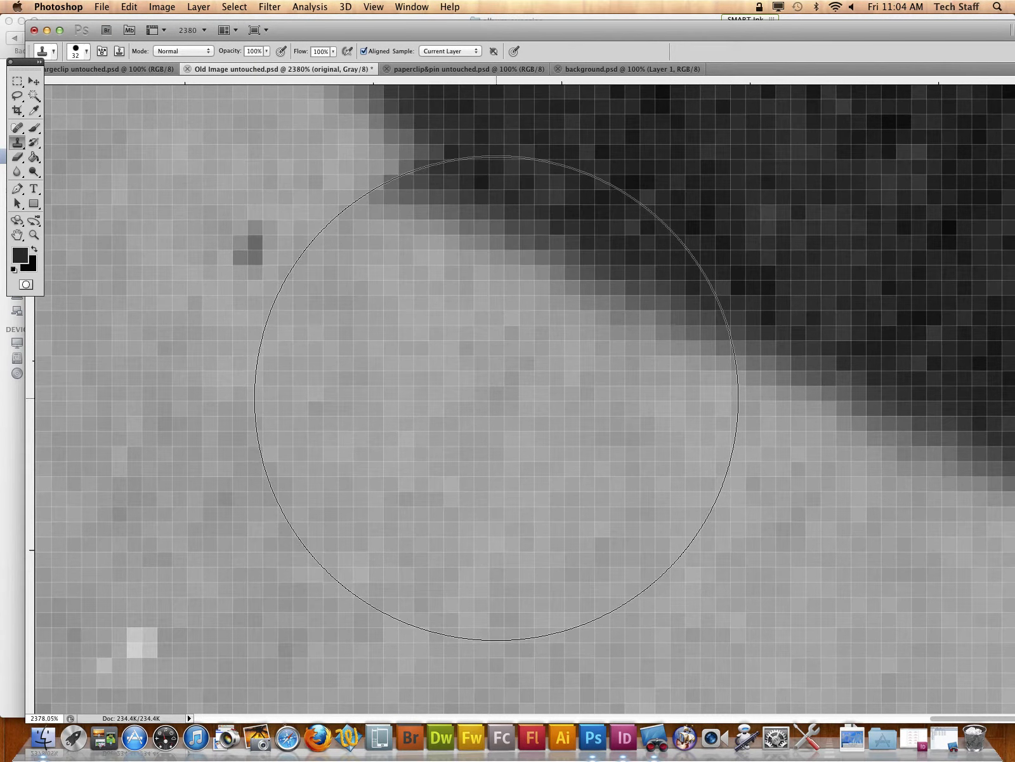
Step: Clone clean dark background over the white specks beside the ear and near the photo's edge
key(super+minus)
key(super+minus)
key(super+minus)
key(super+minus)
key(super+minus)
key(super+minus)
key(super+minus)
key(super+minus)
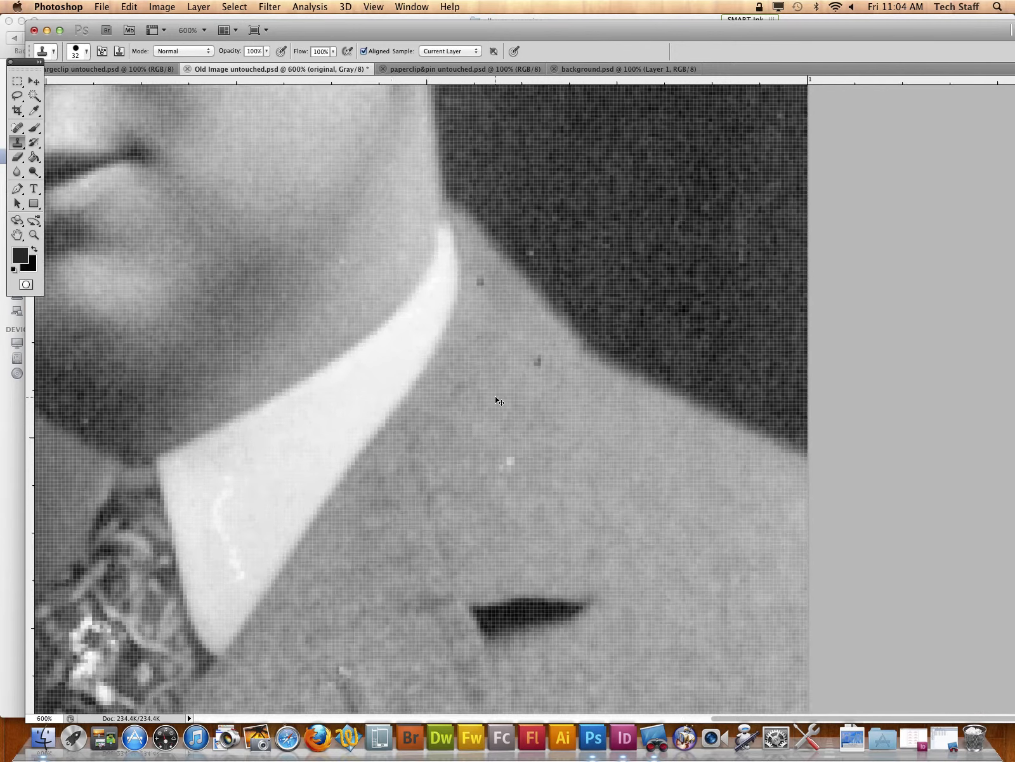
key(super+minus)
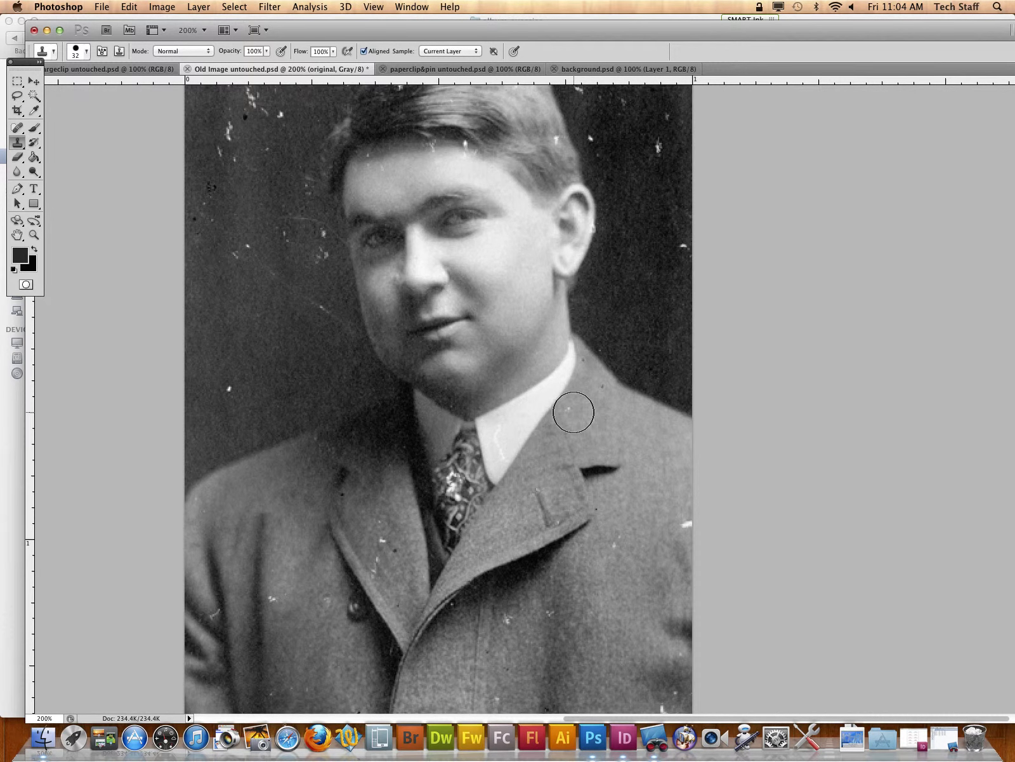
alt+click(662, 168)
click(659, 146)
click(668, 115)
click(686, 240)
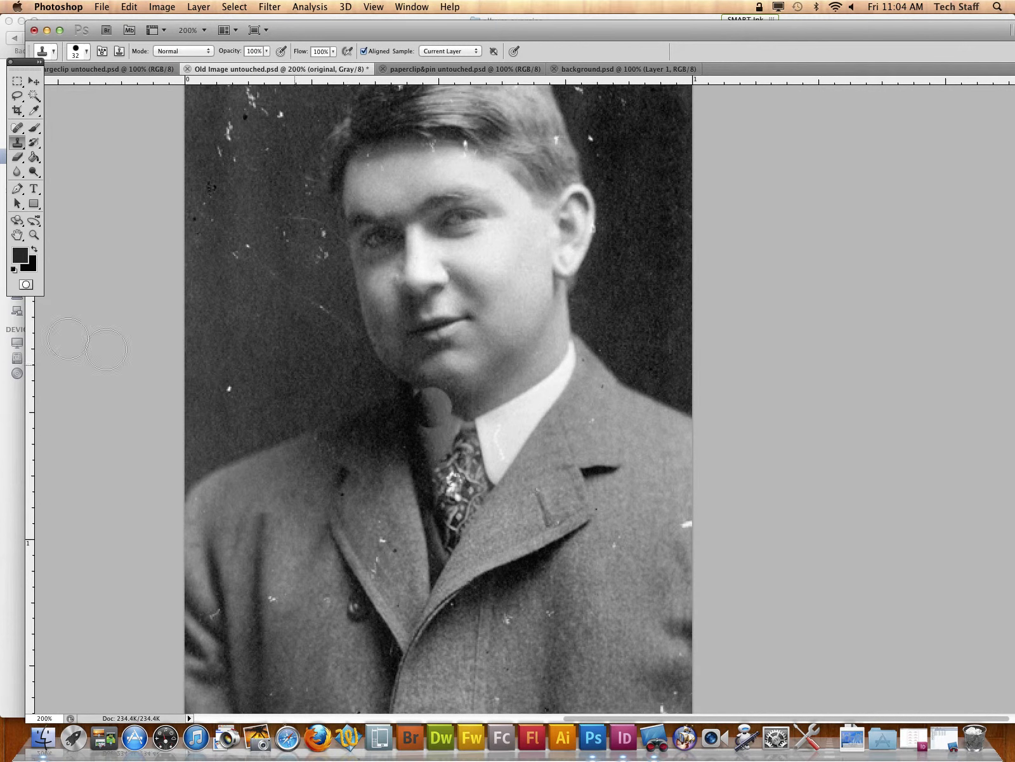
Step: Get a close view of the damaged tie and set the Spot Healing Brush to 11 px size and 63% hardness
click(34, 236)
drag(416, 449, 535, 537)
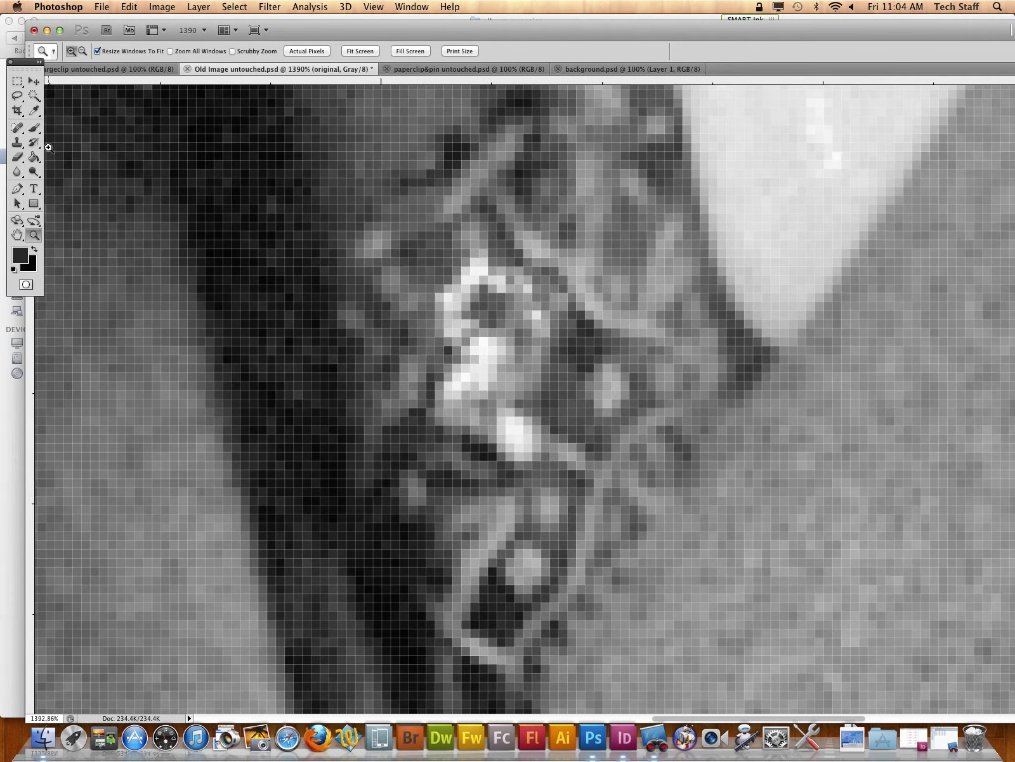
click(19, 130)
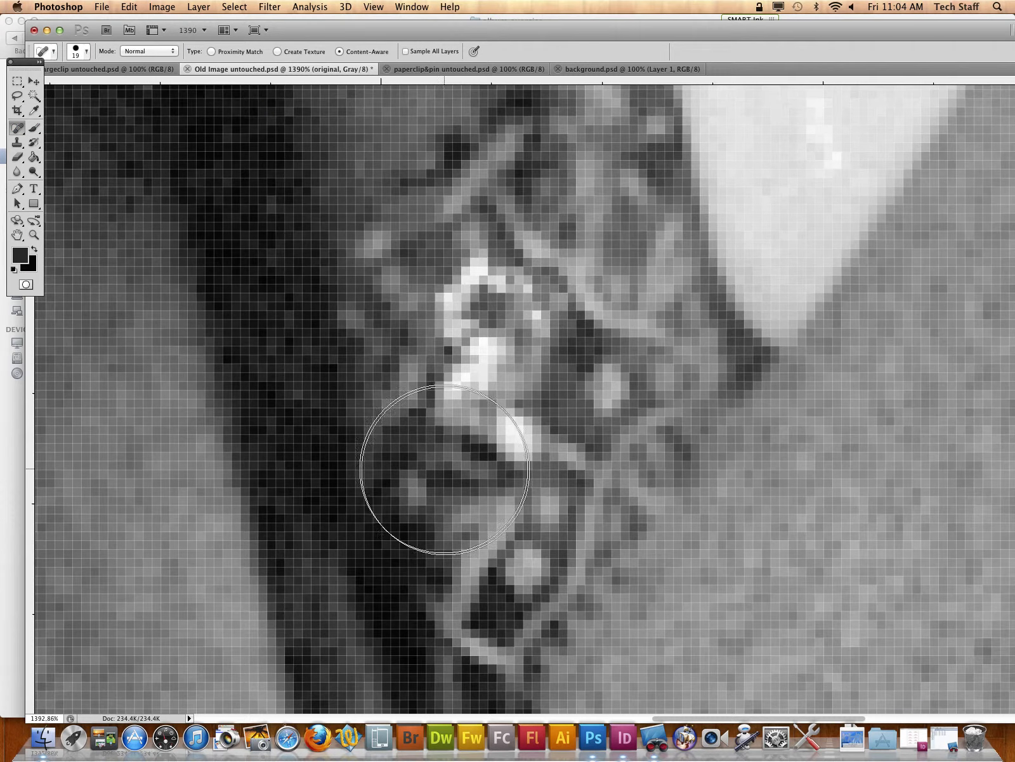
click(87, 57)
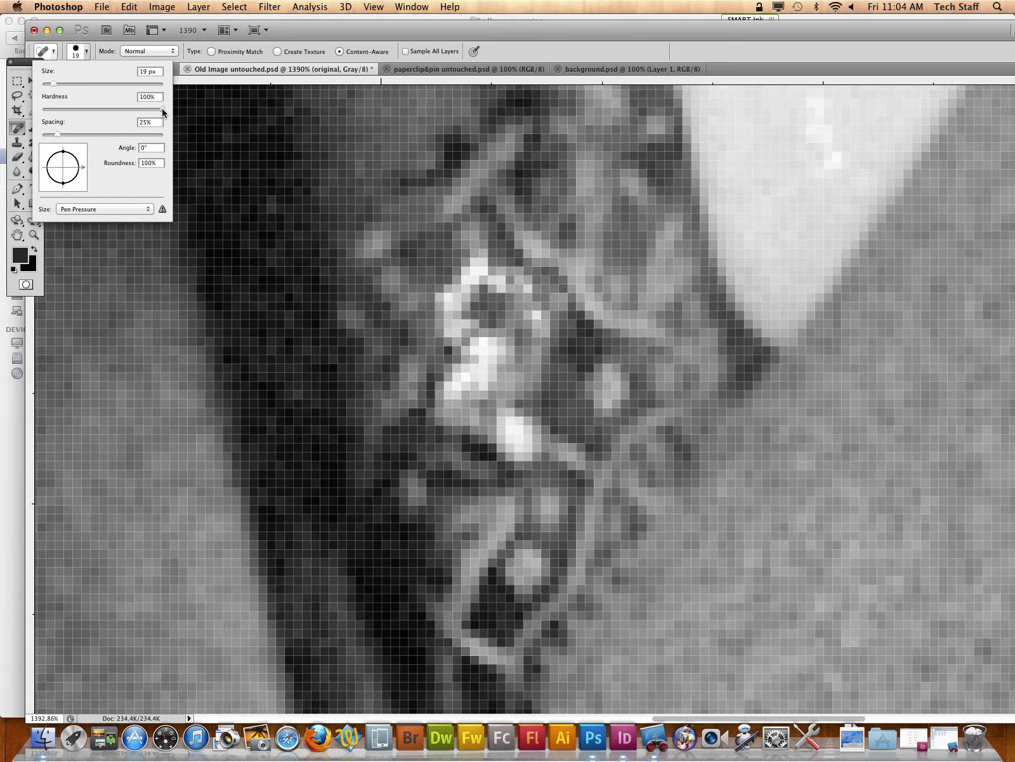
drag(163, 110, 141, 111)
drag(147, 113, 158, 111)
drag(158, 105, 64, 106)
mouse_move(60, 107)
mouse_down()
mouse_move(163, 109)
mouse_move(118, 109)
mouse_up()
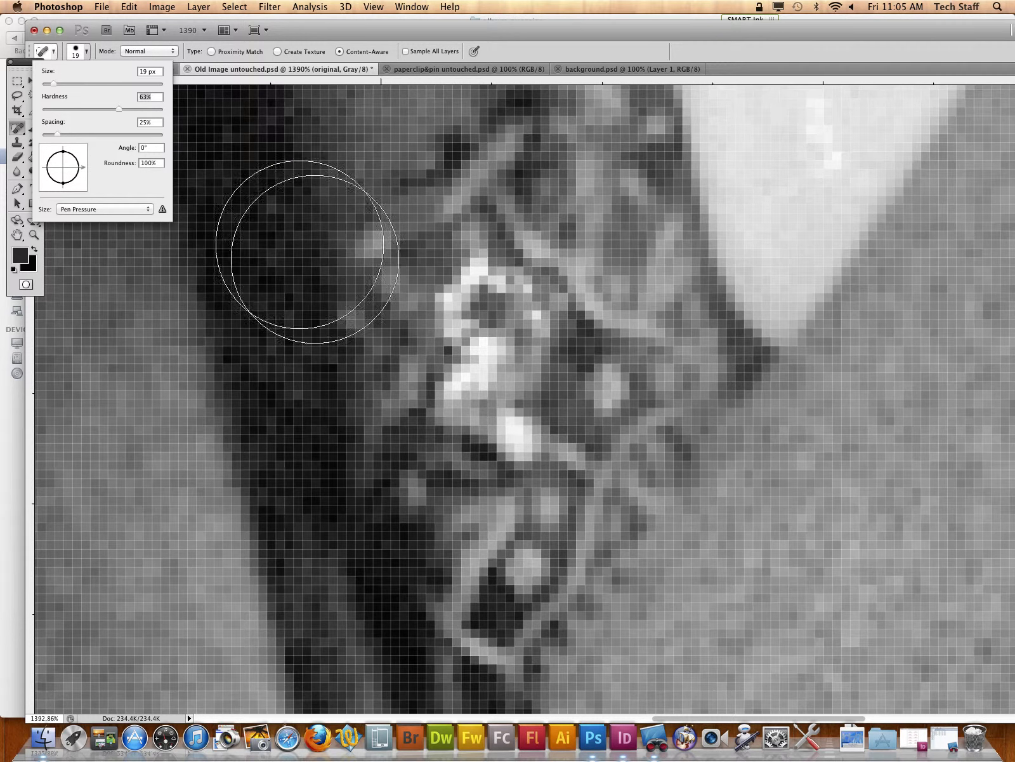
drag(52, 85, 49, 84)
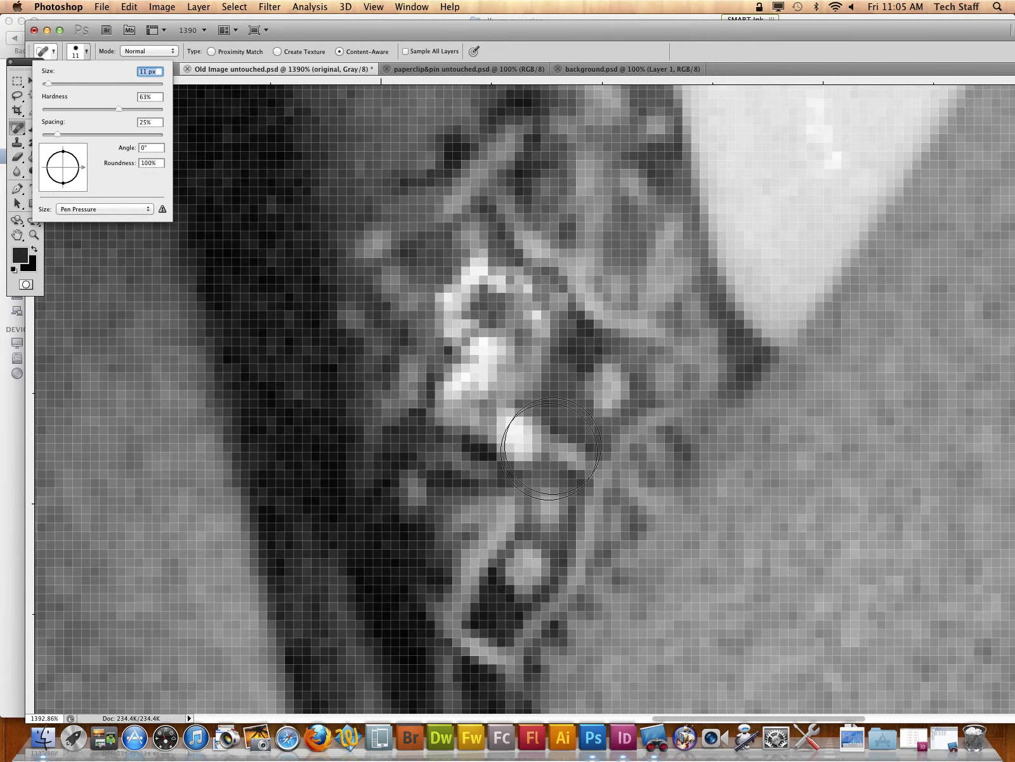
Step: Try to sample the tie pattern with the Spot Healing Brush to cover the white damage
drag(576, 399, 476, 351)
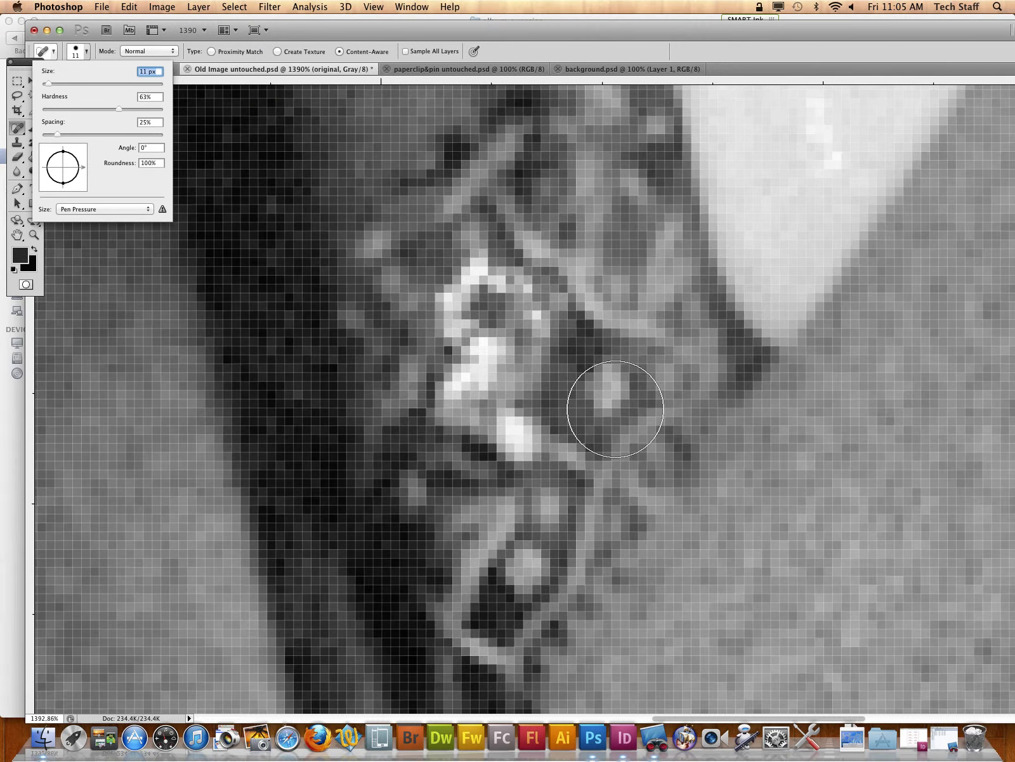
click(606, 397)
alt+click(567, 400)
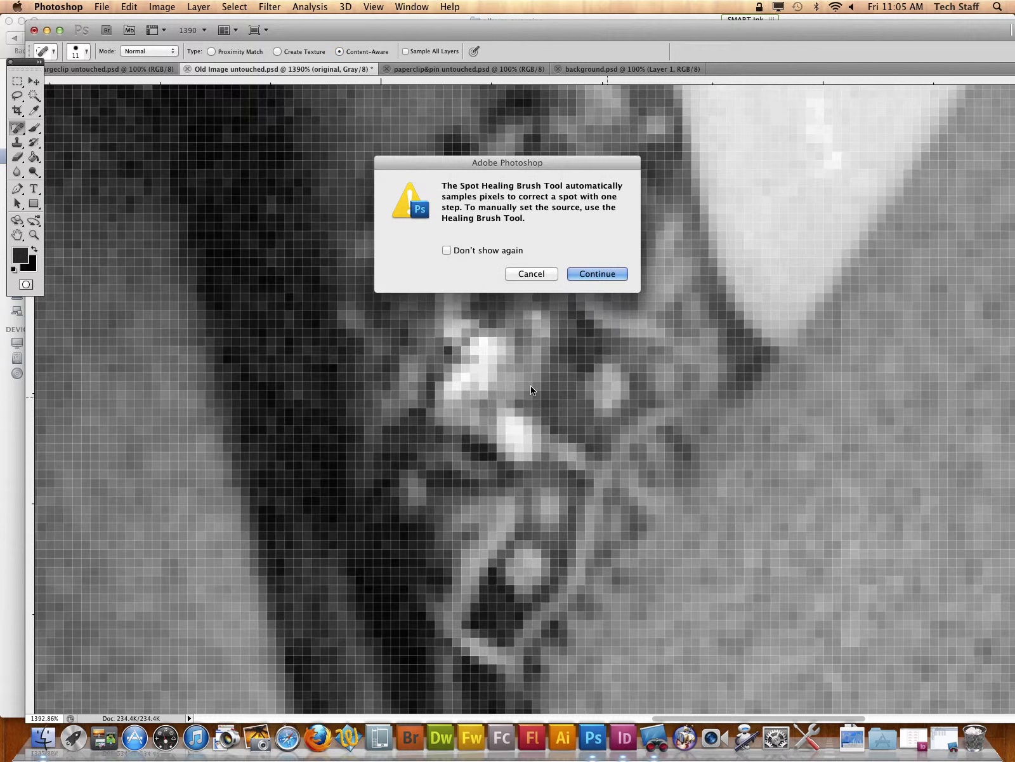
click(594, 272)
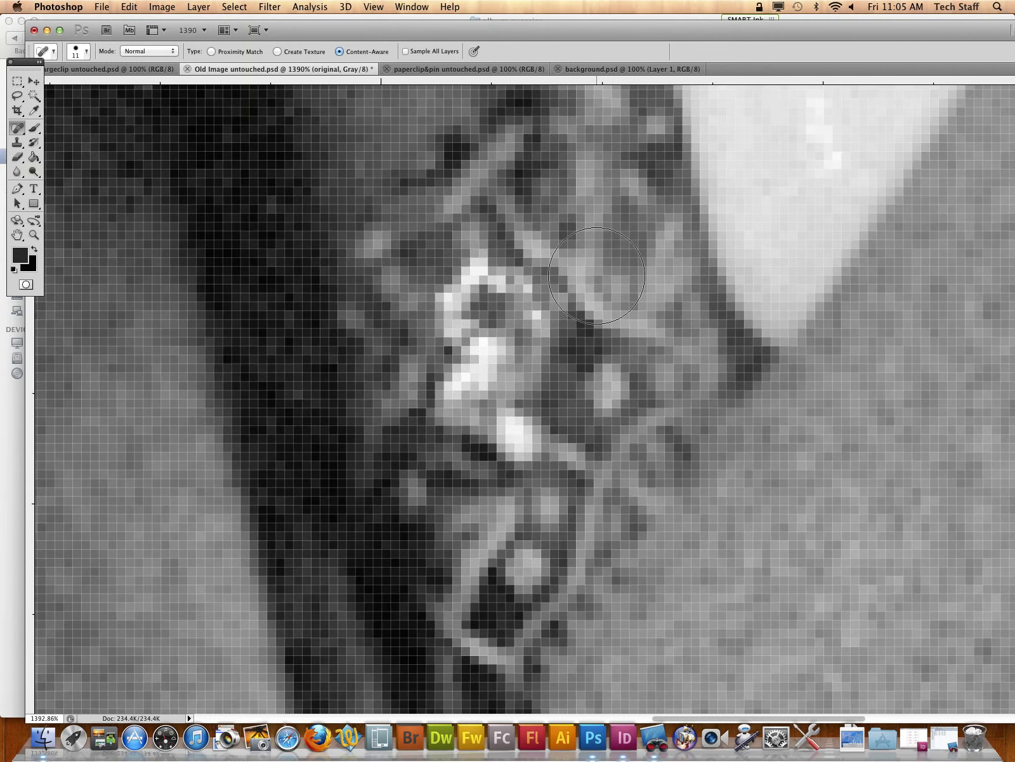
Step: Set the Clone Stamp to 13 px and 46% hardness and clone tie pattern over the white damage on the tie
click(19, 131)
click(18, 143)
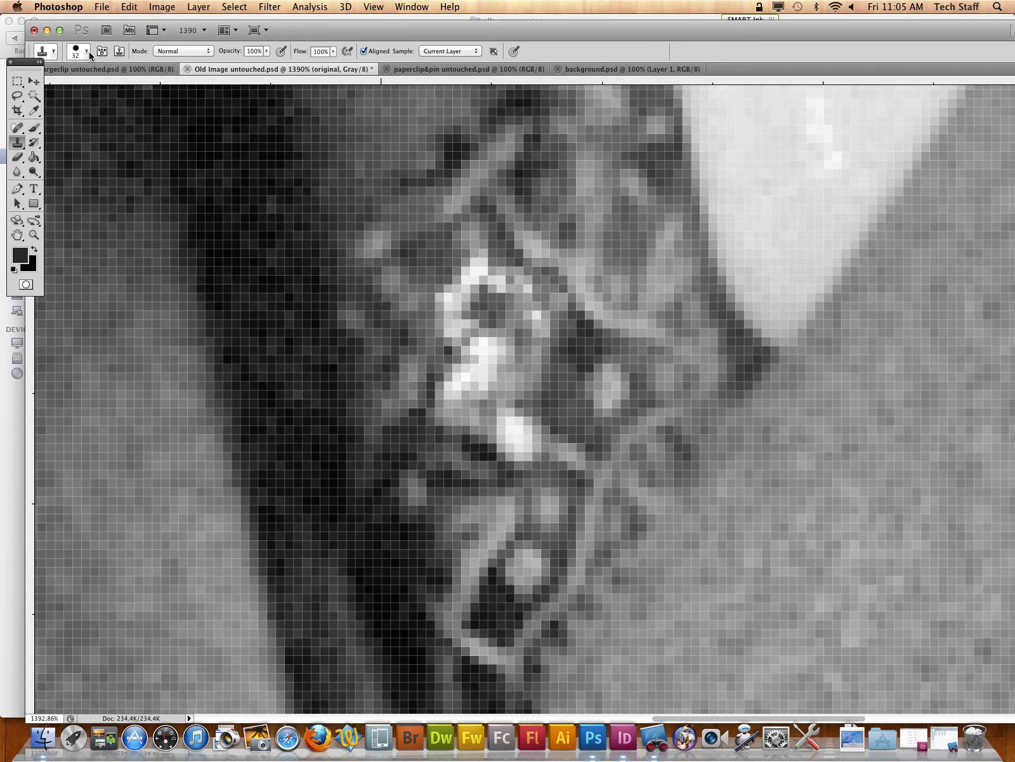
click(88, 52)
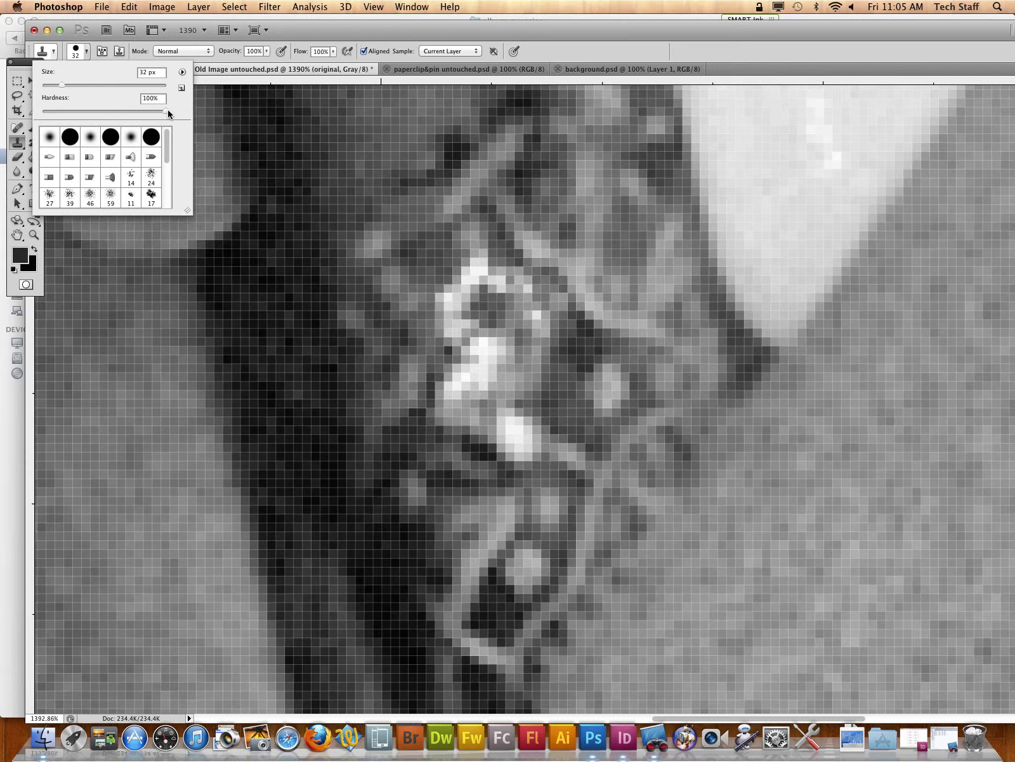
mouse_move(166, 111)
mouse_down()
mouse_move(81, 113)
mouse_move(50, 86)
mouse_move(100, 113)
mouse_up()
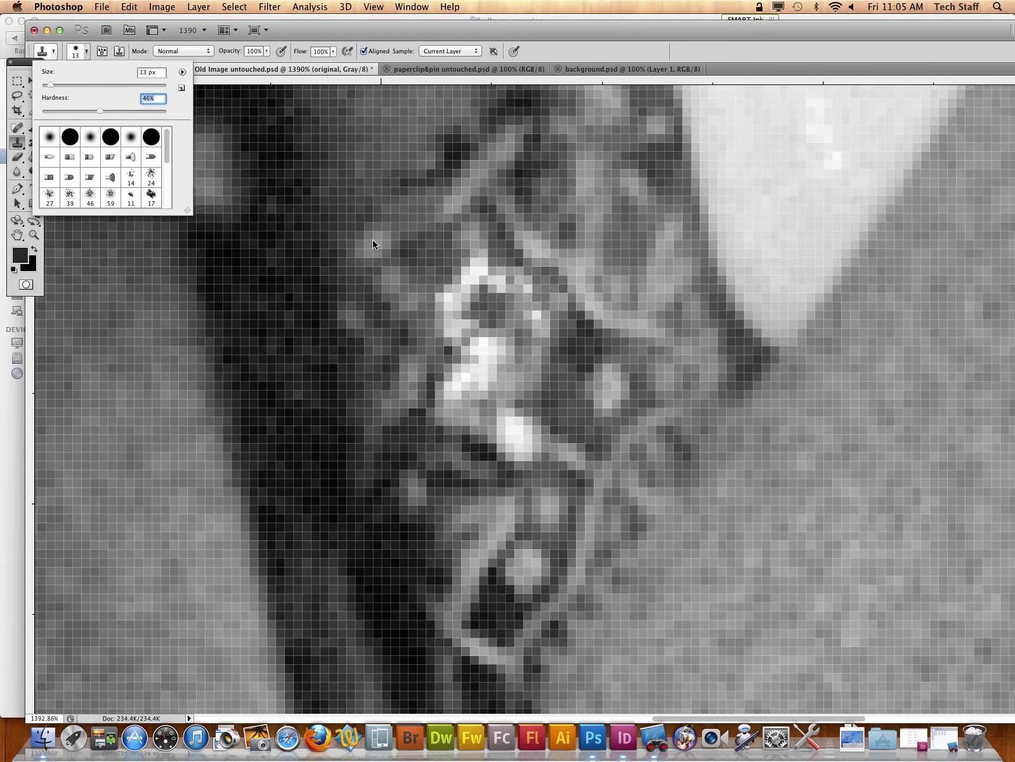
alt+click(579, 405)
mouse_move(579, 405)
mouse_down()
mouse_move(530, 407)
mouse_move(472, 384)
mouse_move(487, 294)
mouse_move(483, 390)
mouse_move(503, 510)
mouse_move(494, 516)
mouse_up()
Step: Examine the whole portrait, and the hair and forehead up close, for remaining white specks and scratches
key(super+minus)
key(super+minus)
key(super+minus)
key(super+minus)
key(super+minus)
key(super+minus)
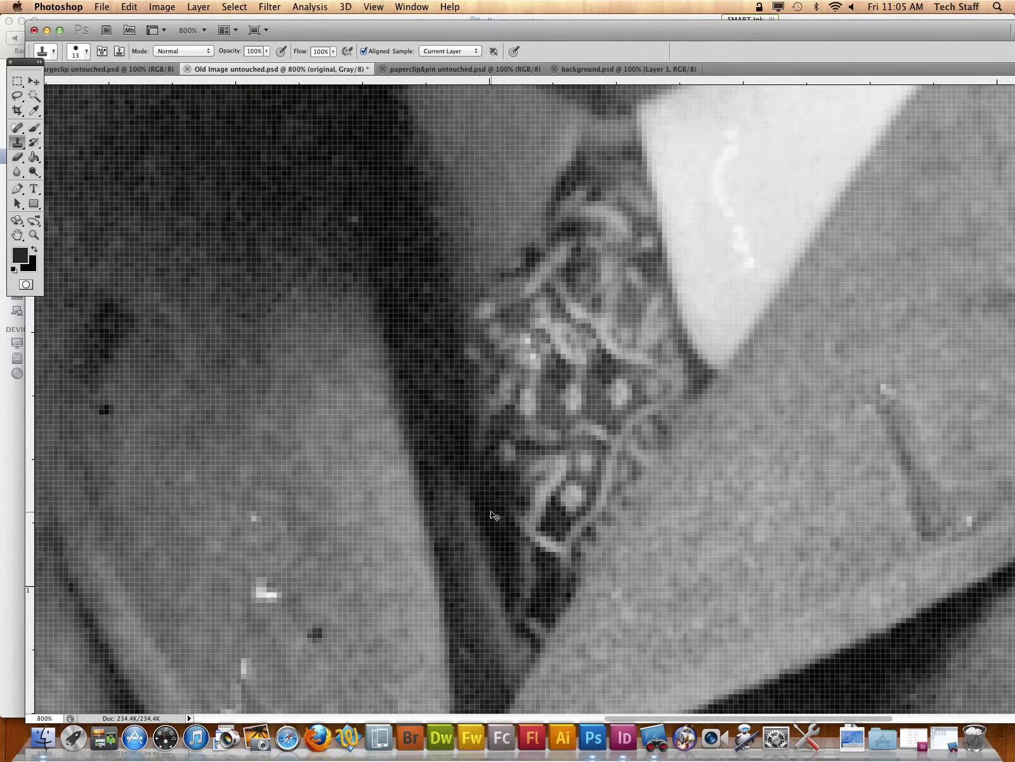
key(super+minus)
key(super+minus)
key(super+minus)
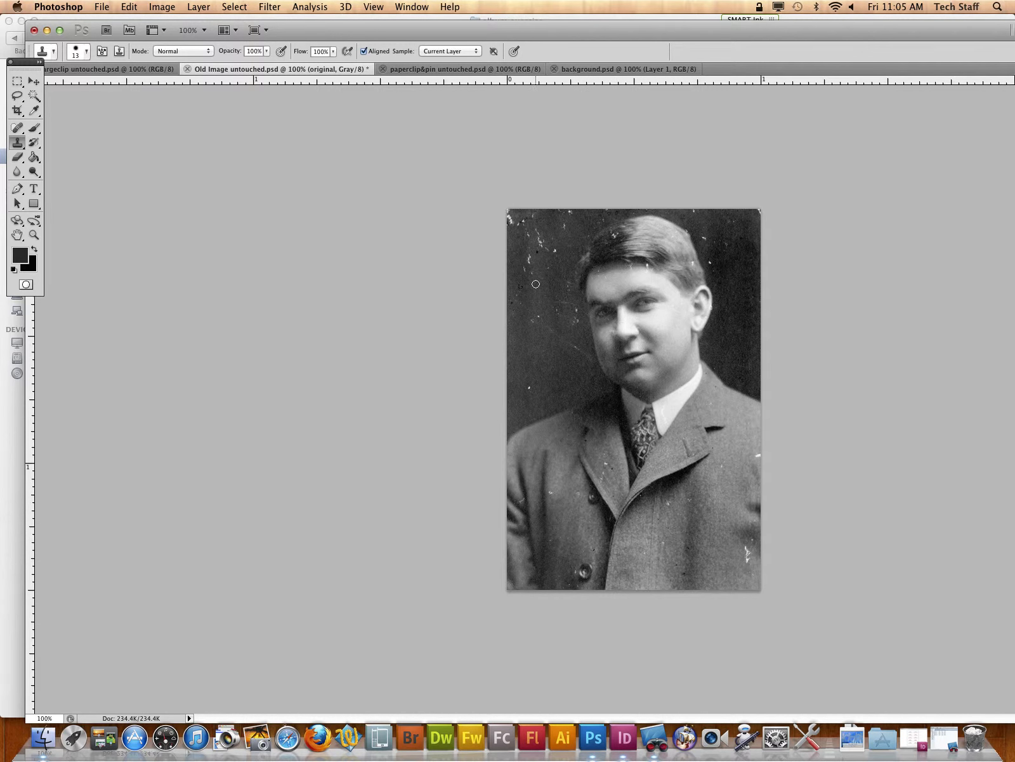
key(super+plus)
key(super+plus)
scroll(661, 234, up, 10)
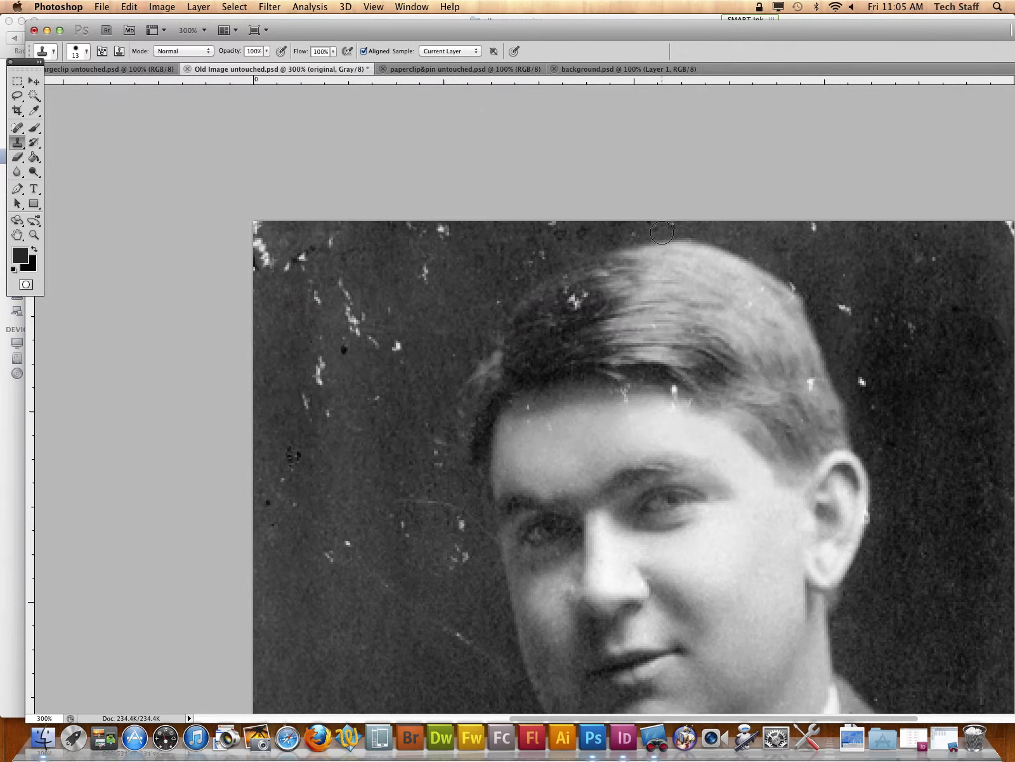
key(super+plus)
key(super+plus)
key(super+plus)
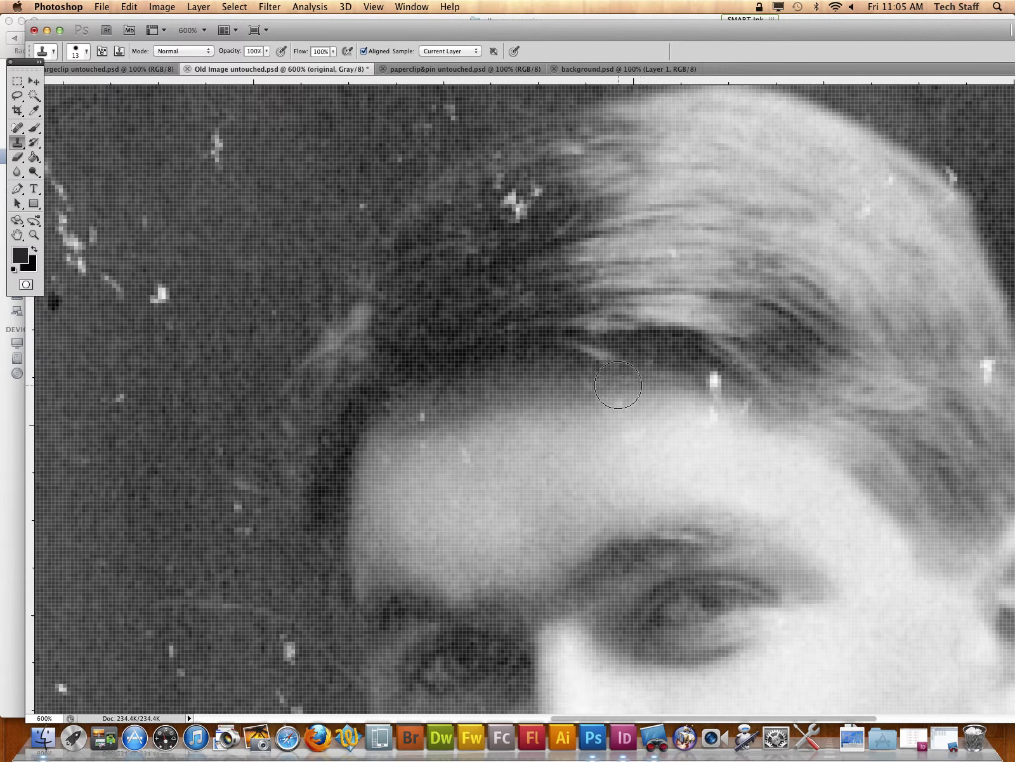
Step: Outline the white scratch at the middle of the hairline with the Patch tool and open the patch pattern choices
click(14, 132)
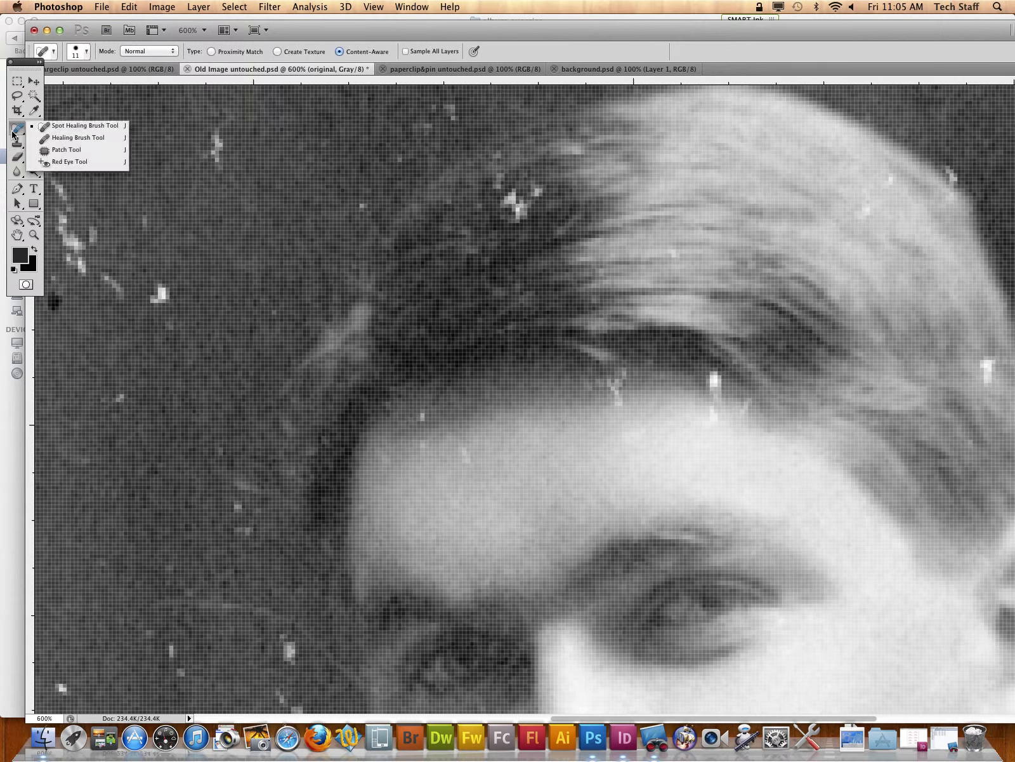
click(67, 150)
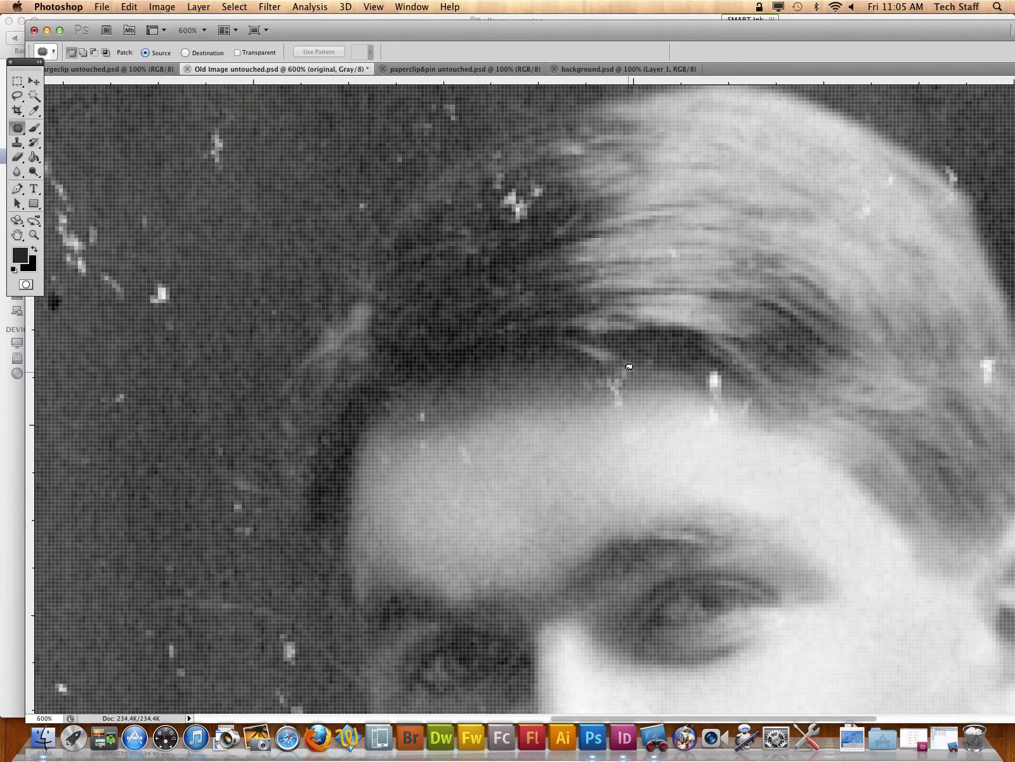
drag(619, 366, 614, 370)
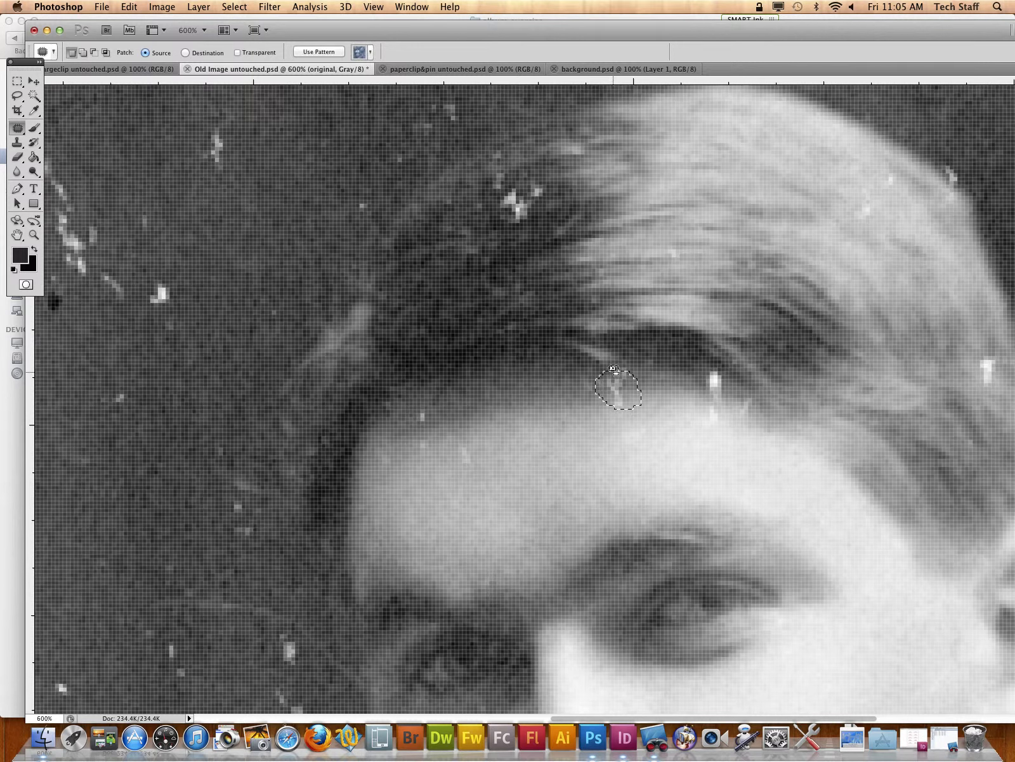
click(371, 53)
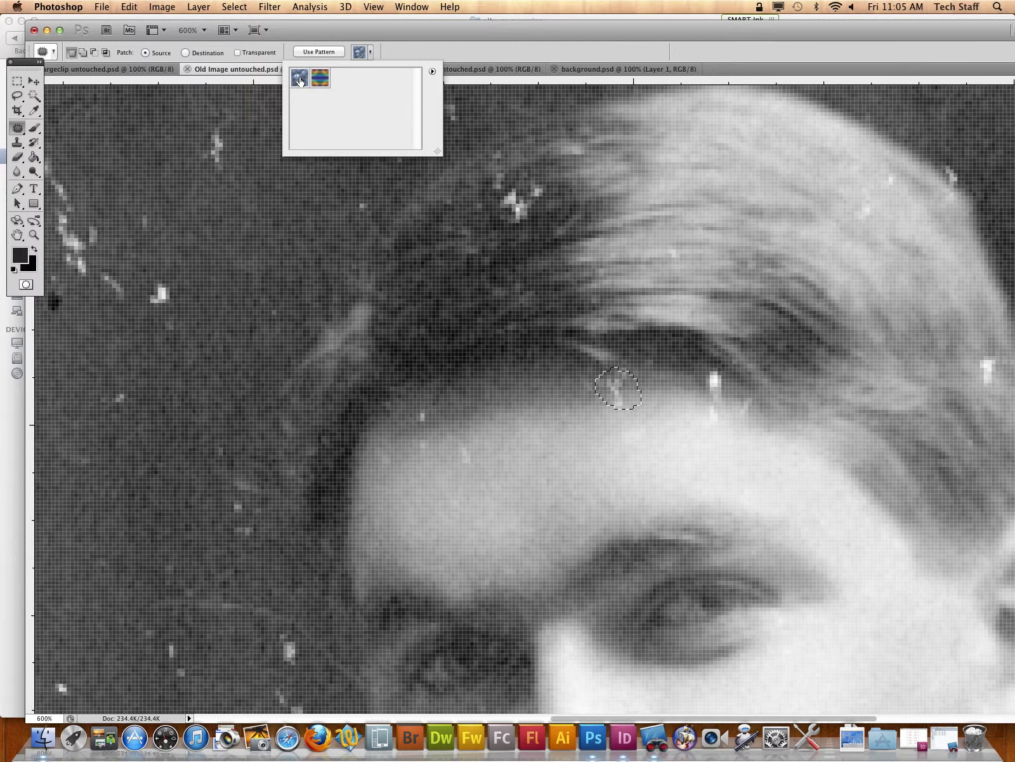
Step: Switch to the Healing Brush, clear the patch selection and paint over the white scratch at the middle of the hairline
click(16, 131)
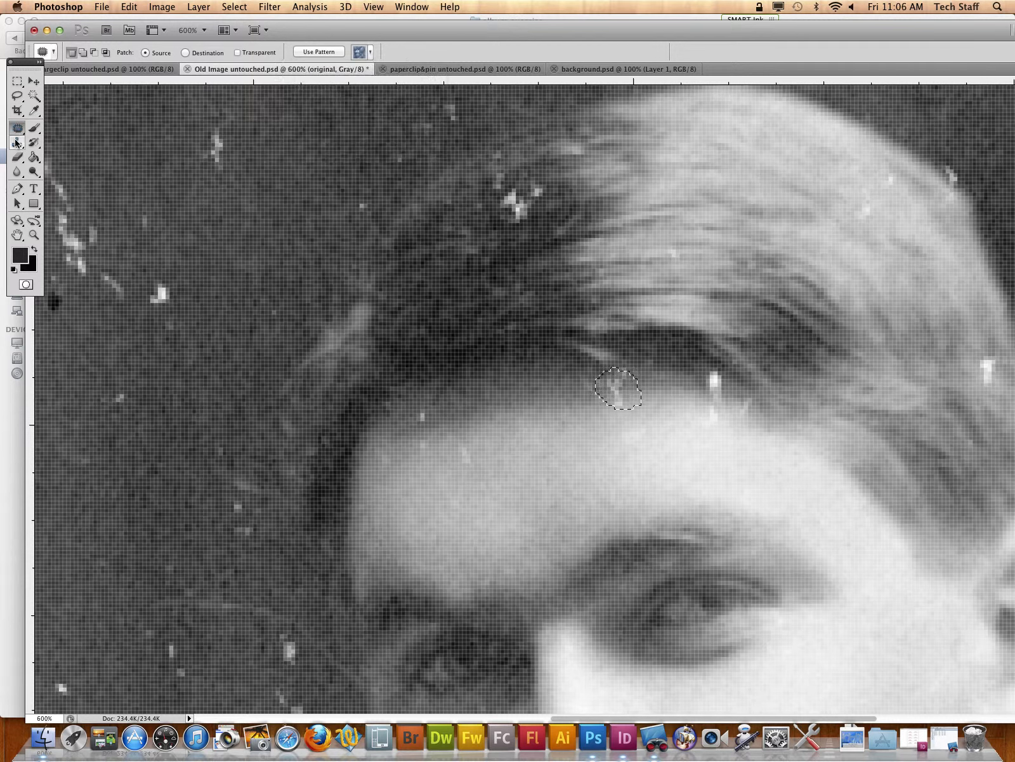
click(16, 131)
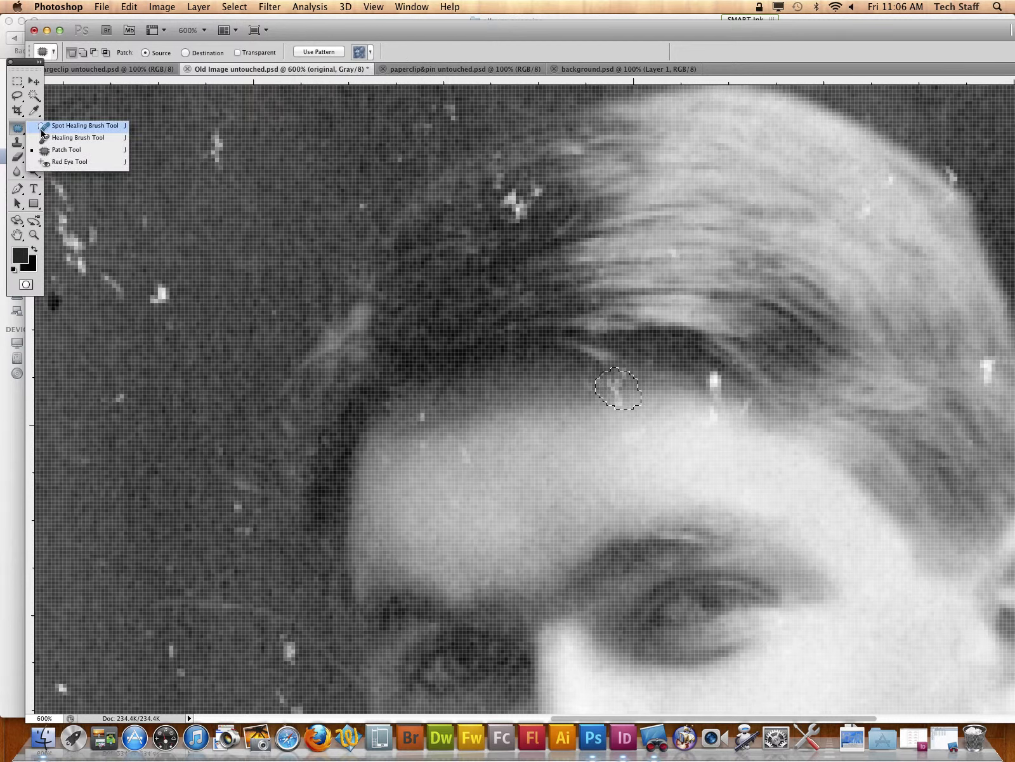
click(76, 137)
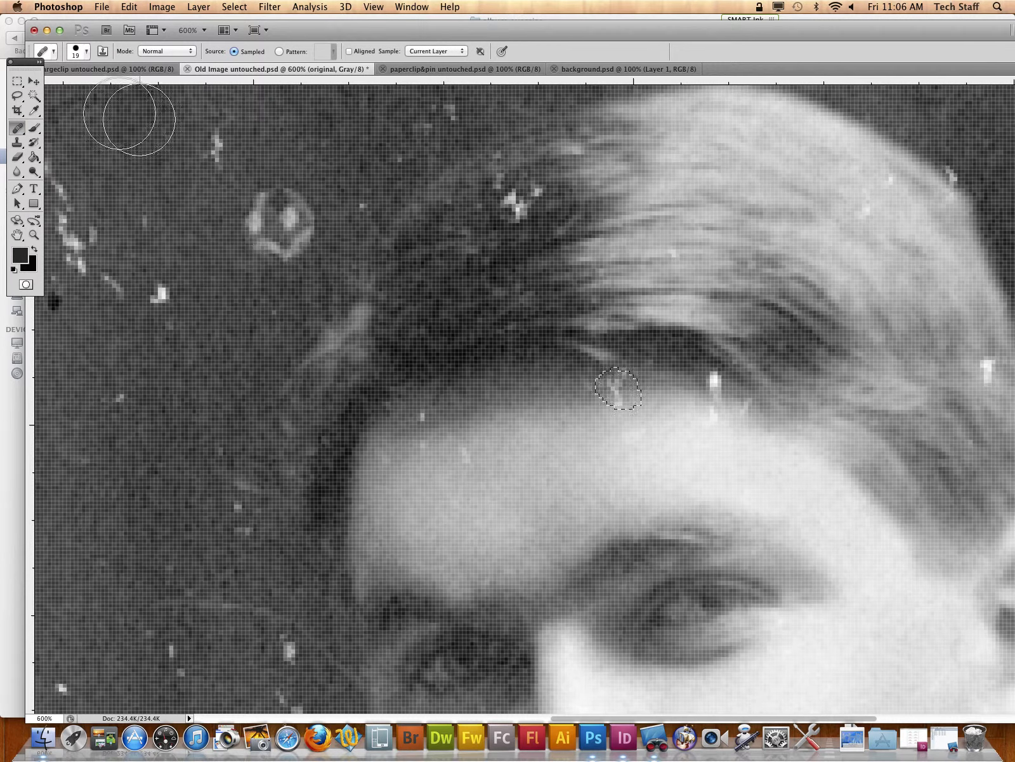
key(super+d)
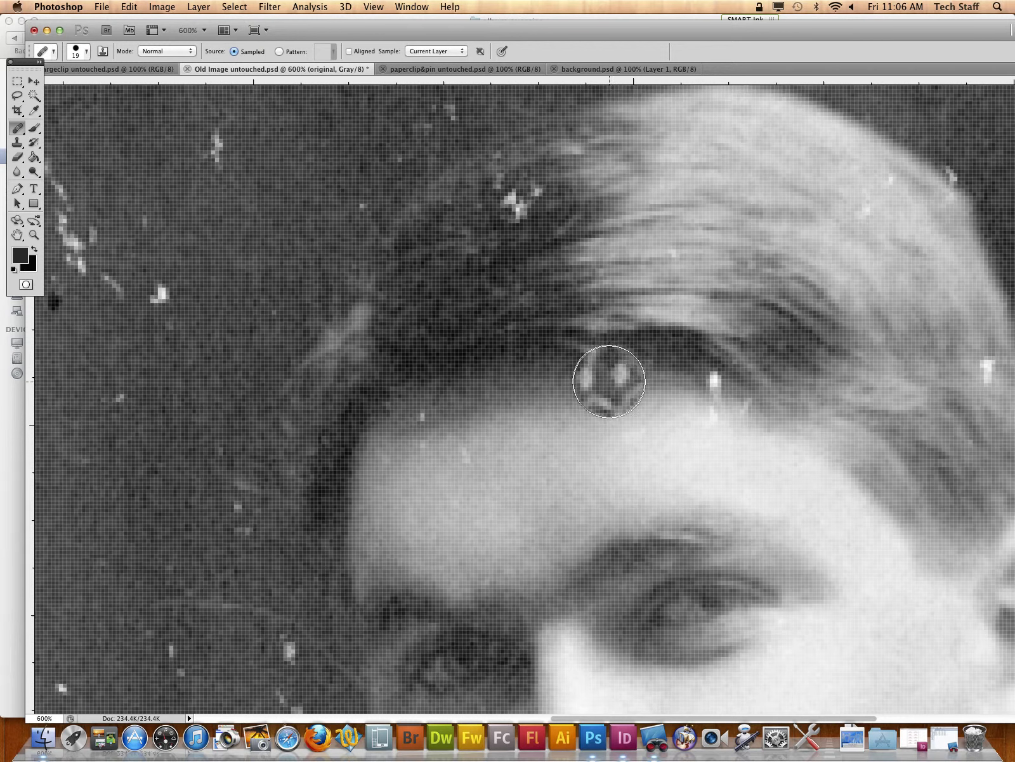
click(608, 379)
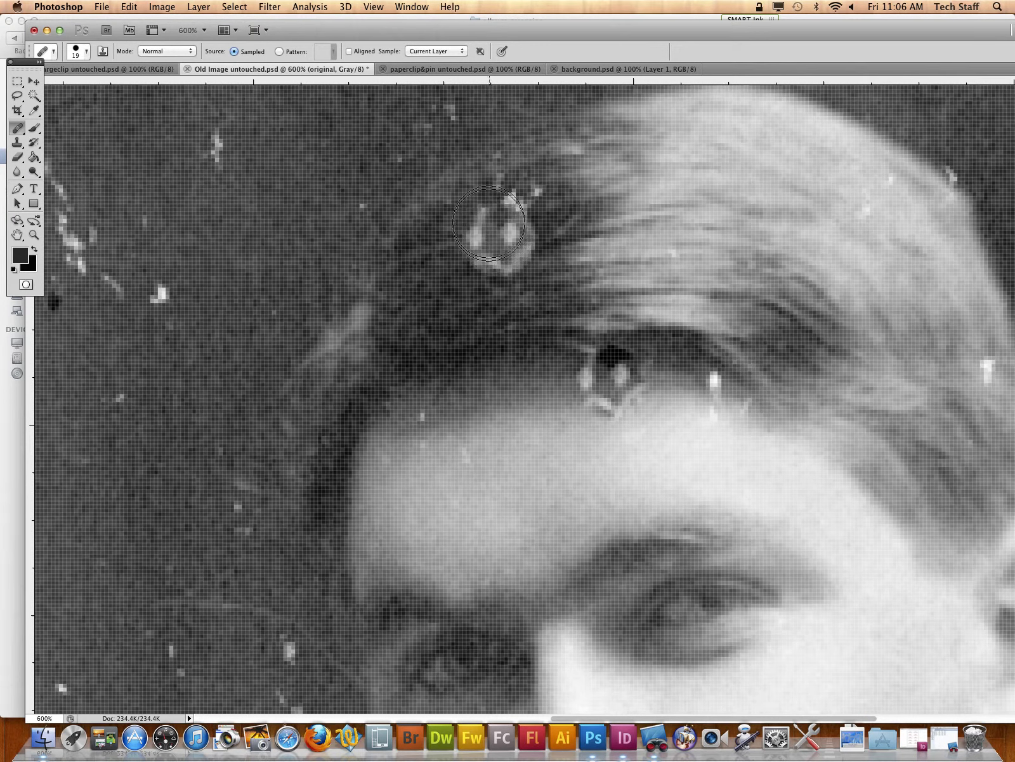
Step: Try the Healing Brush on the white specks in the dark hair above the forehead and undo that stroke
drag(489, 223, 517, 215)
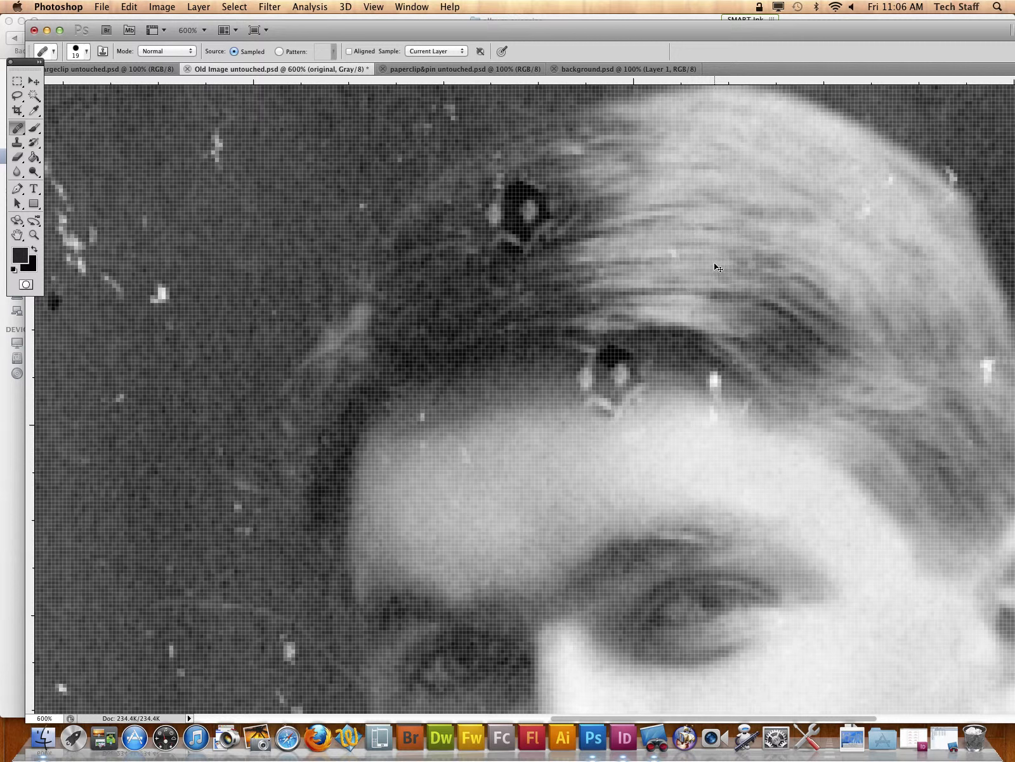
key(super+z)
key(super+z)
key(super+z)
click(409, 9)
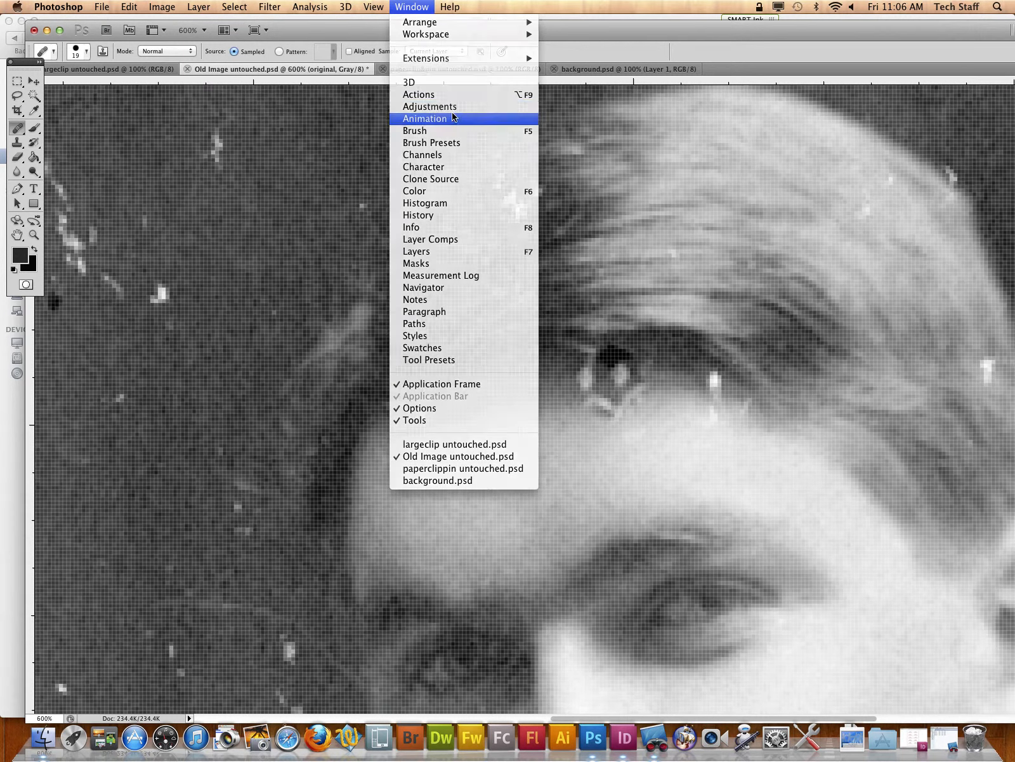
key(Escape)
key(super+z)
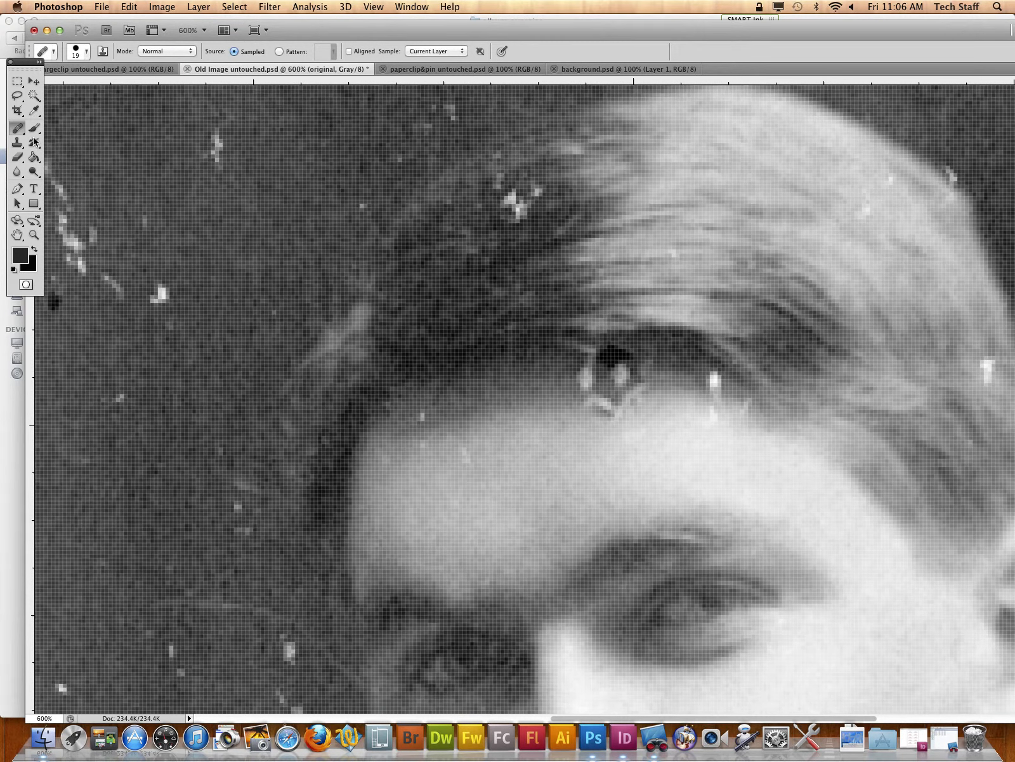
Step: Heal the white specks in the dark hair and the ring-shaped scratch at the middle of the hairline with the Healing Brush
alt+click(556, 254)
click(529, 213)
click(614, 357)
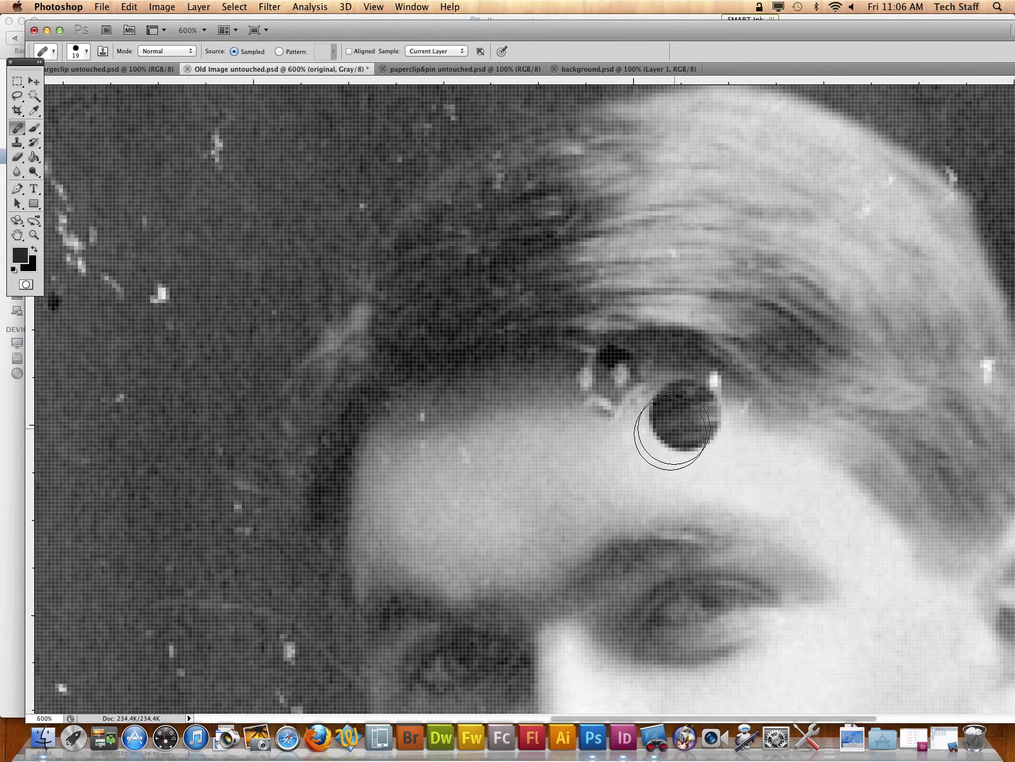
alt+click(532, 375)
click(611, 368)
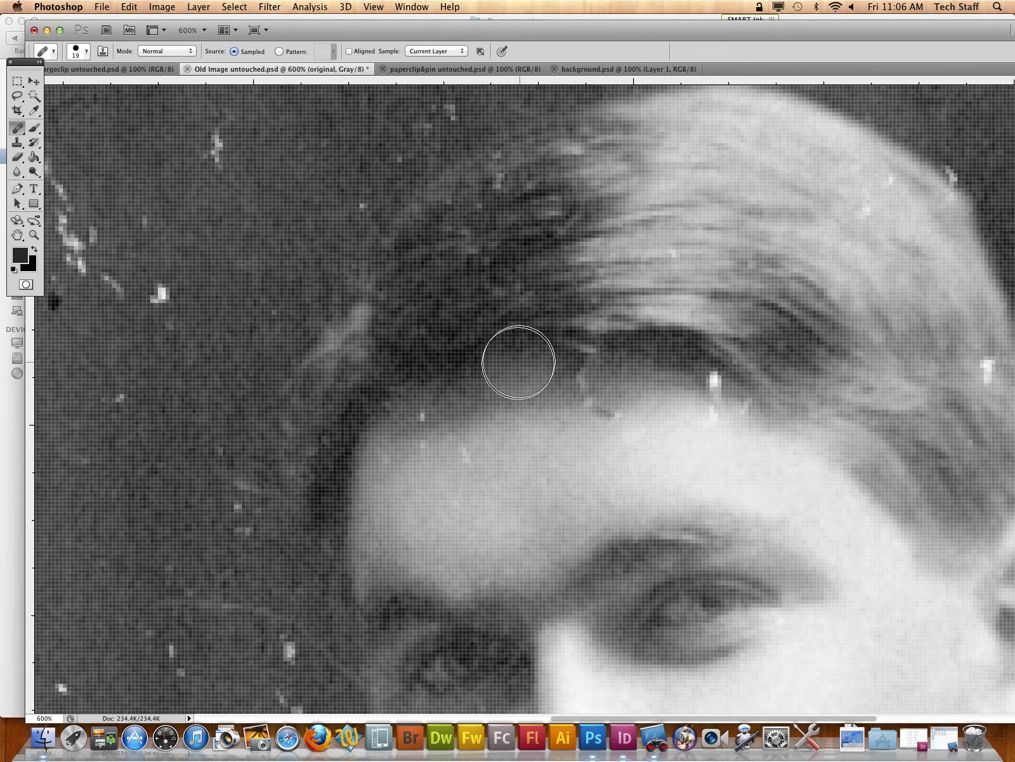
click(535, 387)
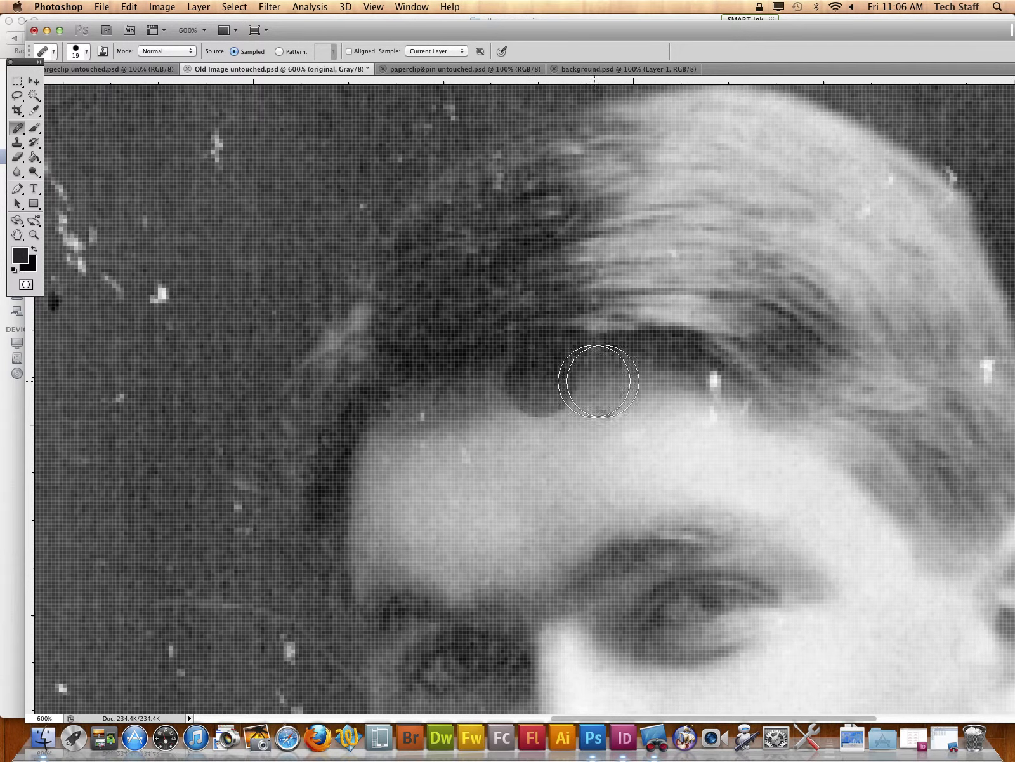
Step: Heal the bright white speck at the hairline above the lit side of the forehead and the leftover dark mark beside it
click(660, 367)
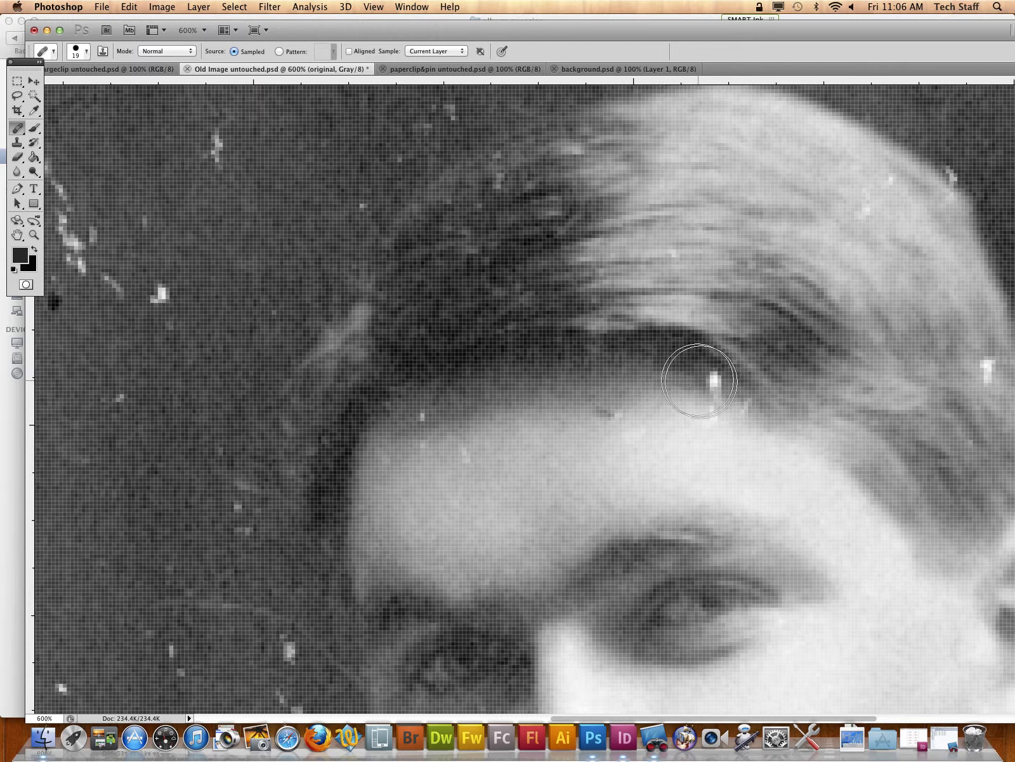
click(714, 388)
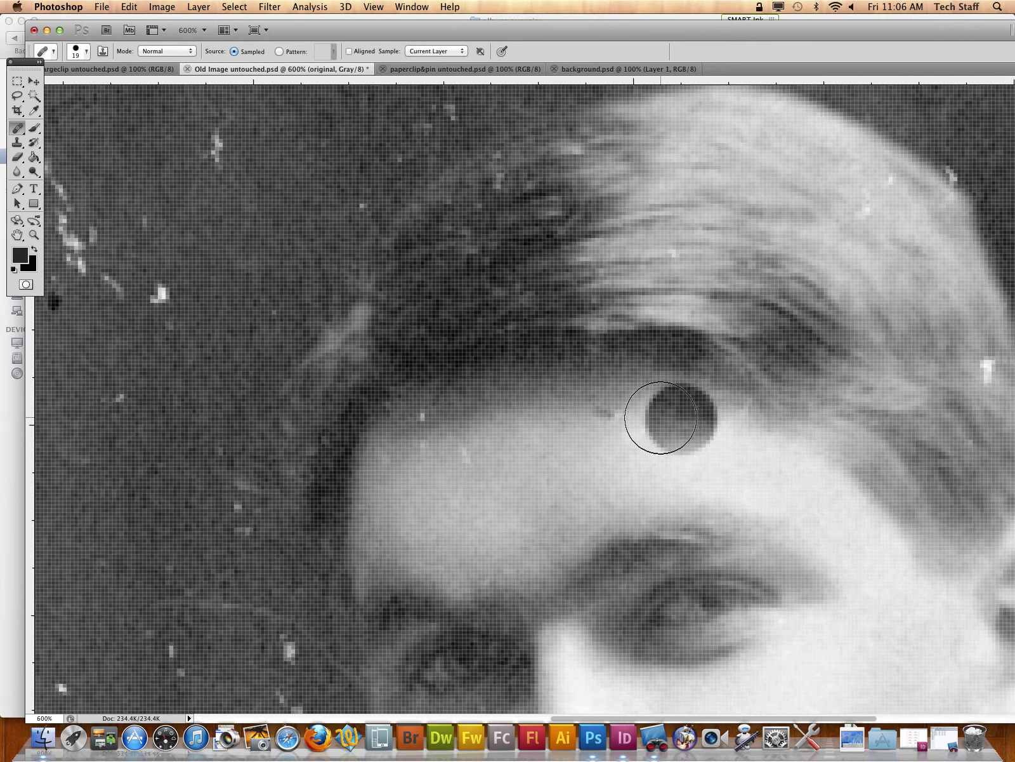
alt+click(678, 429)
click(618, 413)
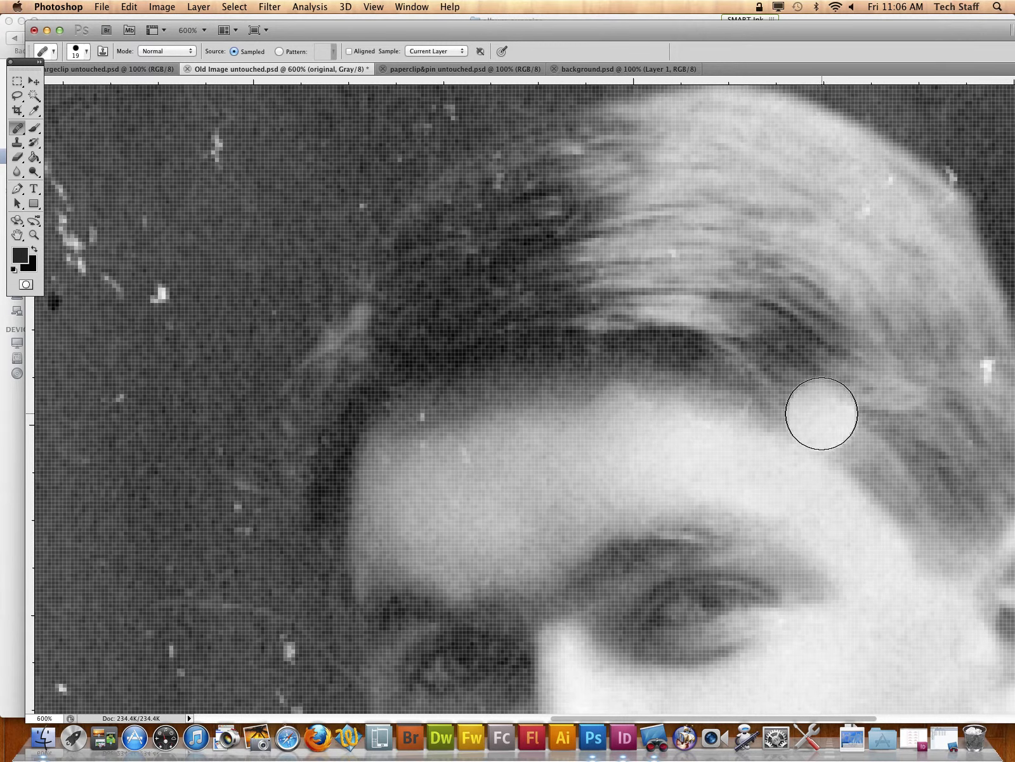
Step: Examine the retouched hairline and forehead up close and the portrait as a whole
key(super+minus)
key(super+minus)
key(super+minus)
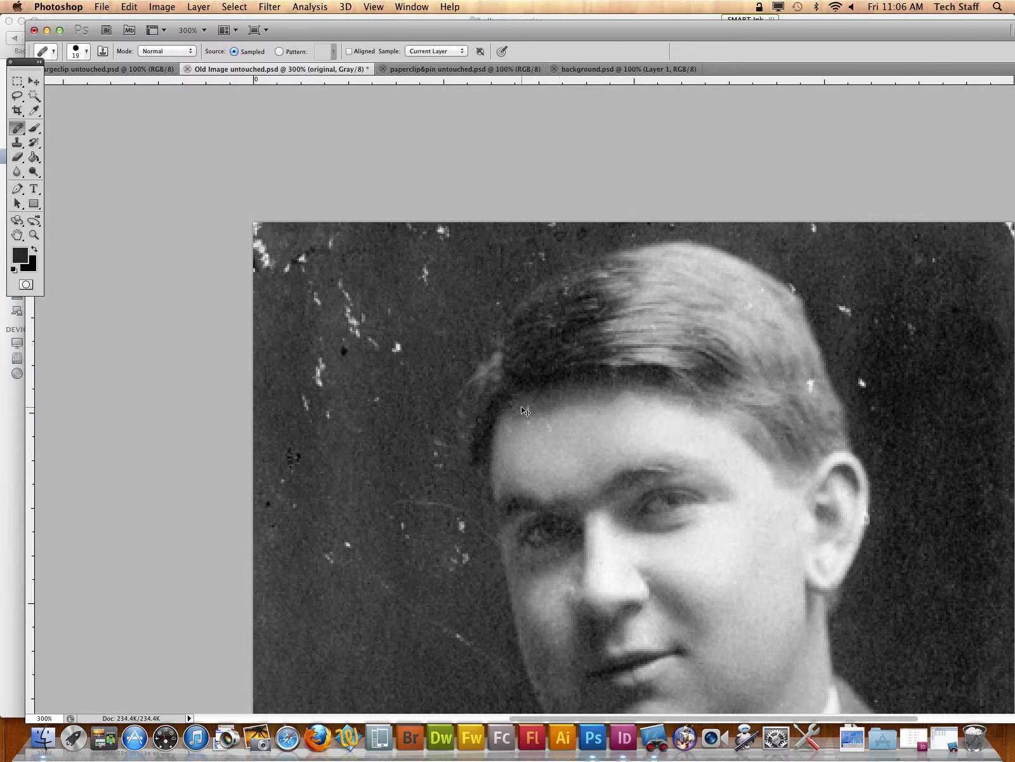
key(super+plus)
key(super+plus)
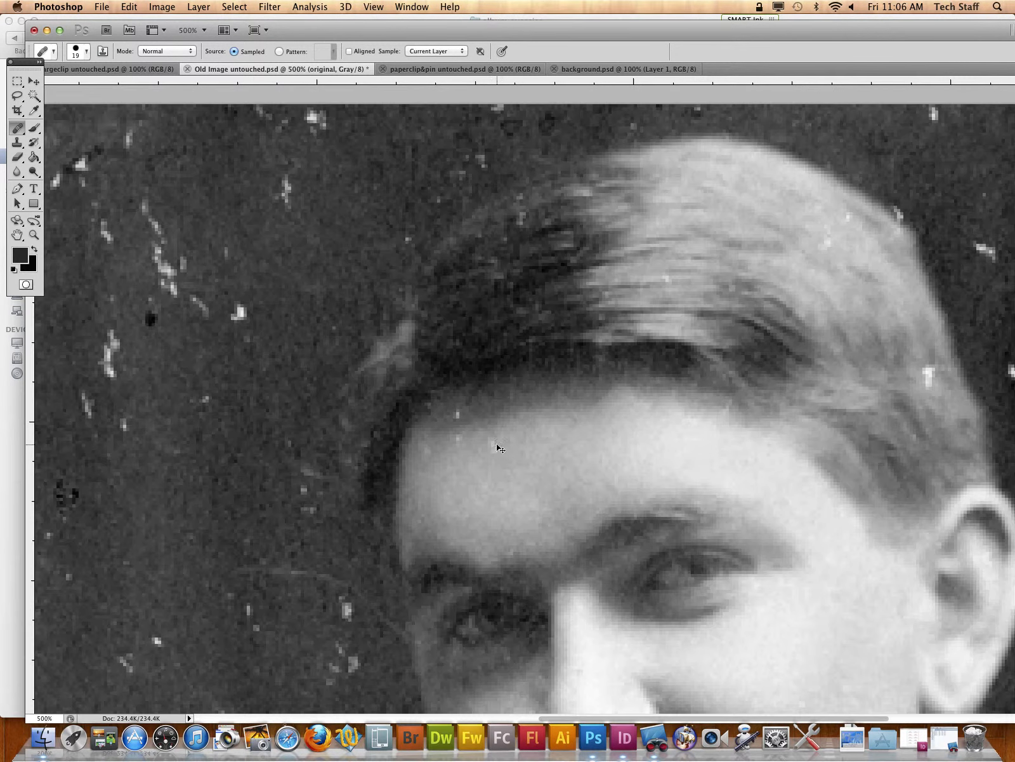
click(362, 454)
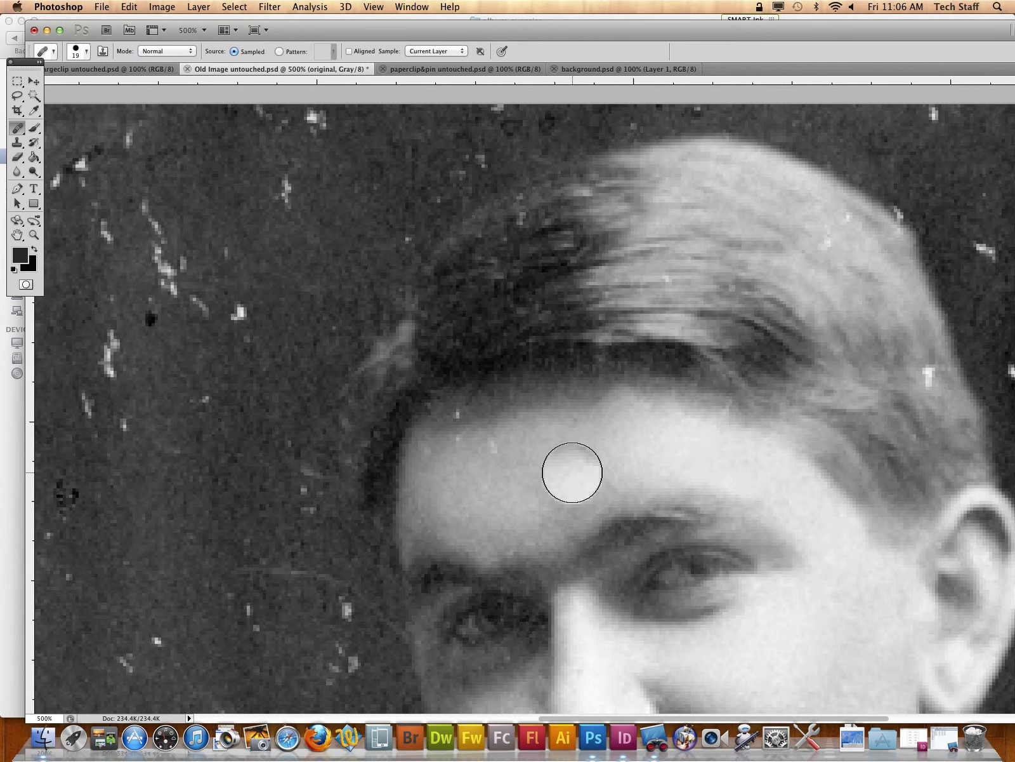
click(488, 389)
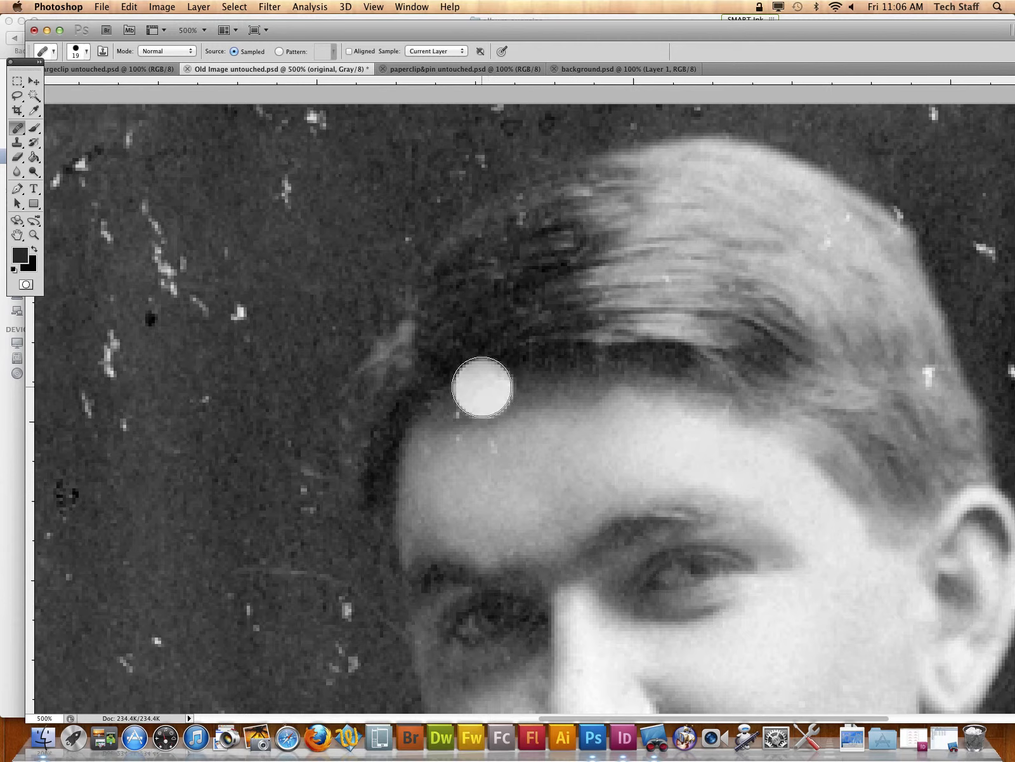
key(super+minus)
key(super+minus)
key(super+minus)
key(super+minus)
key(super+minus)
key(super+minus)
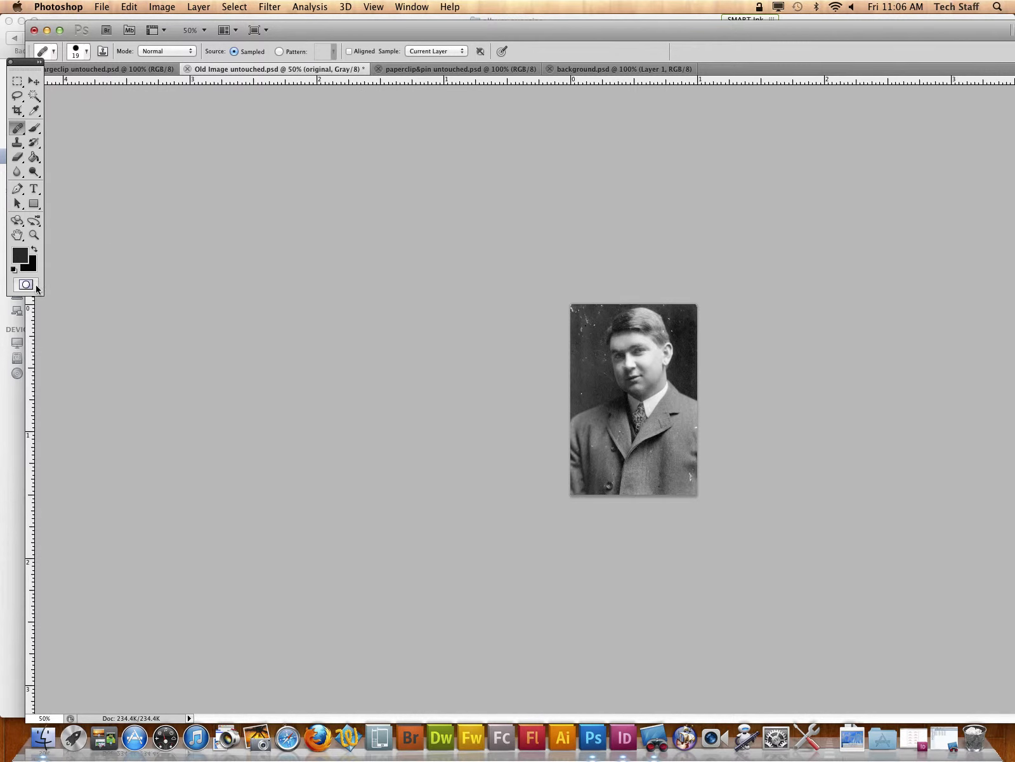
Step: Save the portrait to the Desktop as a Photoshop file named with the surname plus "_touched_image", with Maximize Compatibility on
click(102, 11)
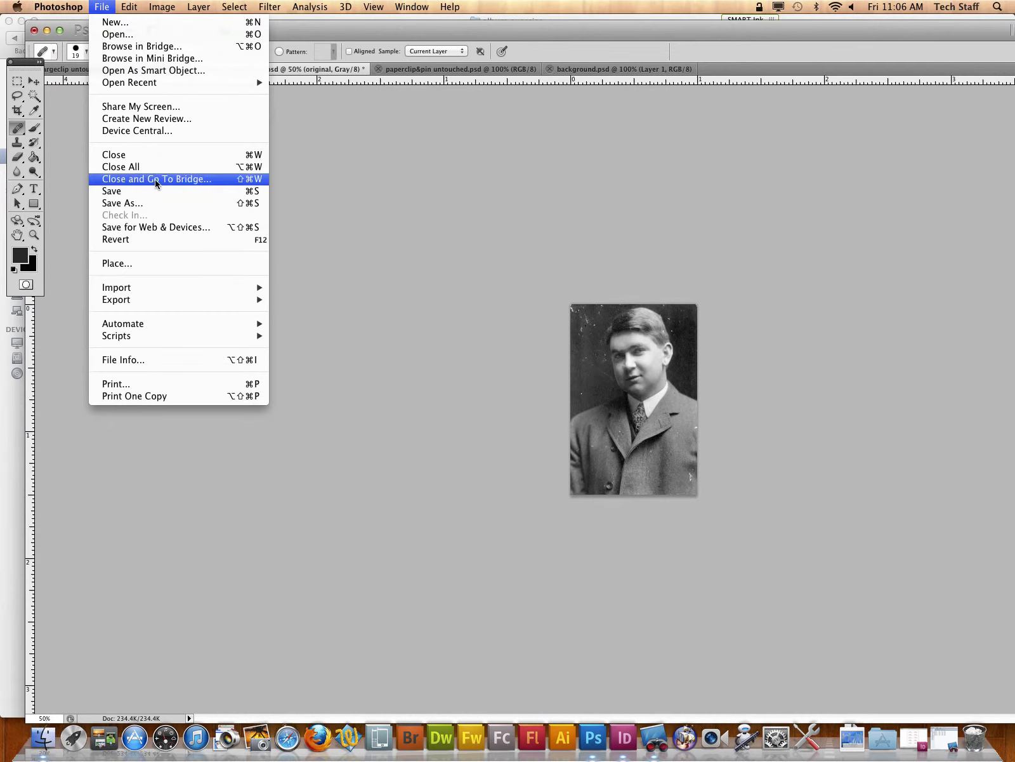
click(159, 204)
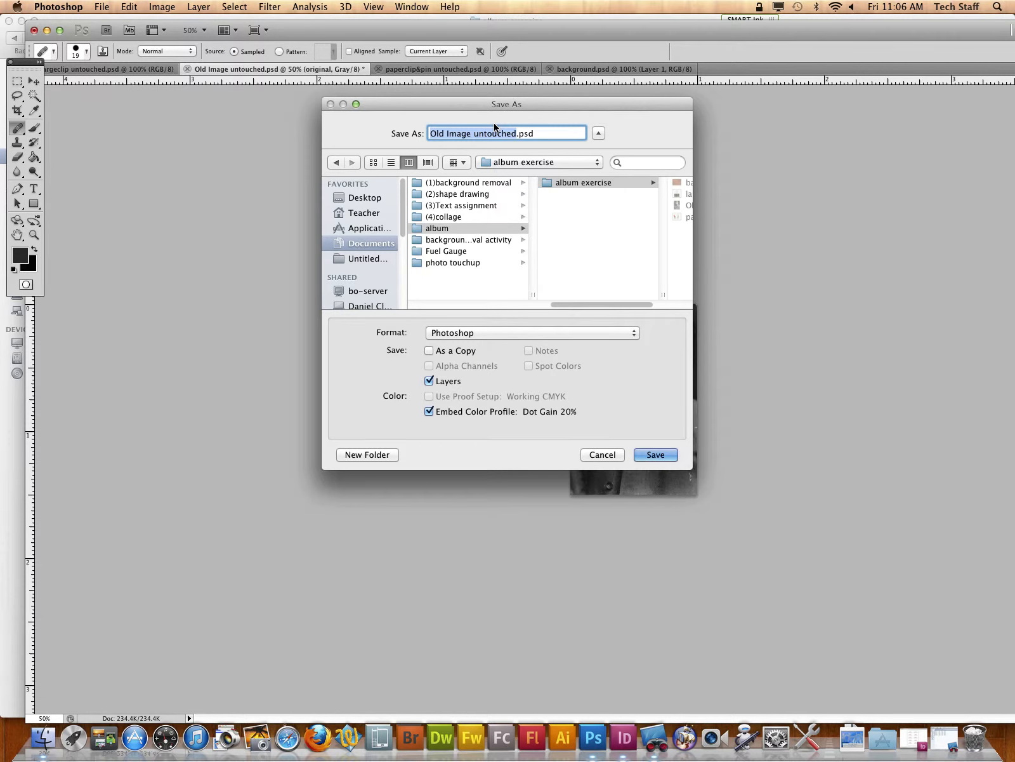
text(kosloski_)
text(touched)
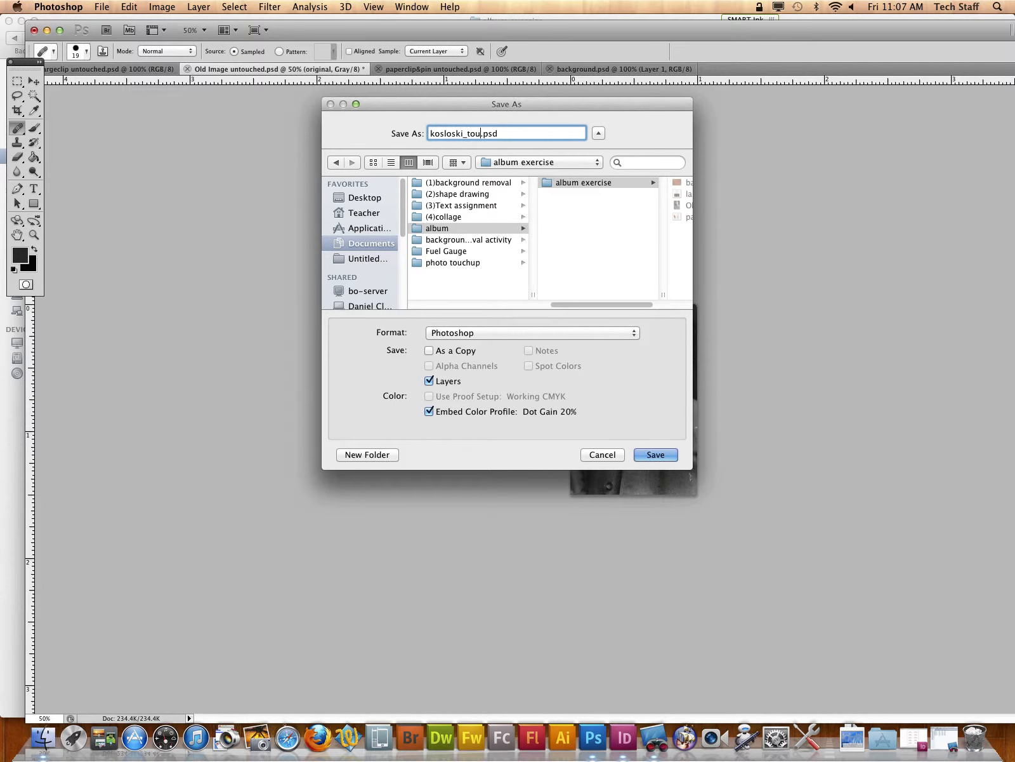
text(_image)
click(369, 198)
click(656, 454)
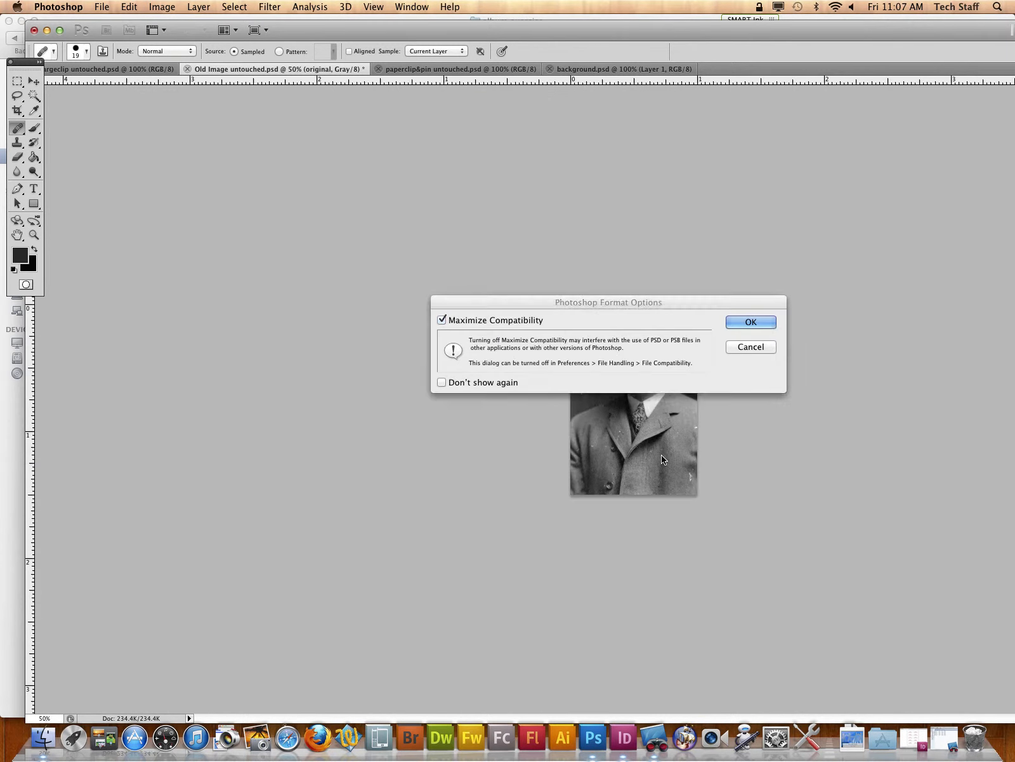
click(748, 323)
Step: Convert the portrait from grayscale to RGB Color mode
key(super+equal)
key(super+equal)
key(super+equal)
key(super+equal)
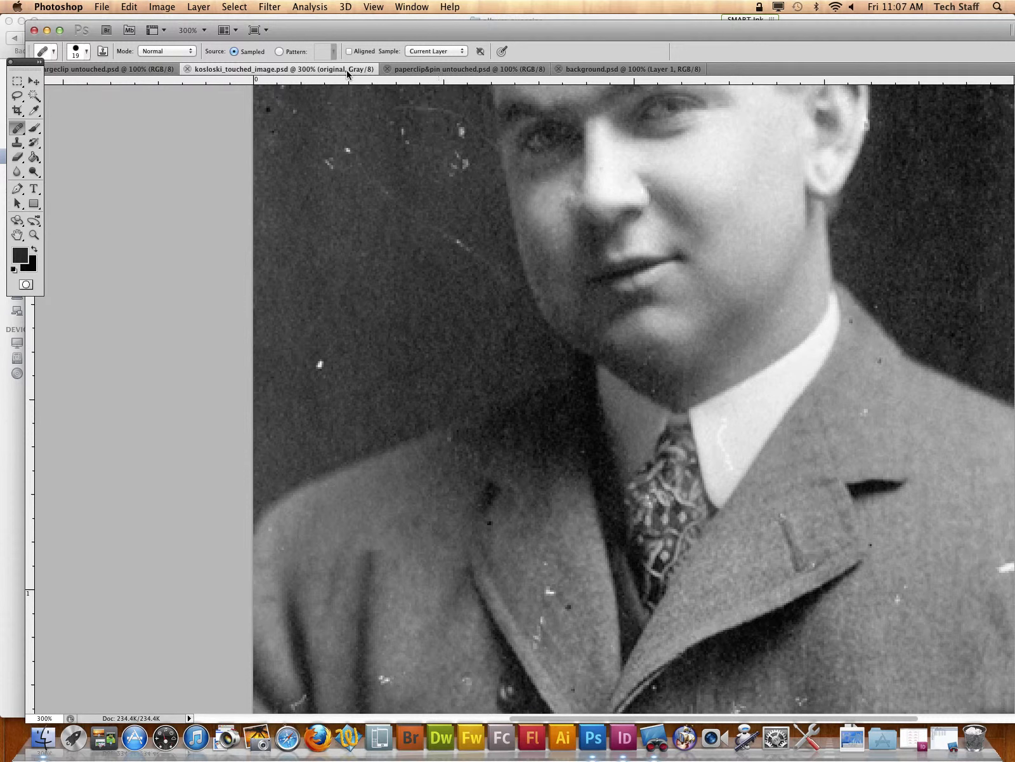
click(163, 6)
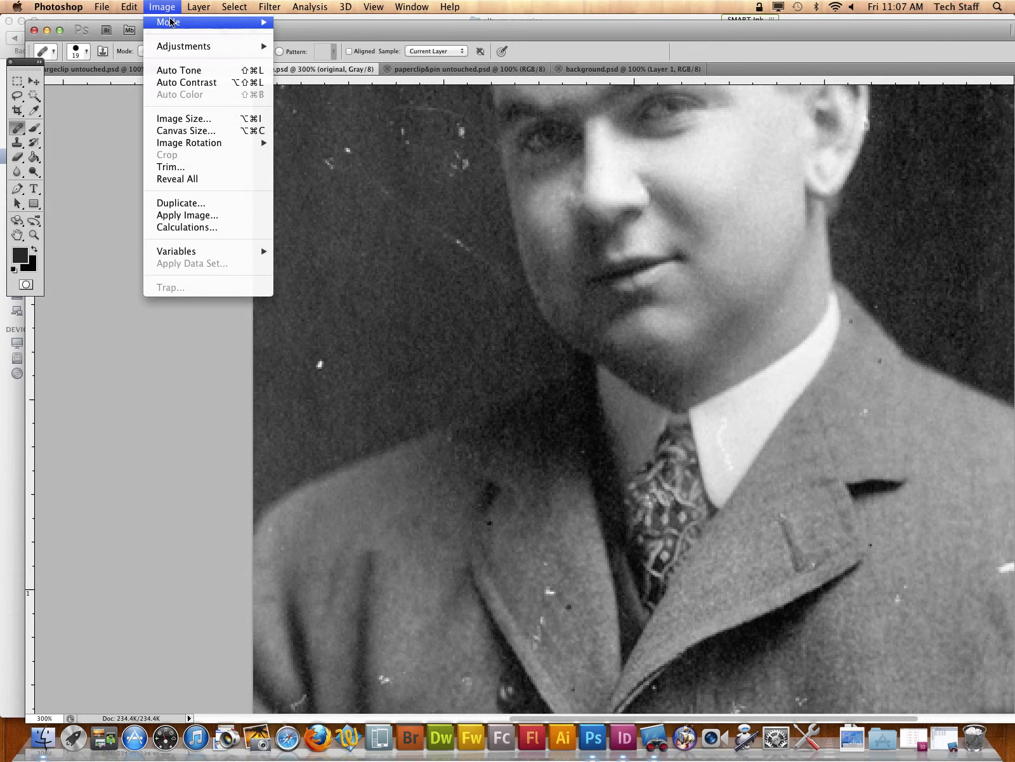
mouse_move(171, 22)
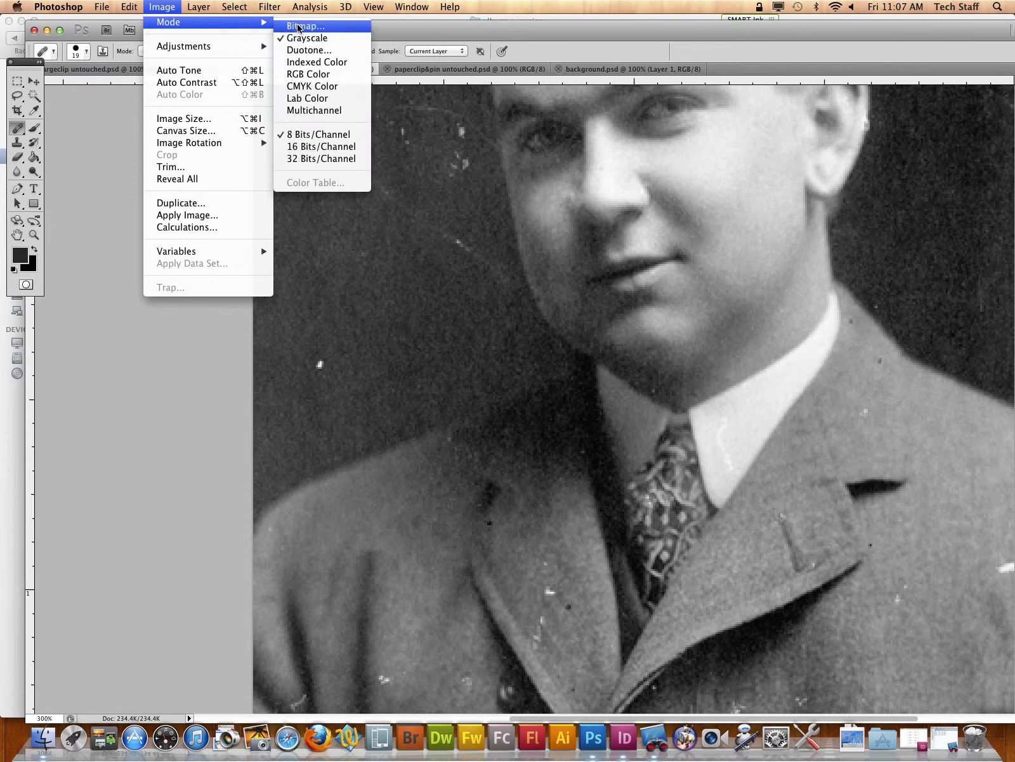
click(315, 74)
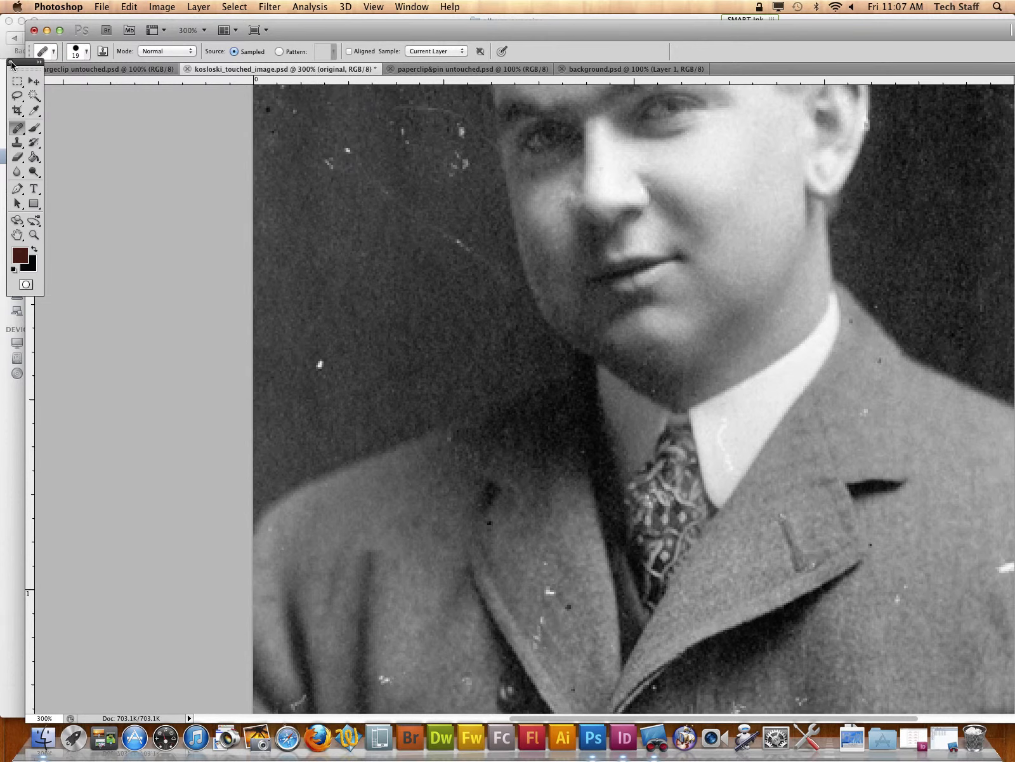
Step: Try selecting the bright half of the shirt collar with the Magic Wand
click(21, 97)
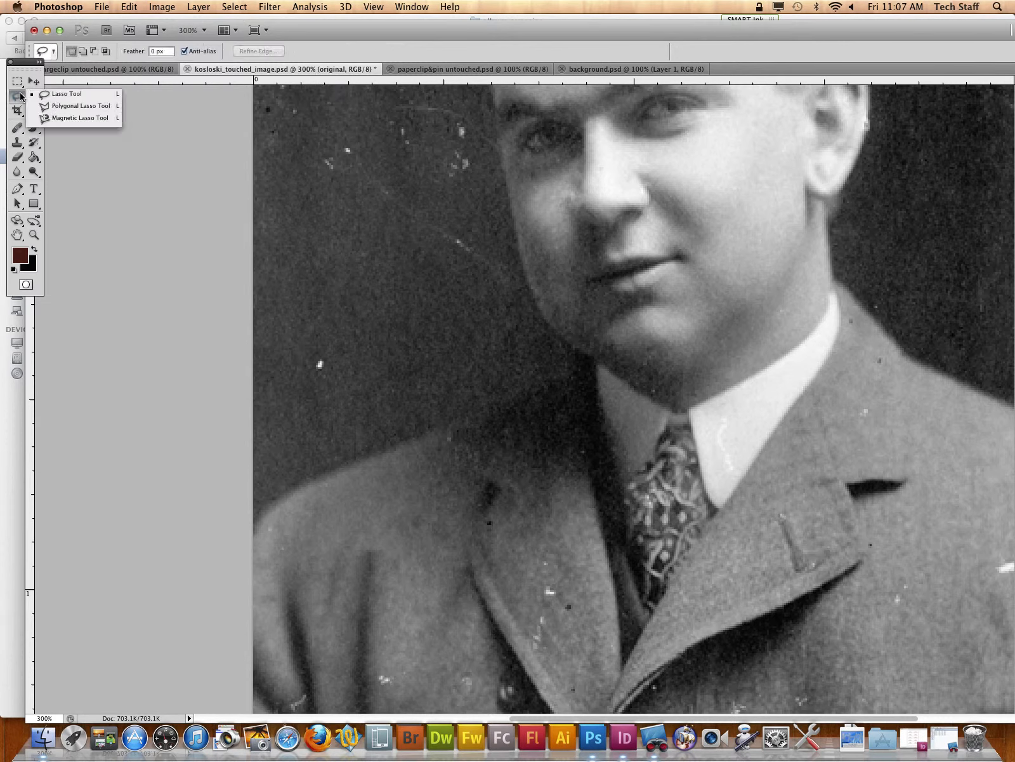
click(87, 109)
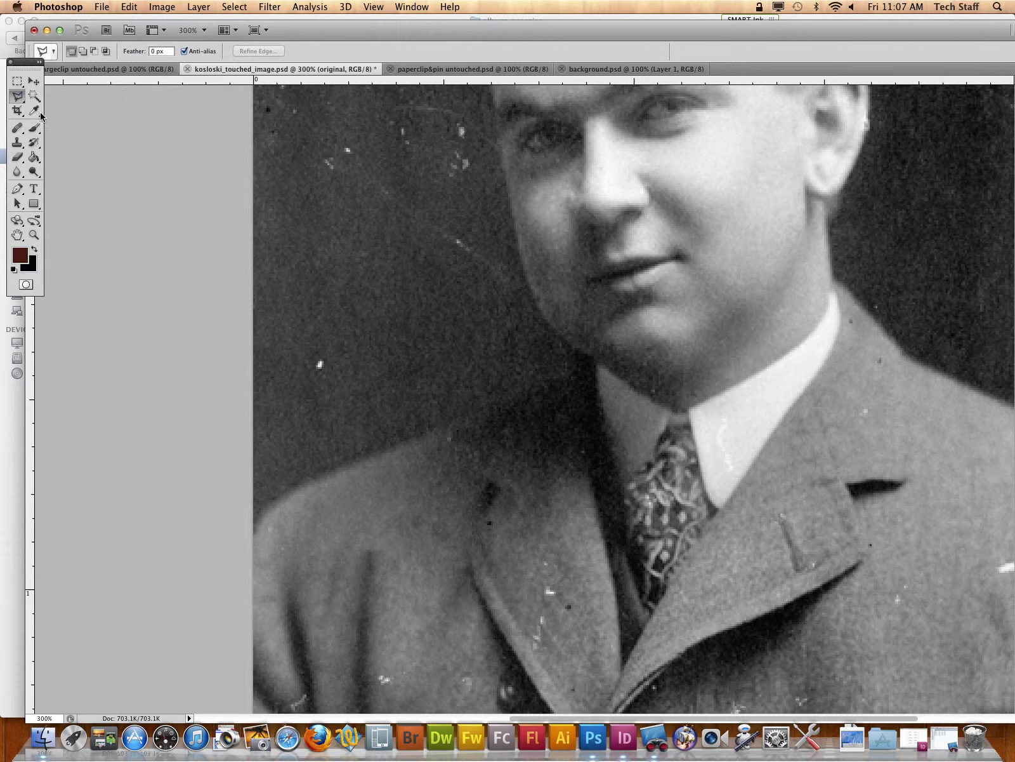
click(34, 97)
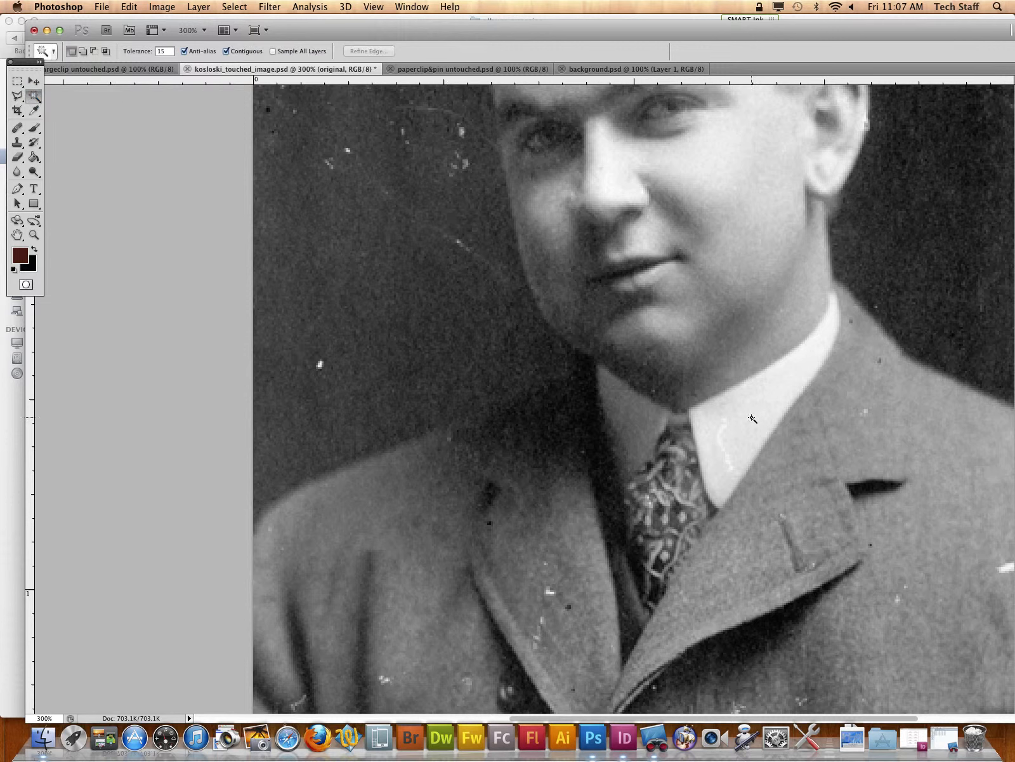
click(753, 419)
click(13, 96)
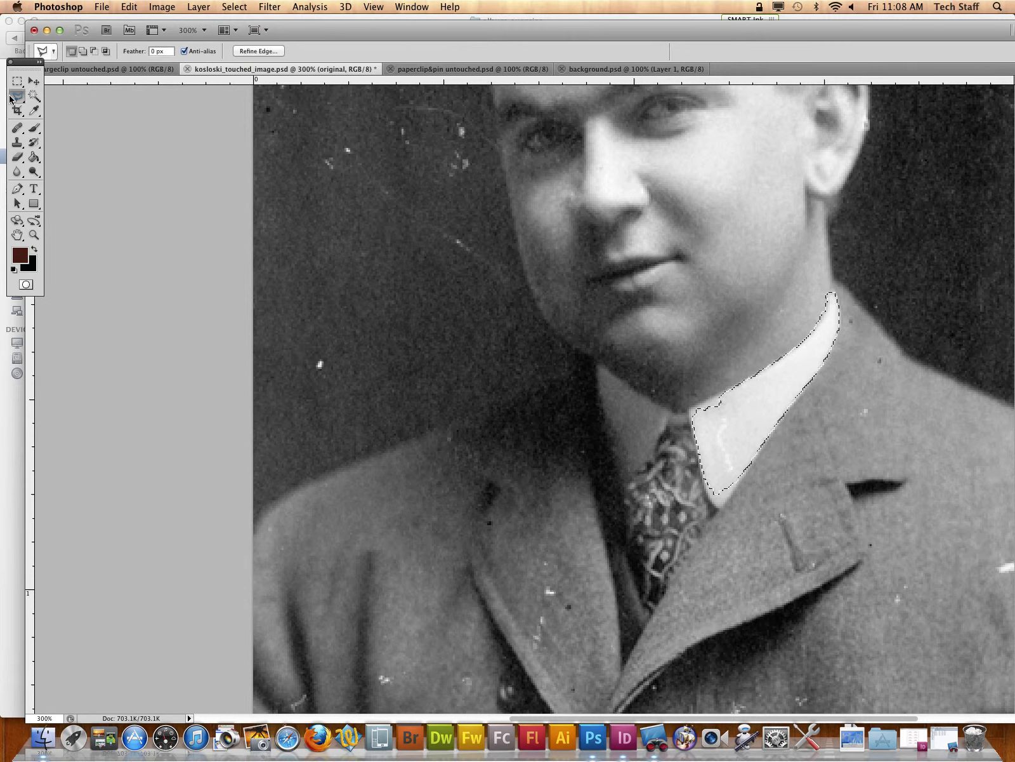
click(13, 96)
click(76, 97)
click(32, 99)
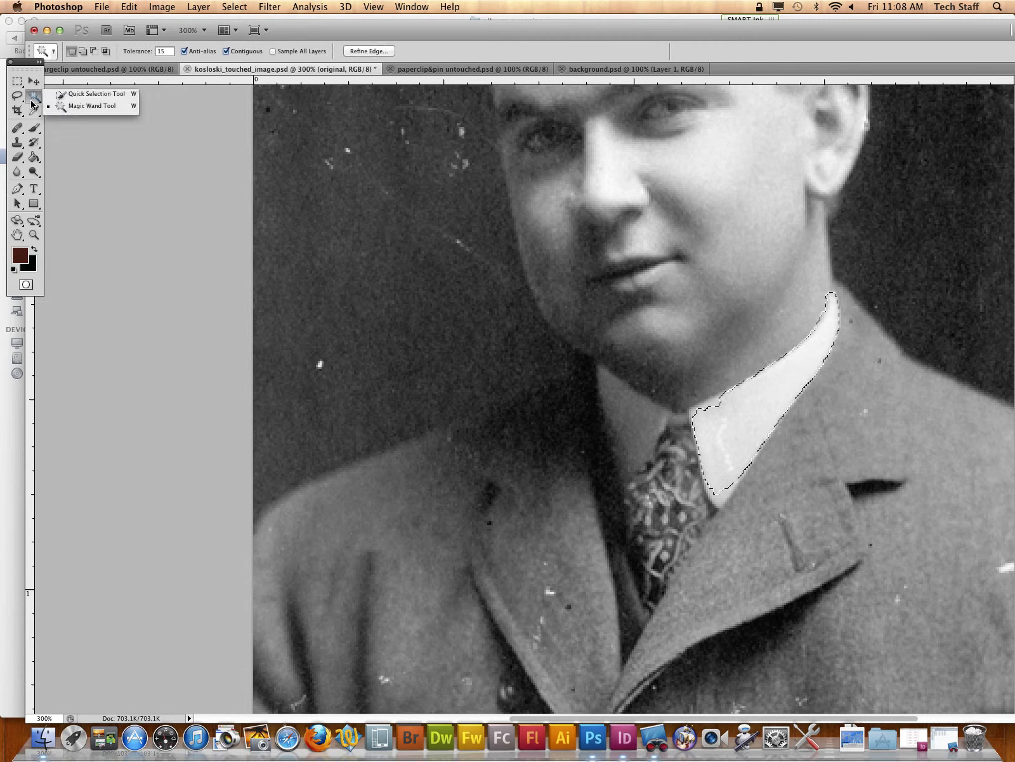
Step: Clear the selection and trace the collar's upper edge with the Magnetic Lasso, from the bright tip to the shadowed corner
click(17, 96)
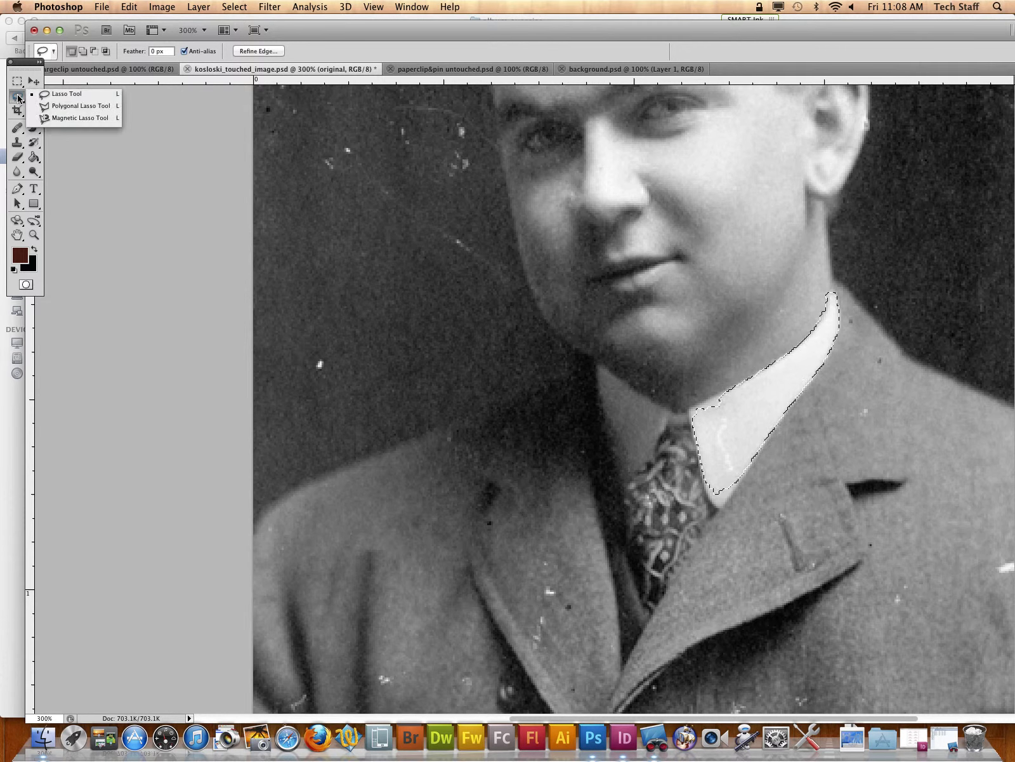
click(79, 118)
key(super+d)
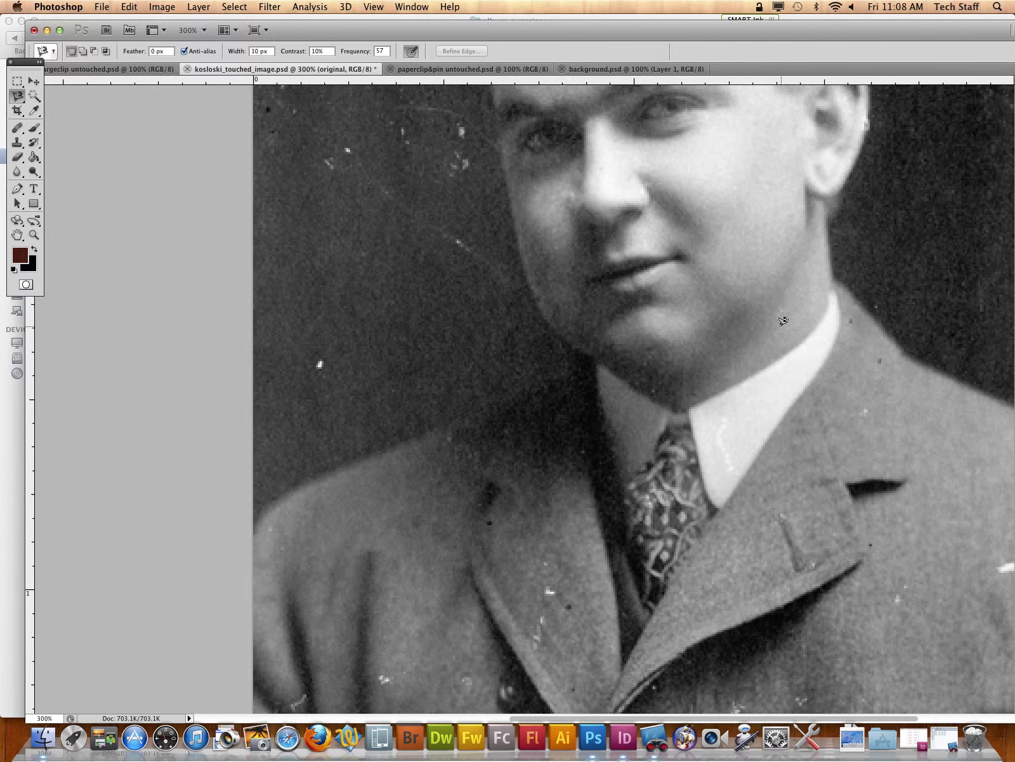
scroll(768, 325, up, 2)
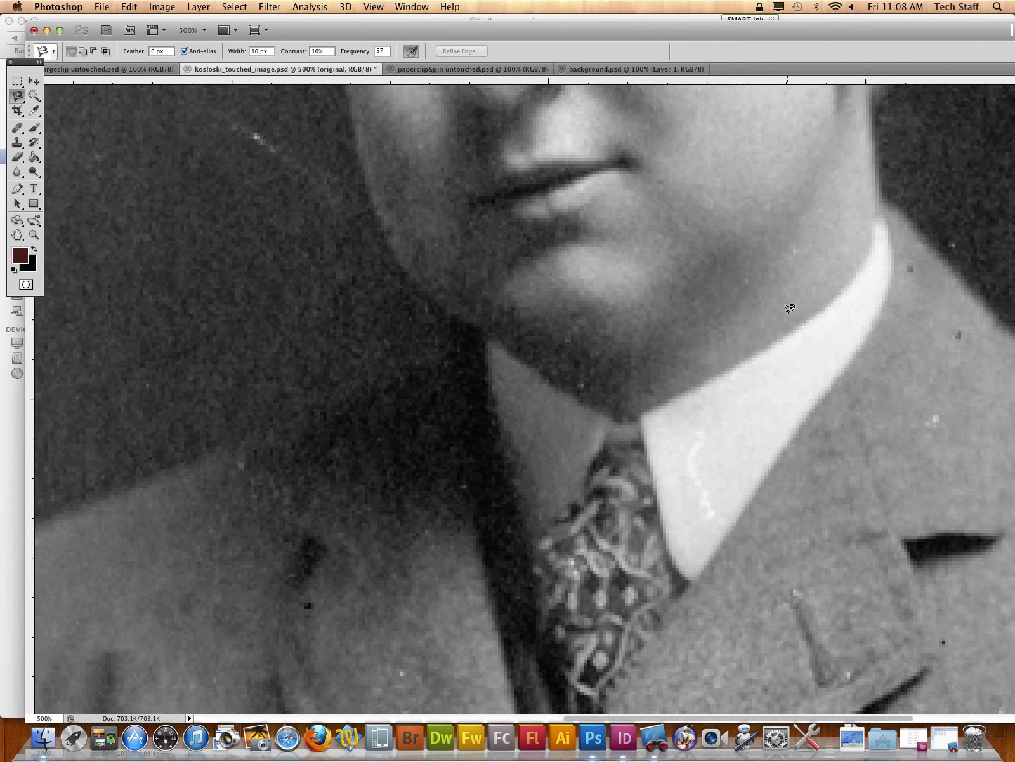
click(878, 215)
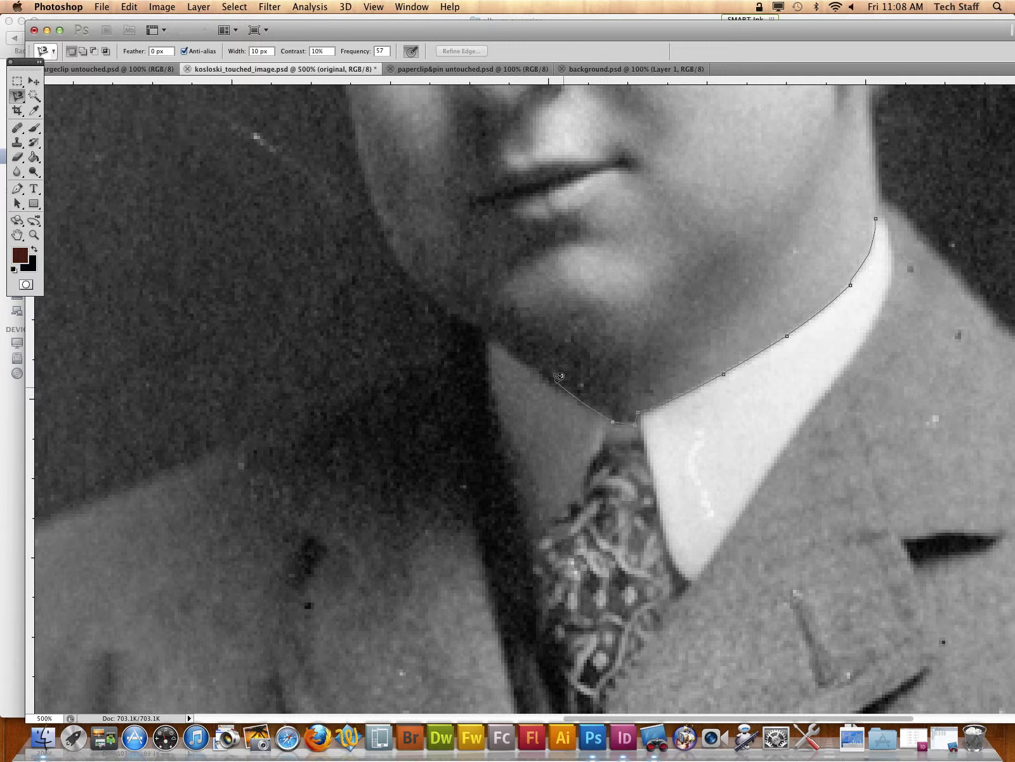
click(492, 339)
click(486, 346)
Step: Trace the collar's lower edge around both points and above the tie knot, closing the Magnetic Lasso selection at its start
click(530, 538)
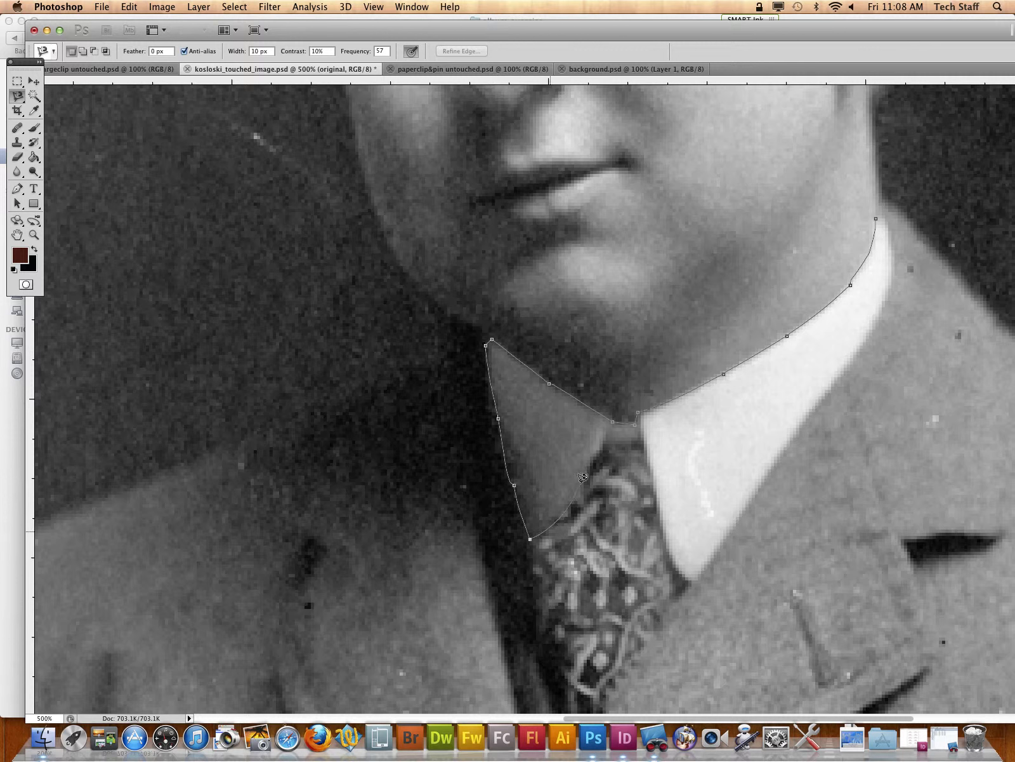
click(607, 437)
click(635, 440)
click(648, 446)
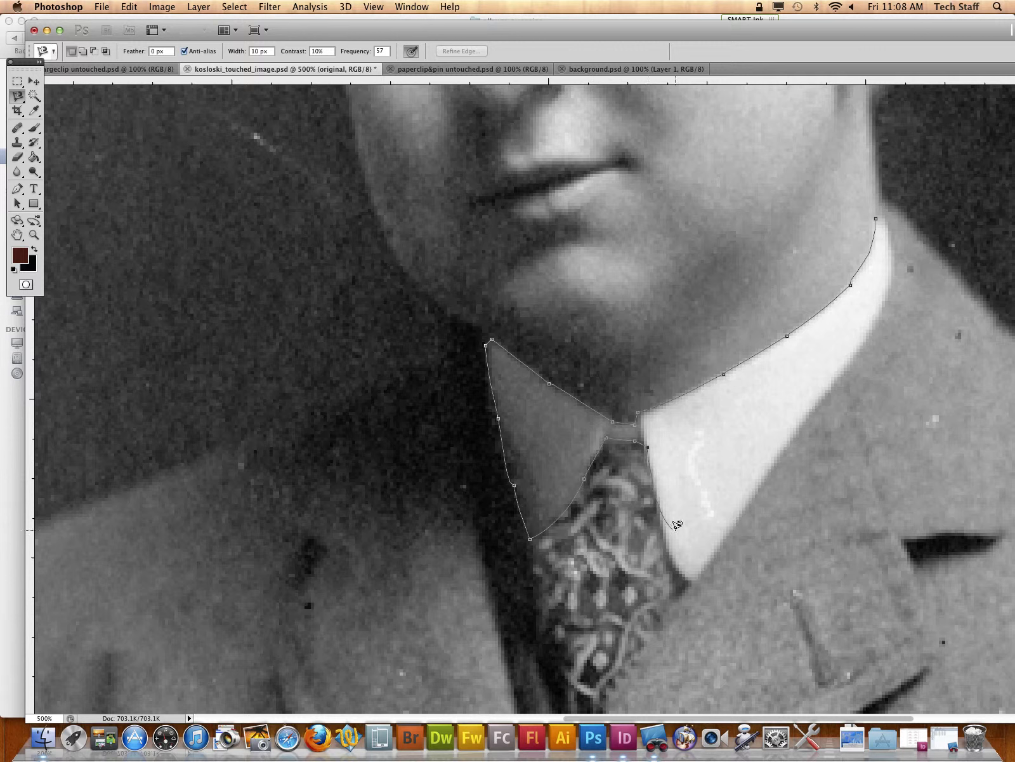
click(693, 581)
key(BackSpace)
key(BackSpace)
click(699, 573)
click(878, 212)
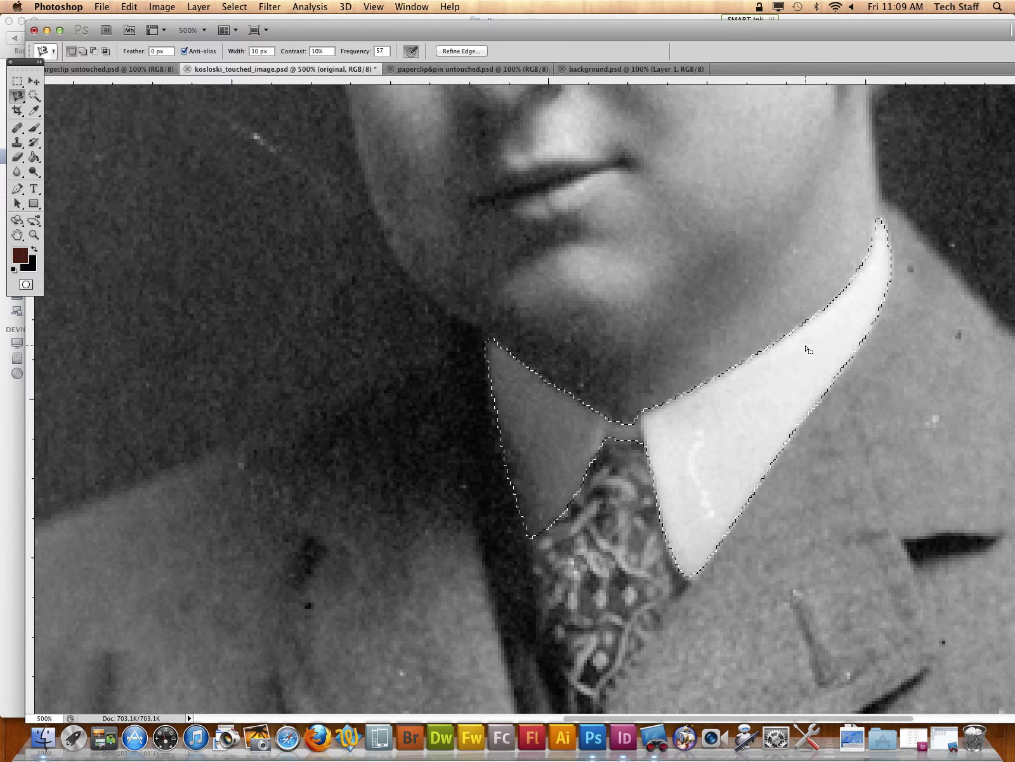
Step: Start a Hue/Saturation adjustment on the selected collar and turn on Colorize
scroll(787, 349, down, 5)
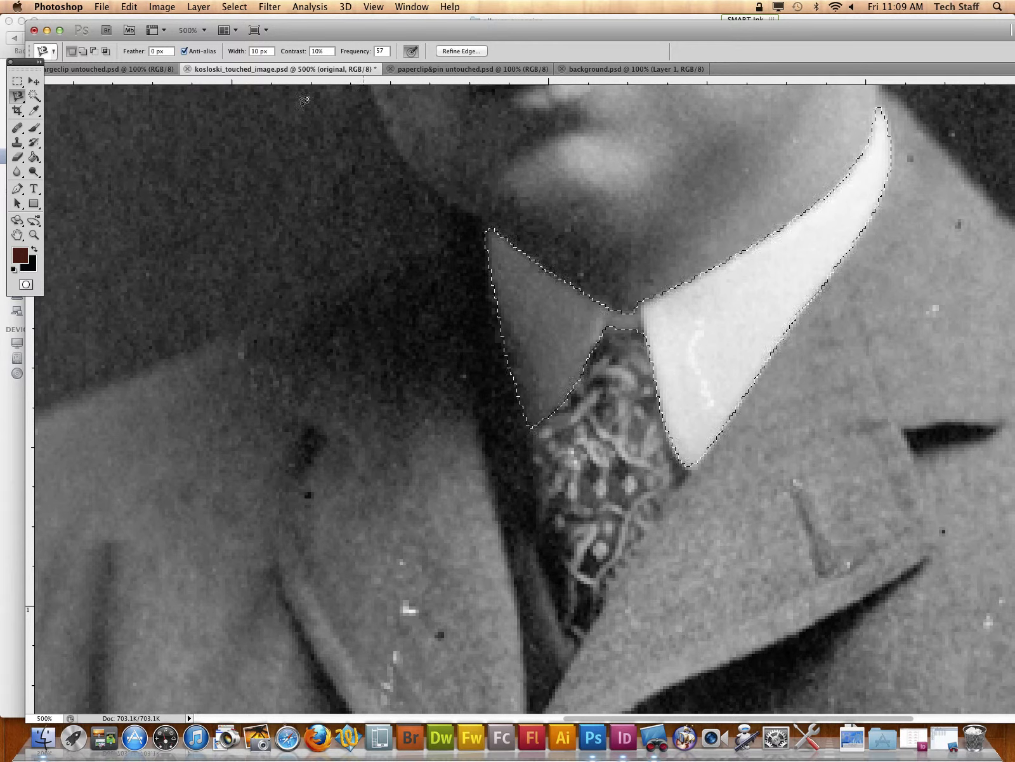
click(158, 8)
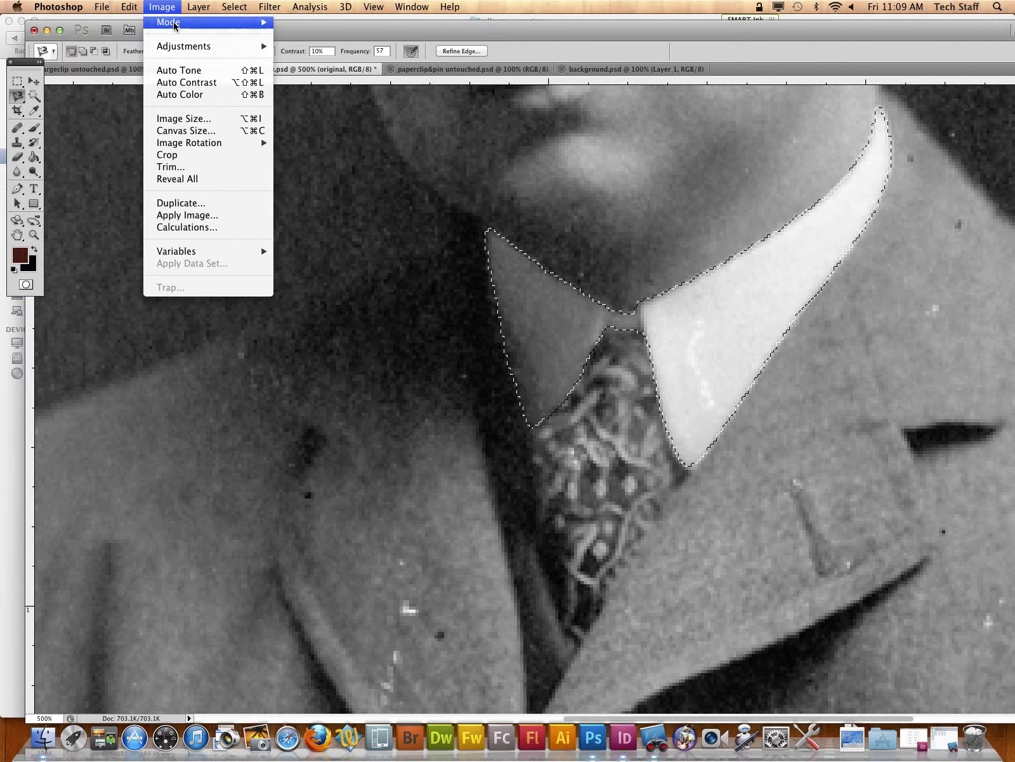
mouse_move(191, 50)
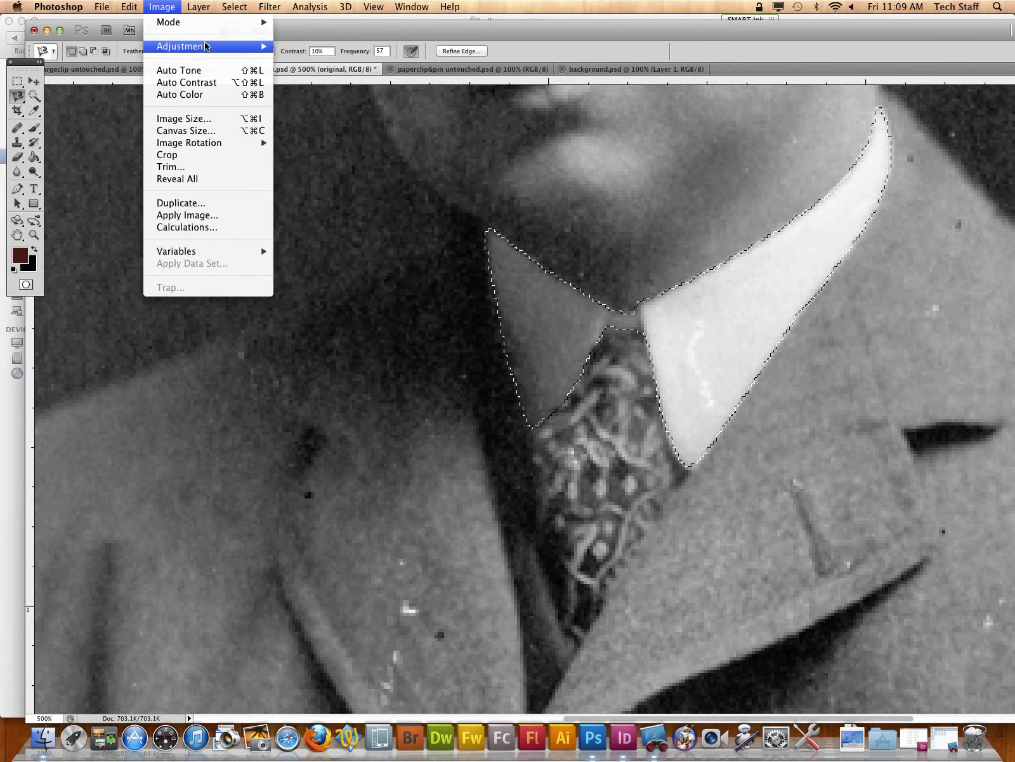
click(360, 119)
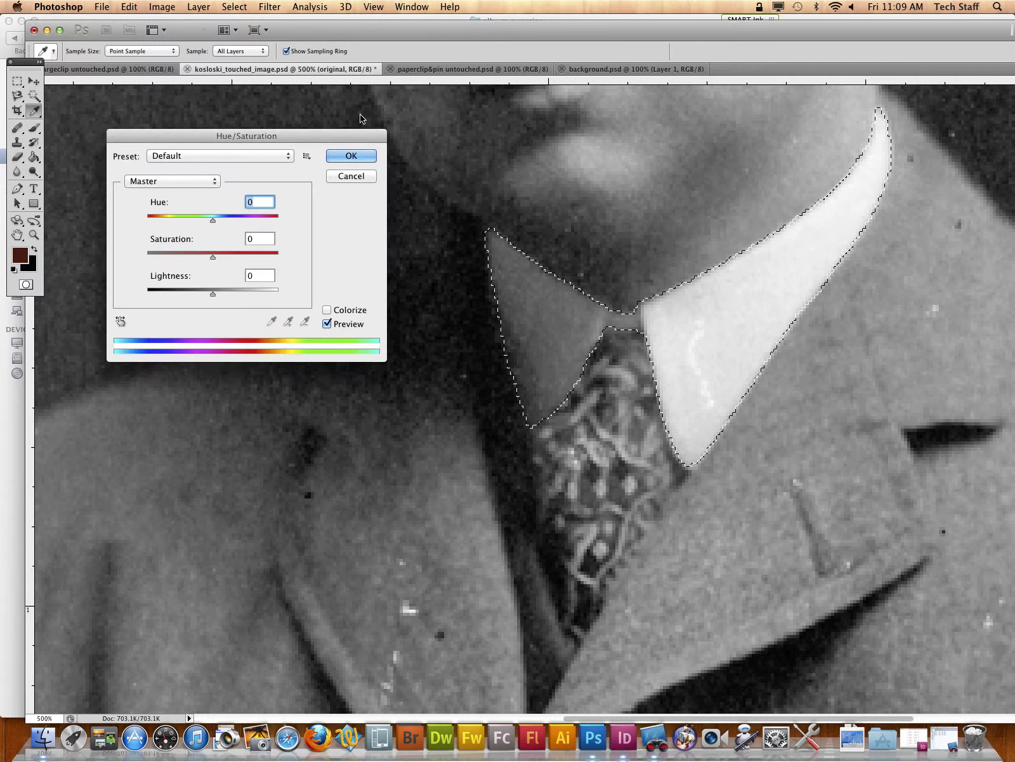
drag(302, 140, 344, 168)
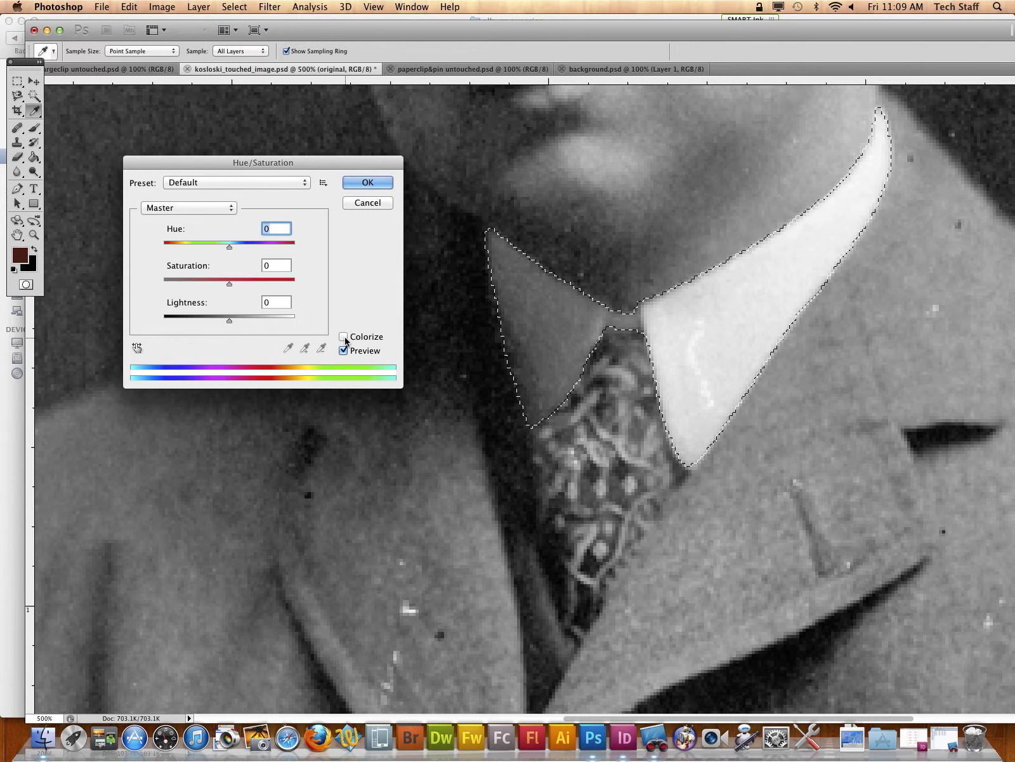
click(343, 337)
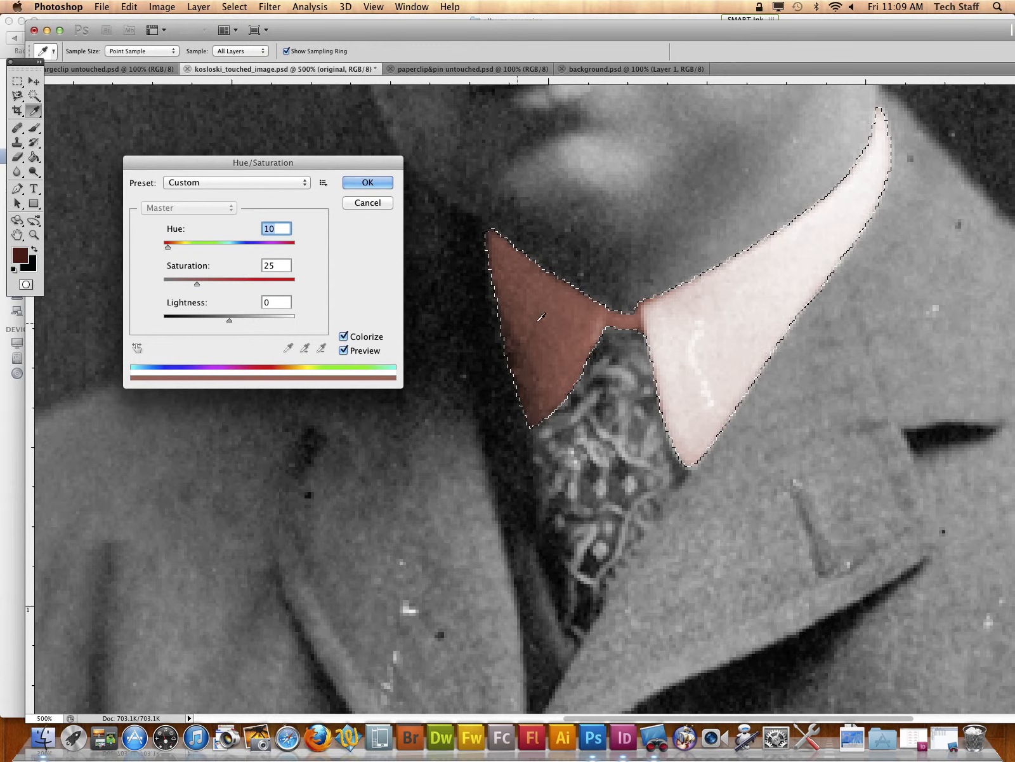
Step: Try colorizing the collar with hue 248 at saturation 100 and 13, and with hue 170 at saturation 13
drag(166, 246, 254, 248)
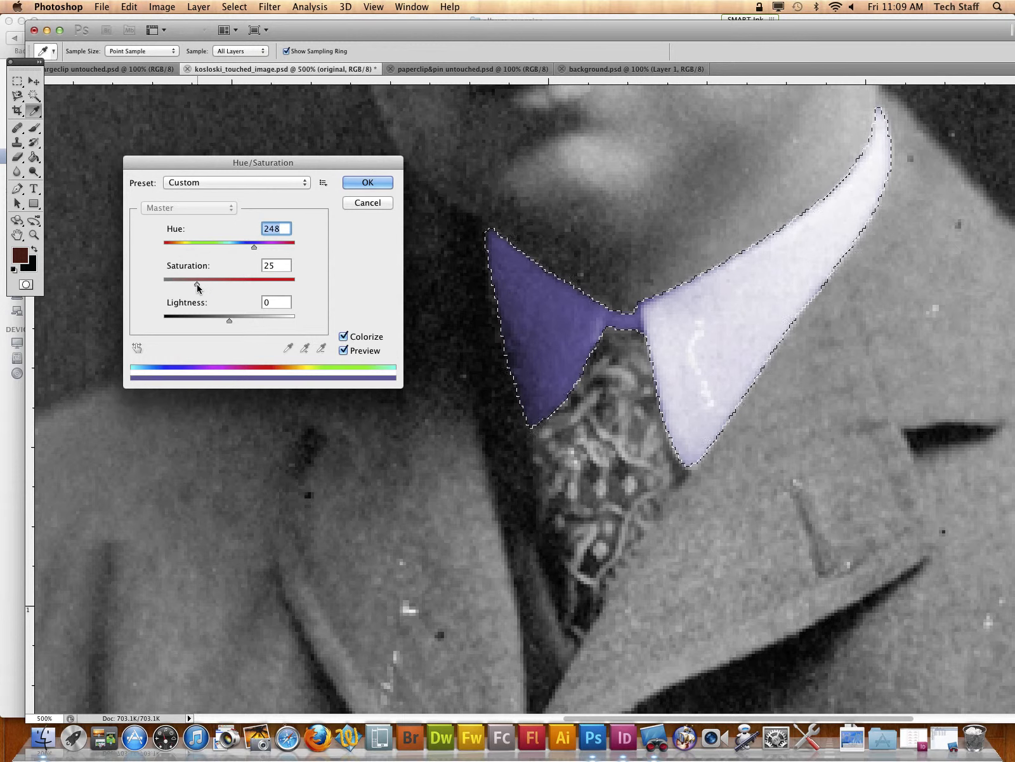
drag(197, 285, 302, 294)
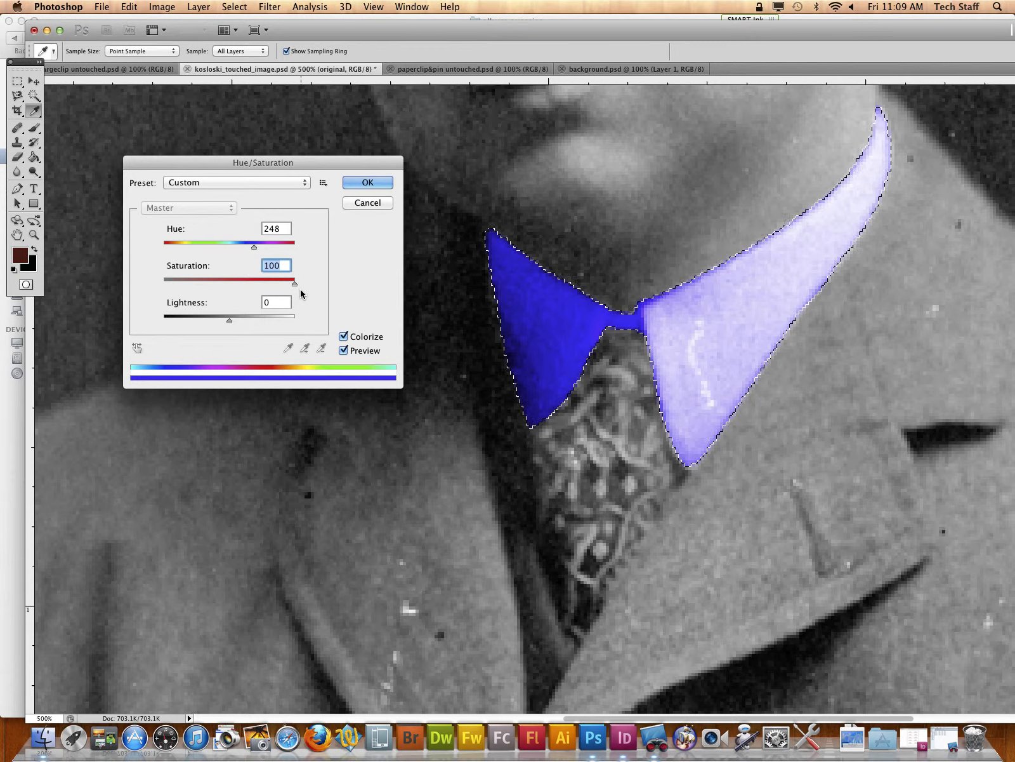
drag(294, 285, 180, 283)
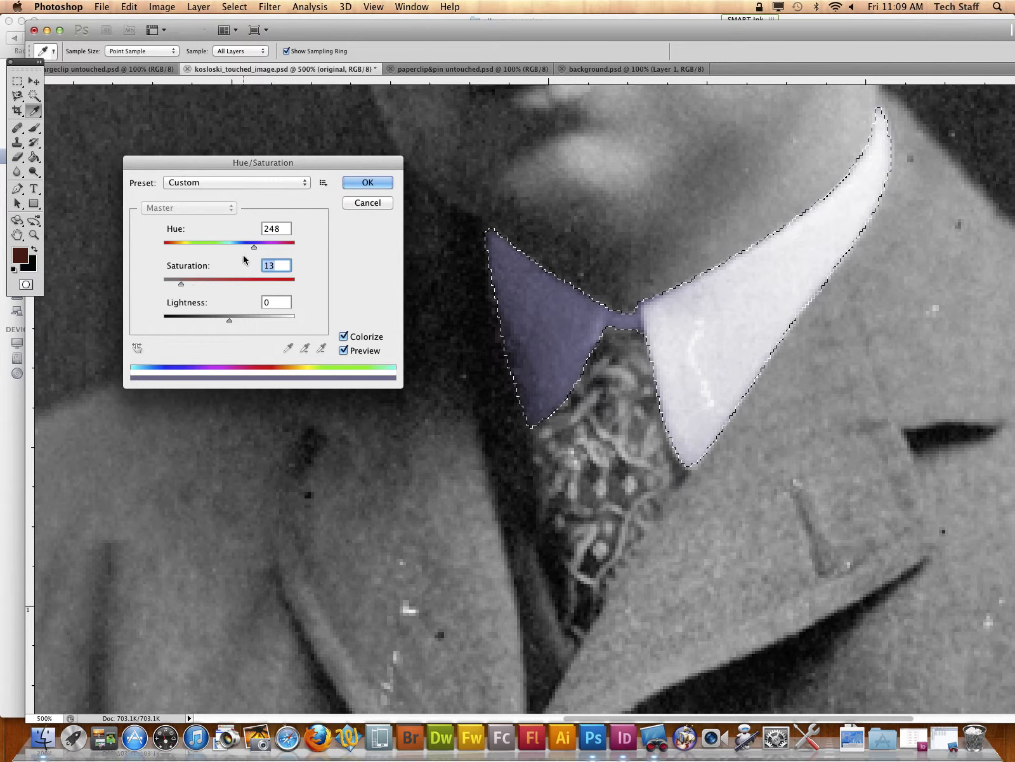
drag(254, 247, 225, 250)
drag(180, 285, 181, 285)
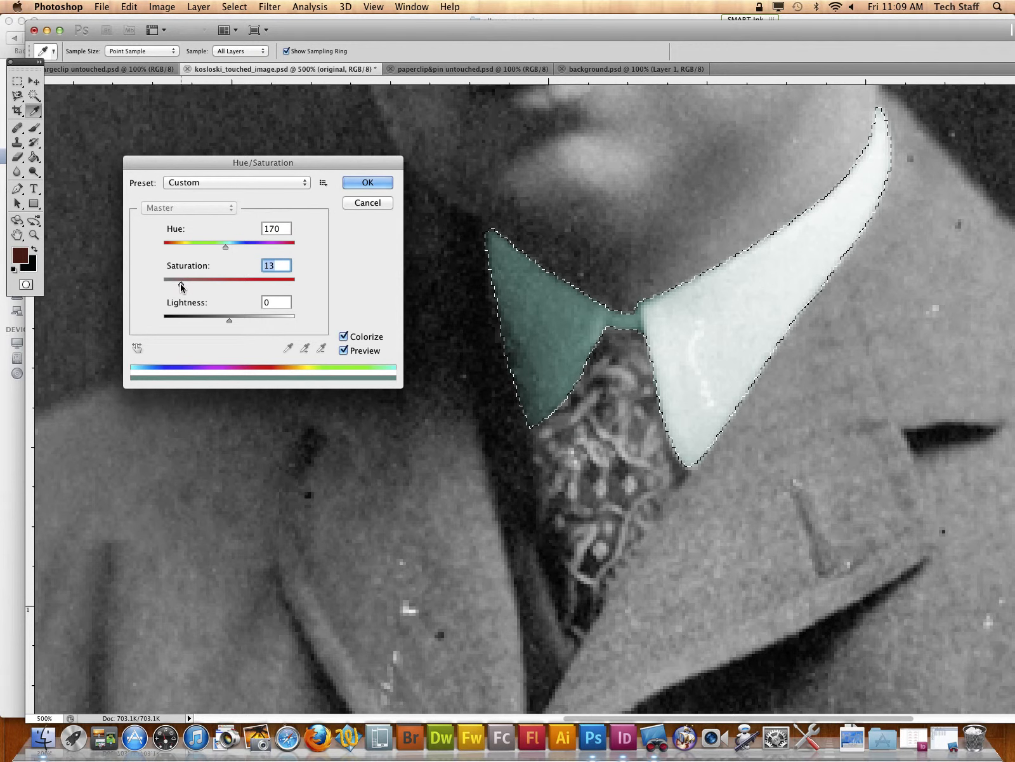
Step: Set the collar's hue to 360 and saturation to 15, apply the adjustment and clear the selection
drag(226, 248, 297, 249)
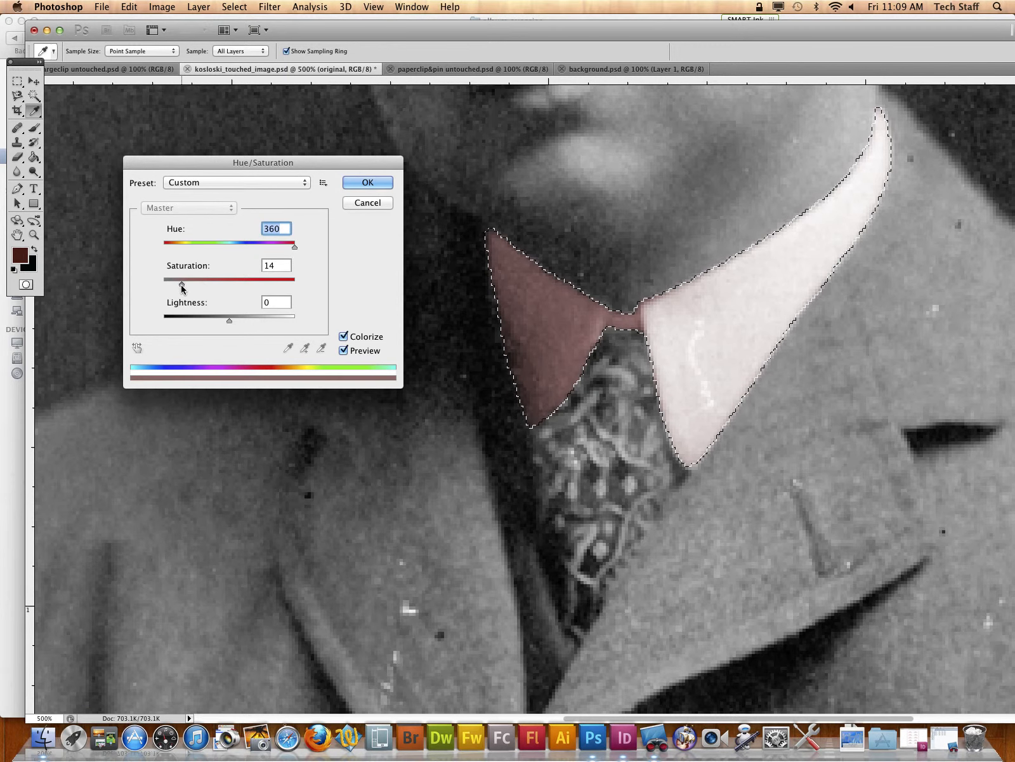
drag(182, 285, 180, 285)
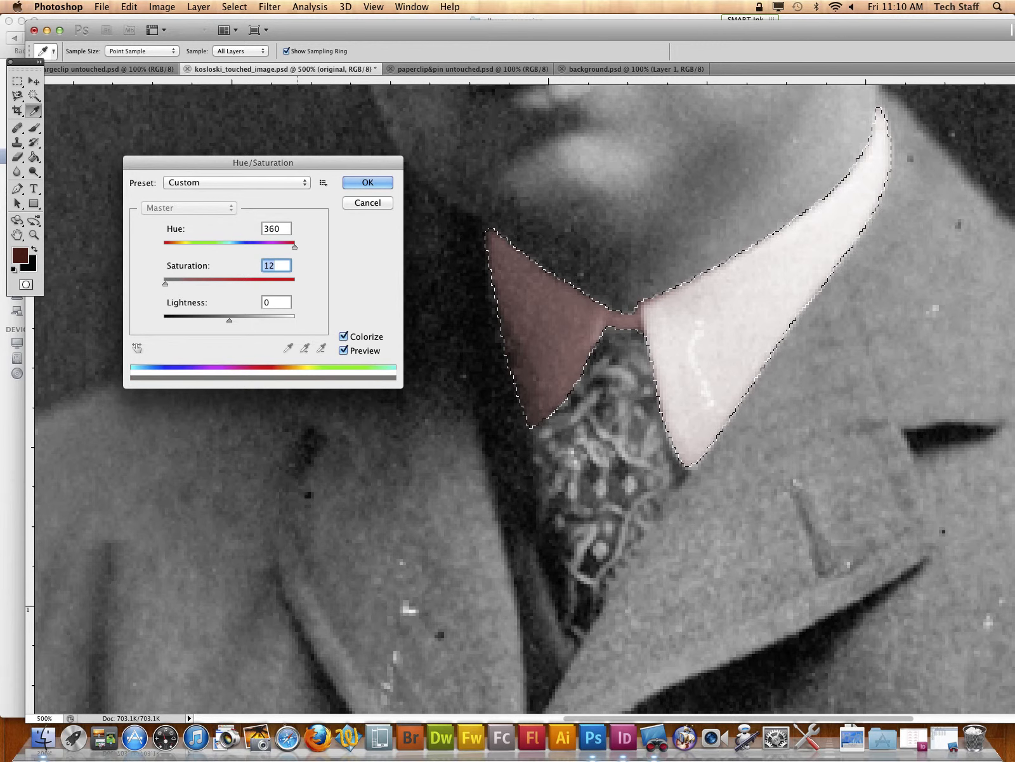
text(15)
click(367, 183)
key(l)
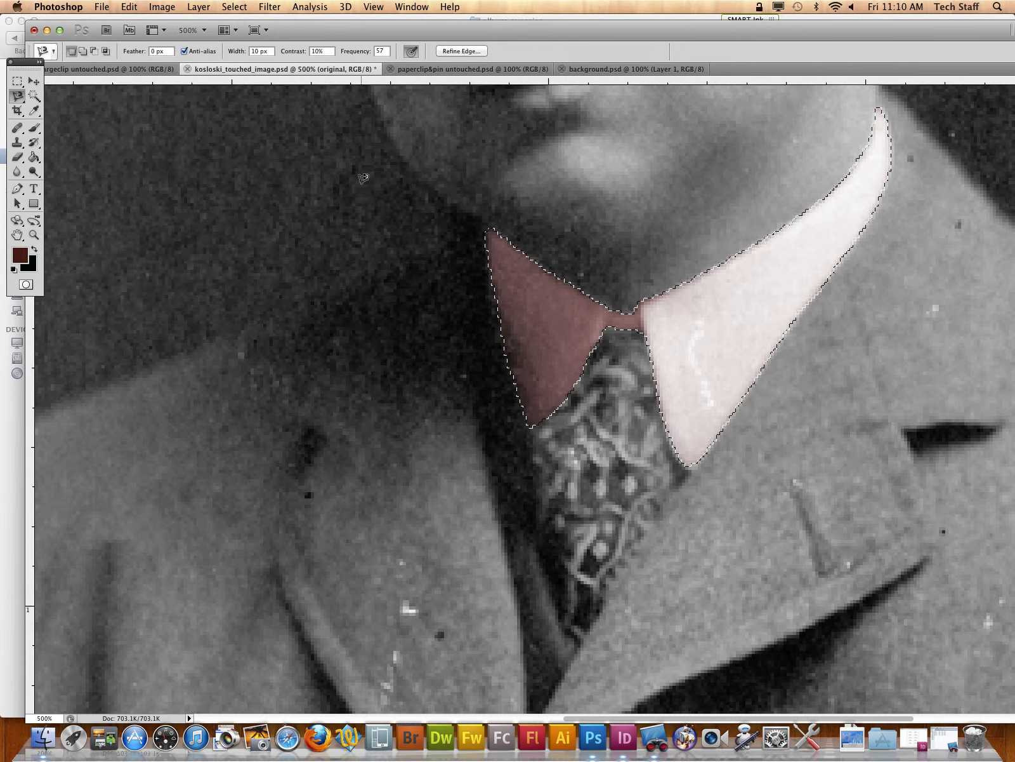
key(ctrl+d)
Step: Examine the colorized collar's edges up close and its look within the whole portrait
key(super+minus)
key(super+minus)
key(super+minus)
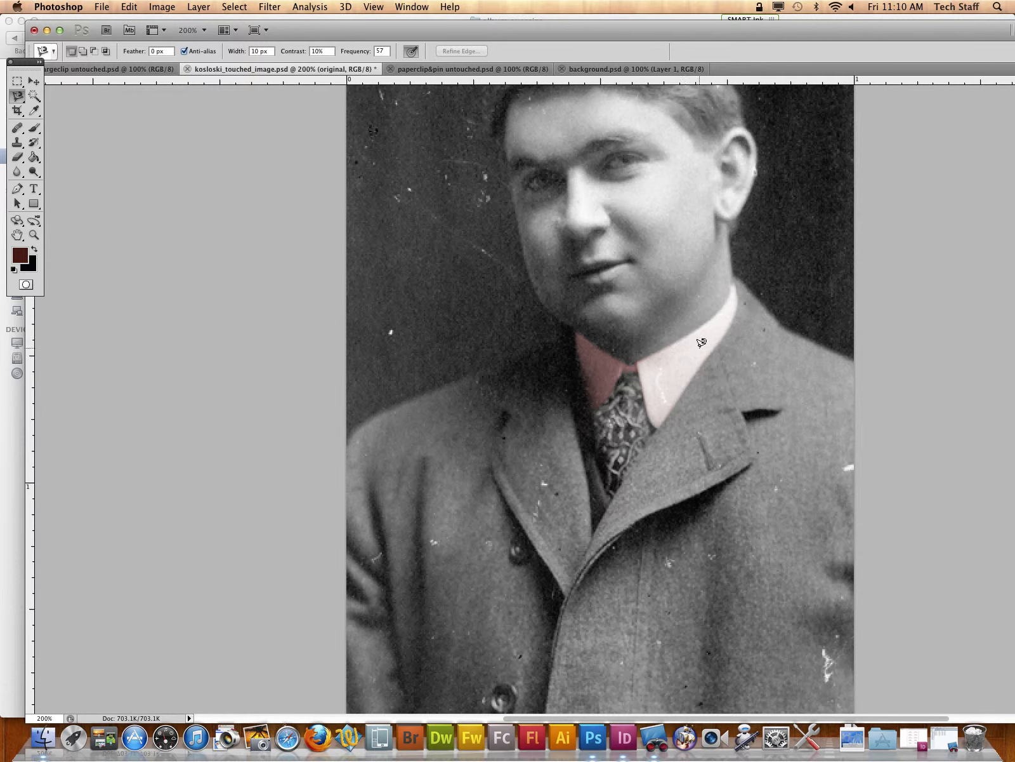
click(36, 236)
drag(672, 300, 780, 360)
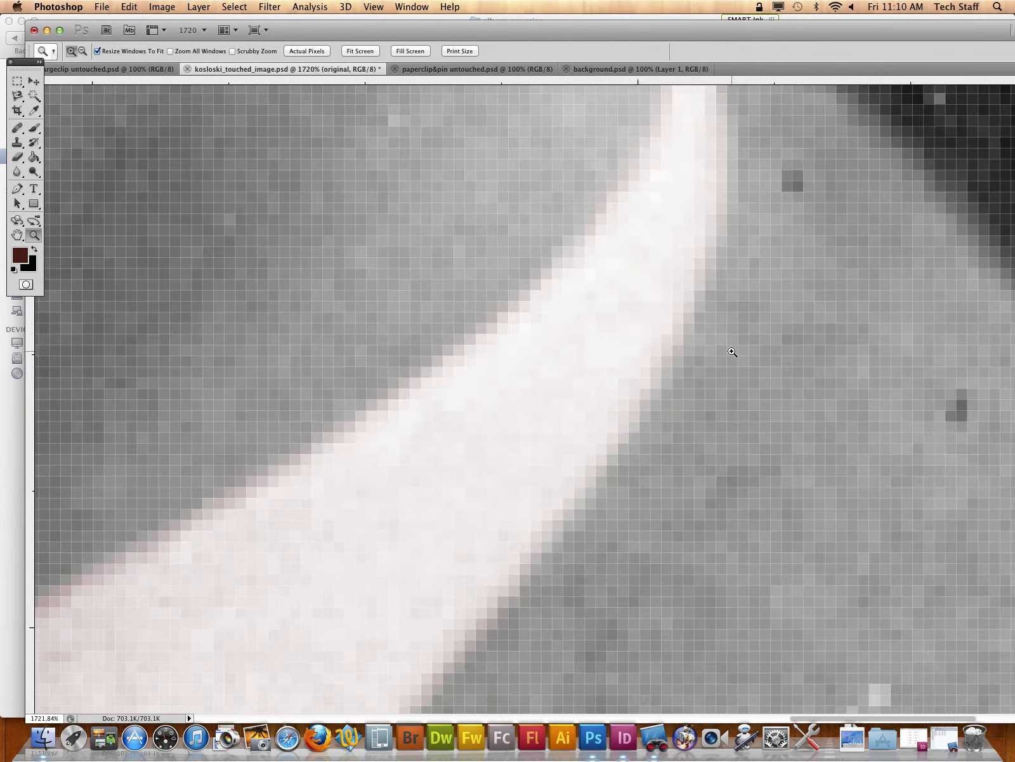
key(super+minus)
key(super+minus)
key(super+minus)
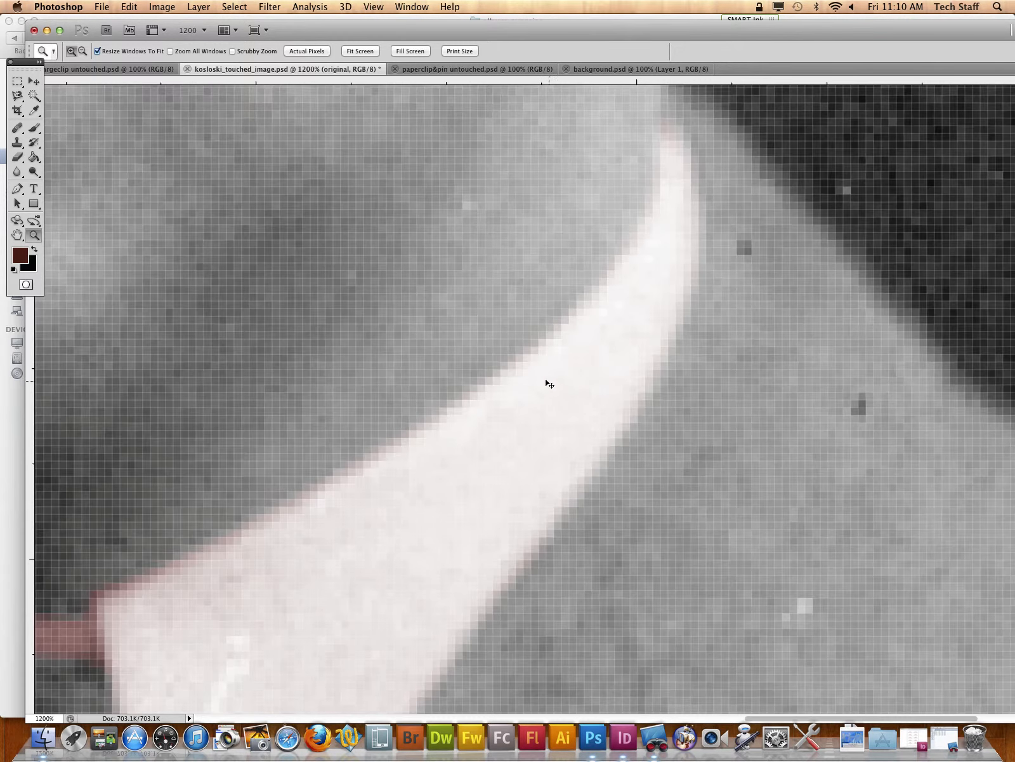
scroll(543, 382, down, 15)
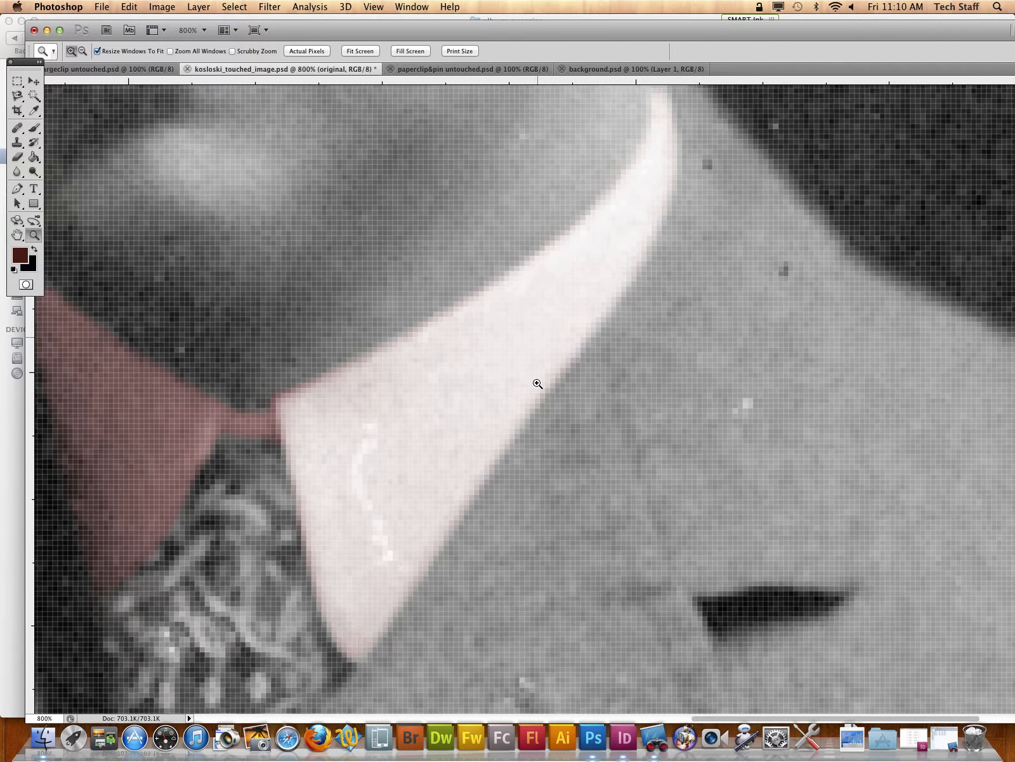
scroll(536, 381, up, 3)
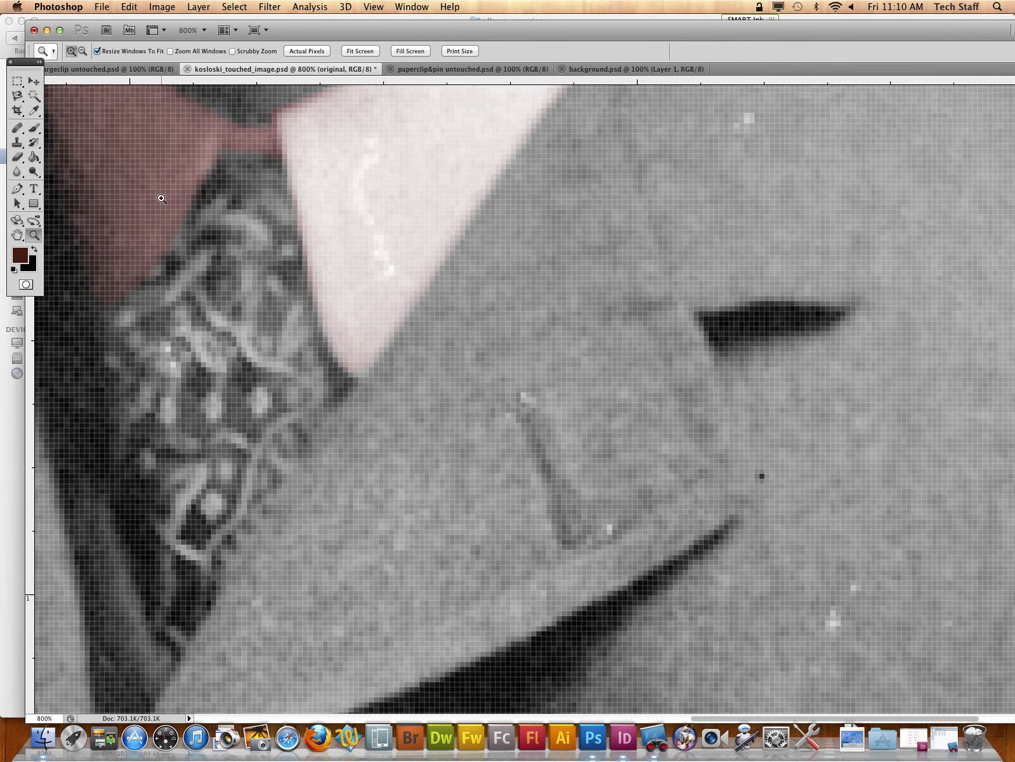
key(super+minus)
key(super+minus)
key(super+minus)
key(super+minus)
key(super+minus)
key(super+minus)
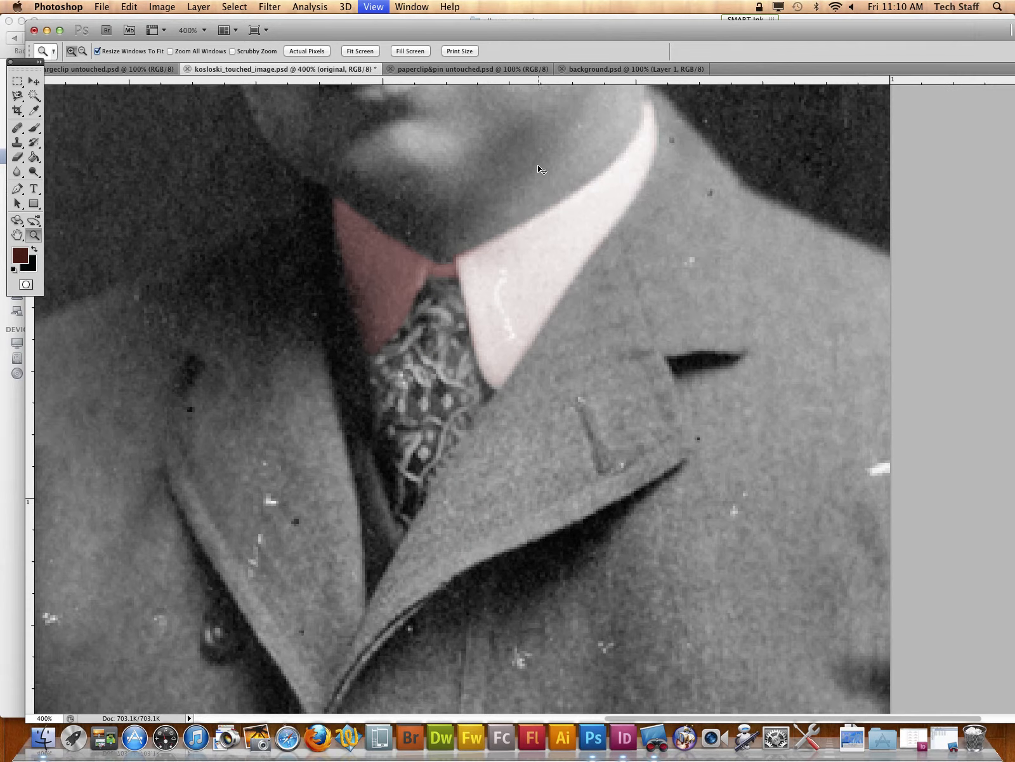
key(super+minus)
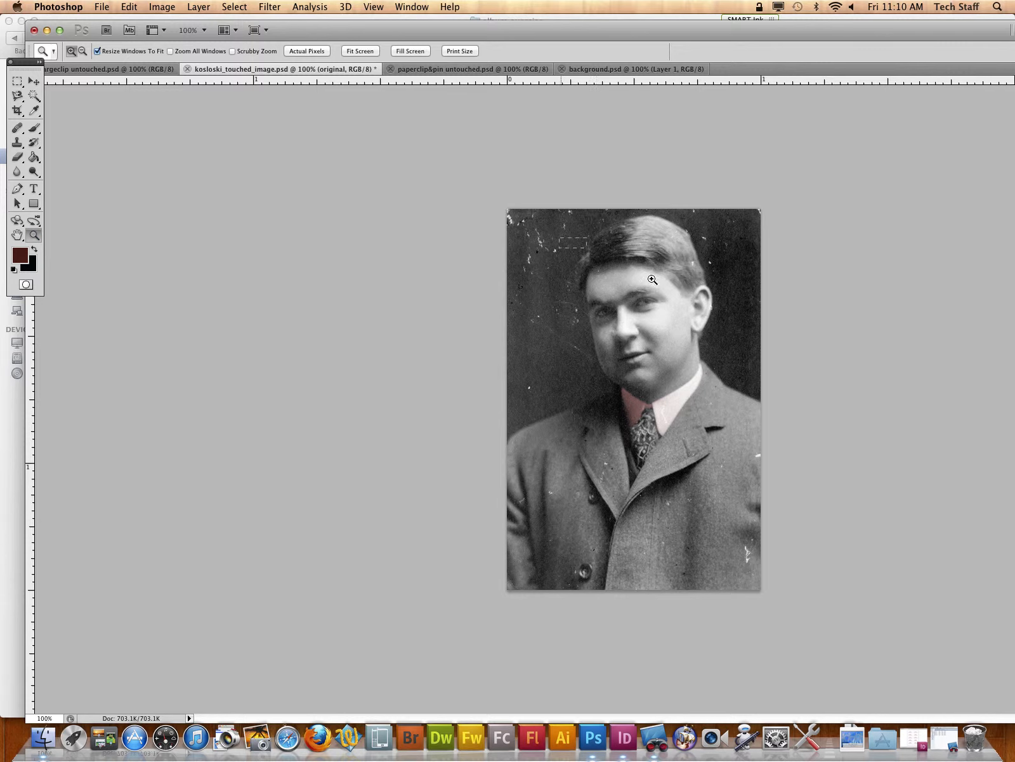
Step: Trace a closed Magnetic Lasso selection around the face, ear and neck, following the hairline and the collar's upper edge
drag(652, 279, 760, 424)
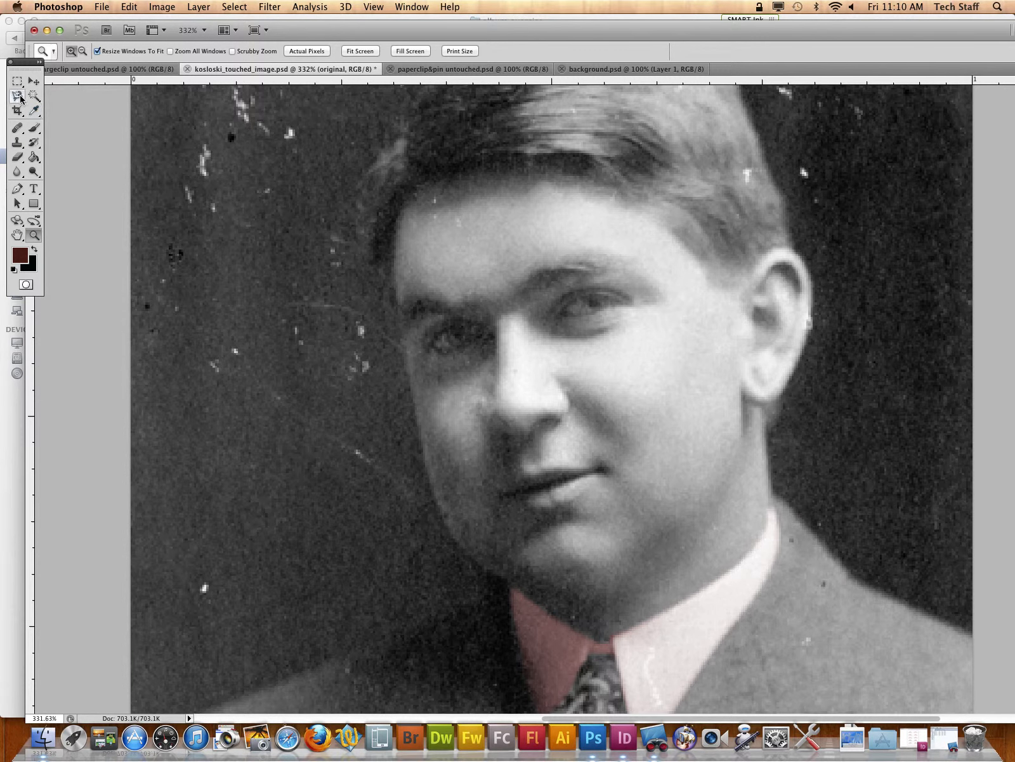
mouse_move(18, 96)
mouse_down()
mouse_move(44, 94)
mouse_move(66, 120)
mouse_up()
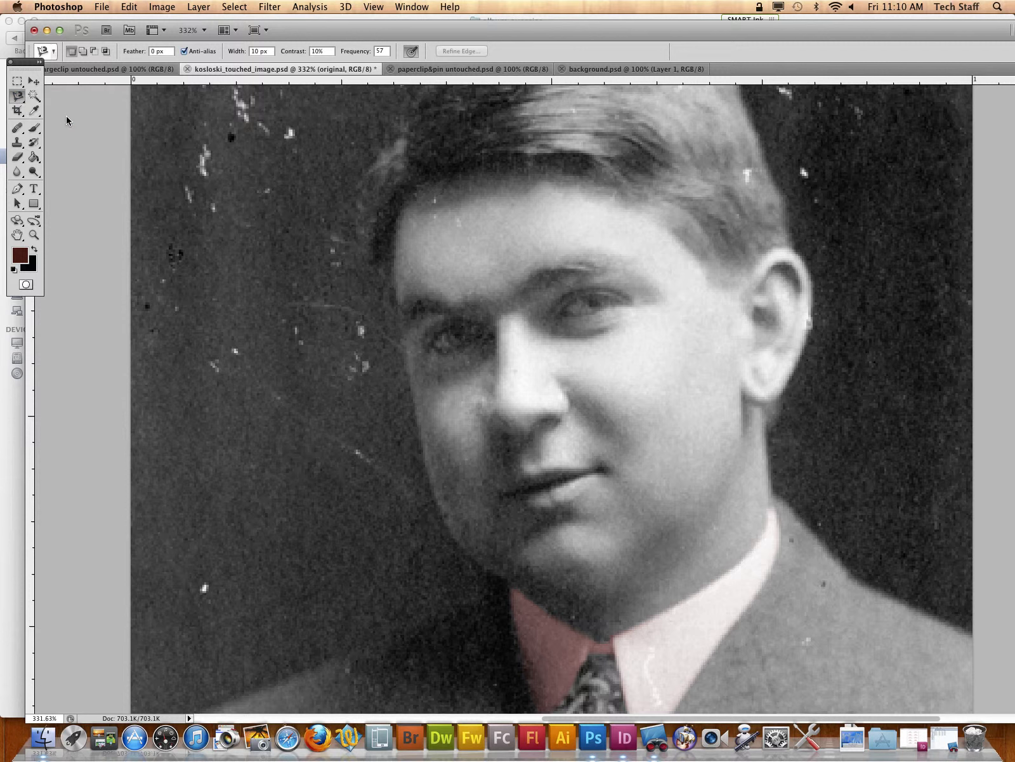
click(649, 207)
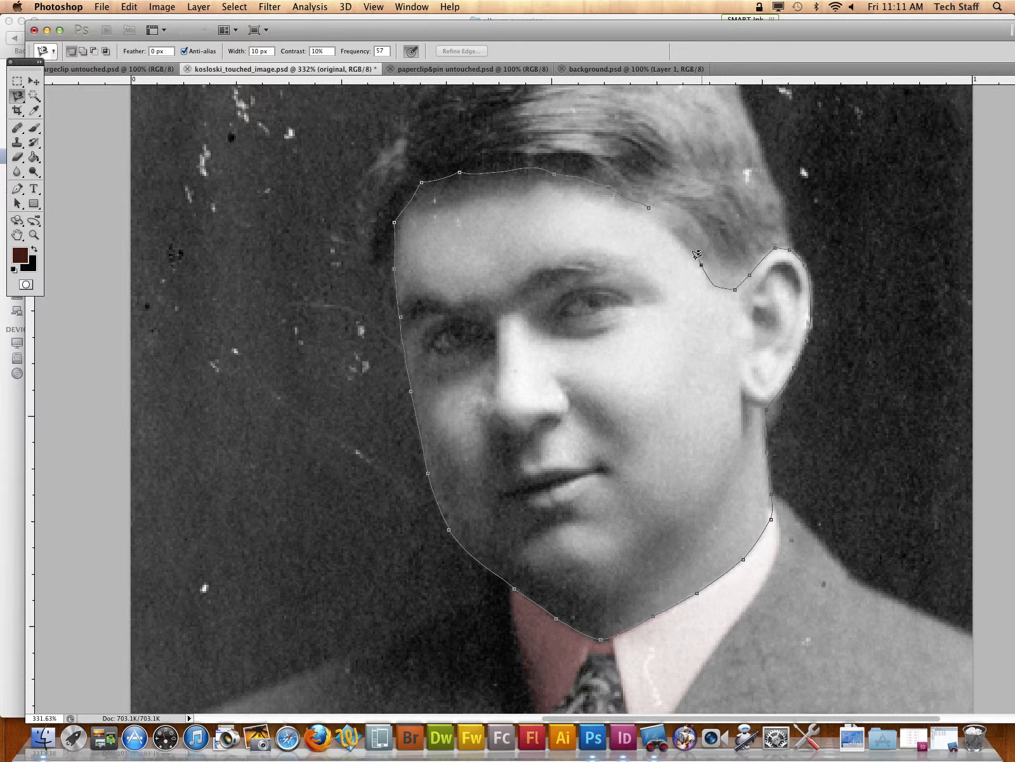
click(660, 210)
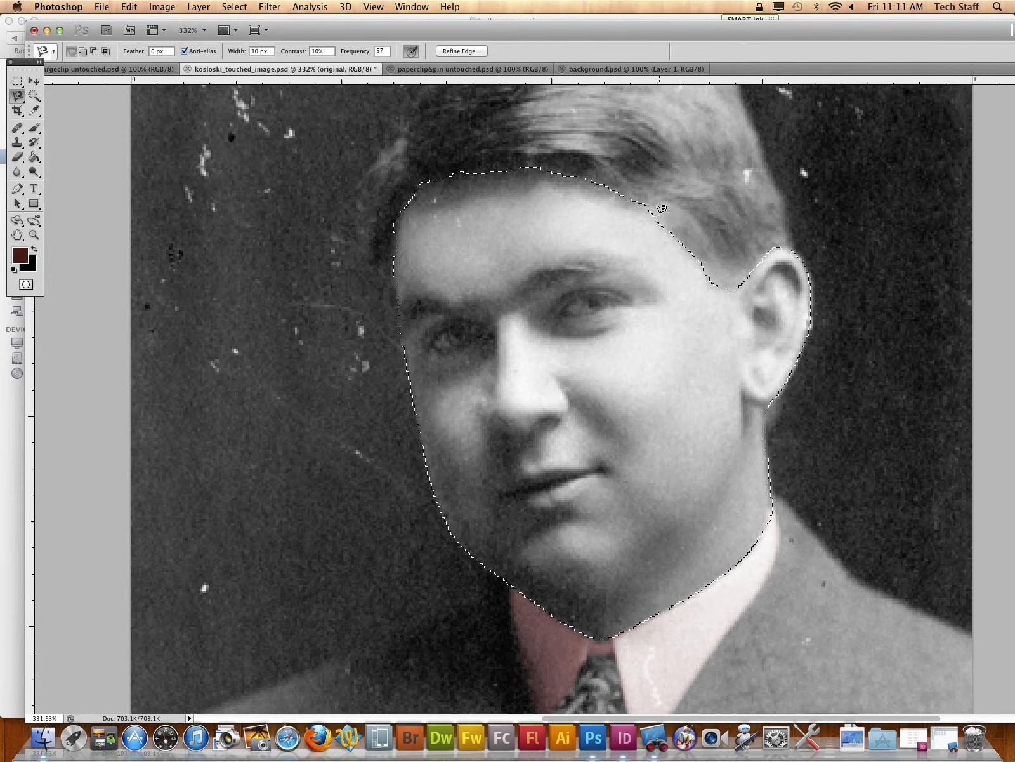
Step: Colorize the selected face with Hue/Saturation at hue 21 and saturation 14, then clear the selection
click(162, 7)
mouse_move(186, 48)
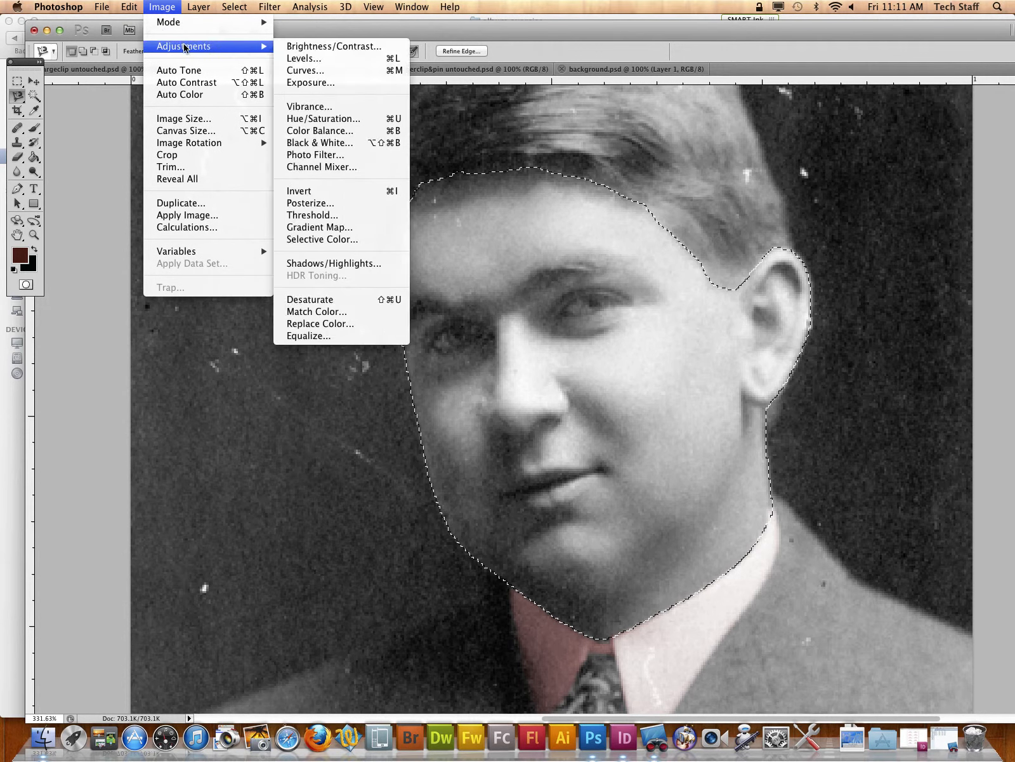
mouse_move(181, 23)
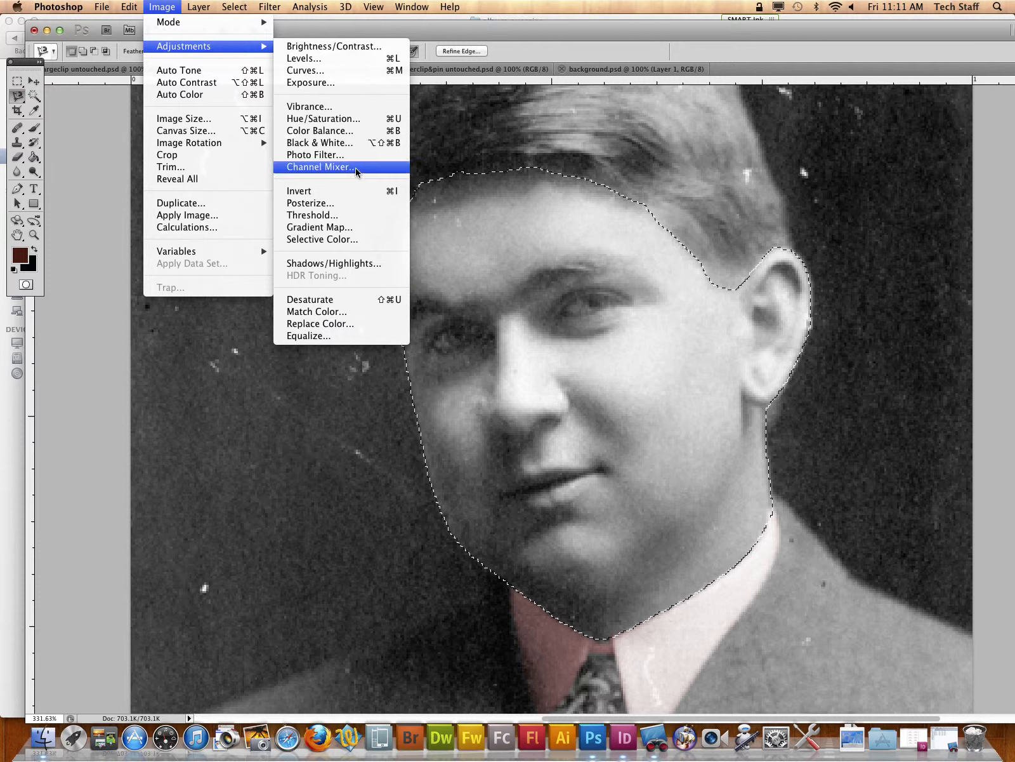
click(323, 119)
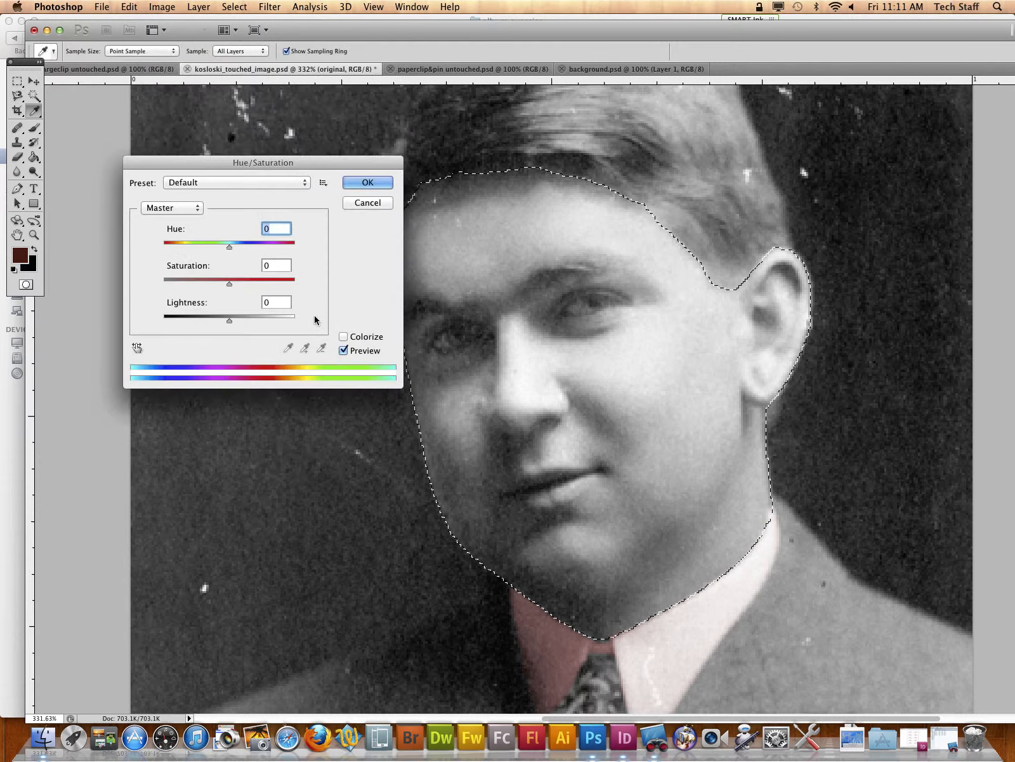
click(344, 337)
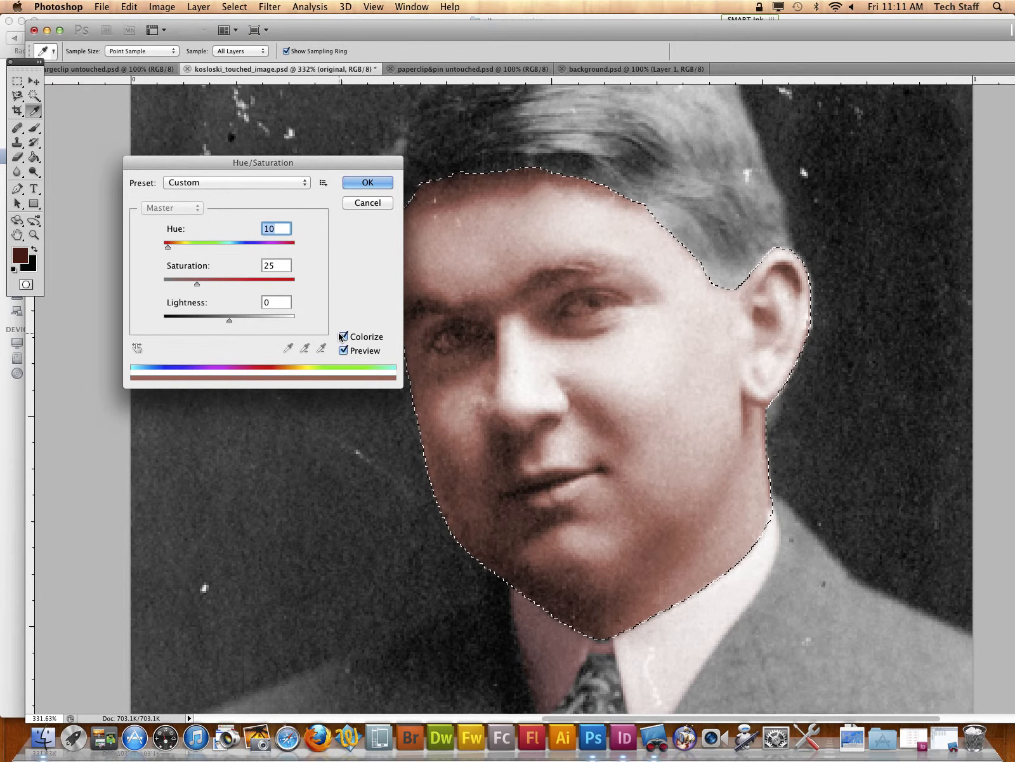
drag(168, 247, 182, 283)
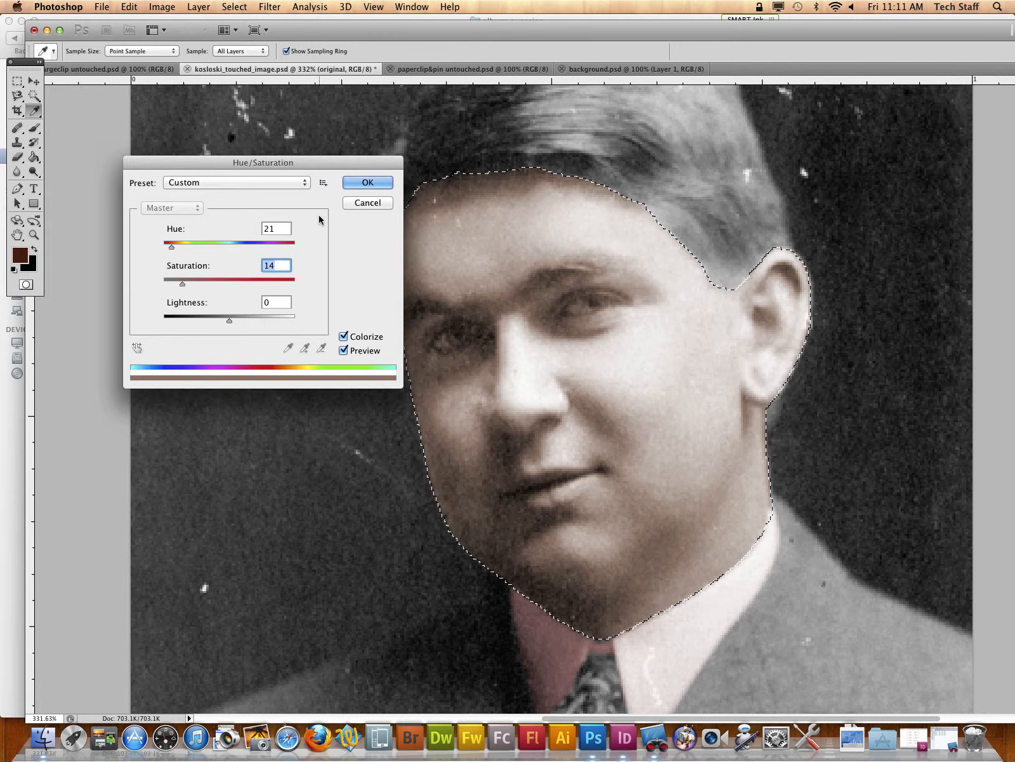
click(367, 183)
key(l)
key(super+d)
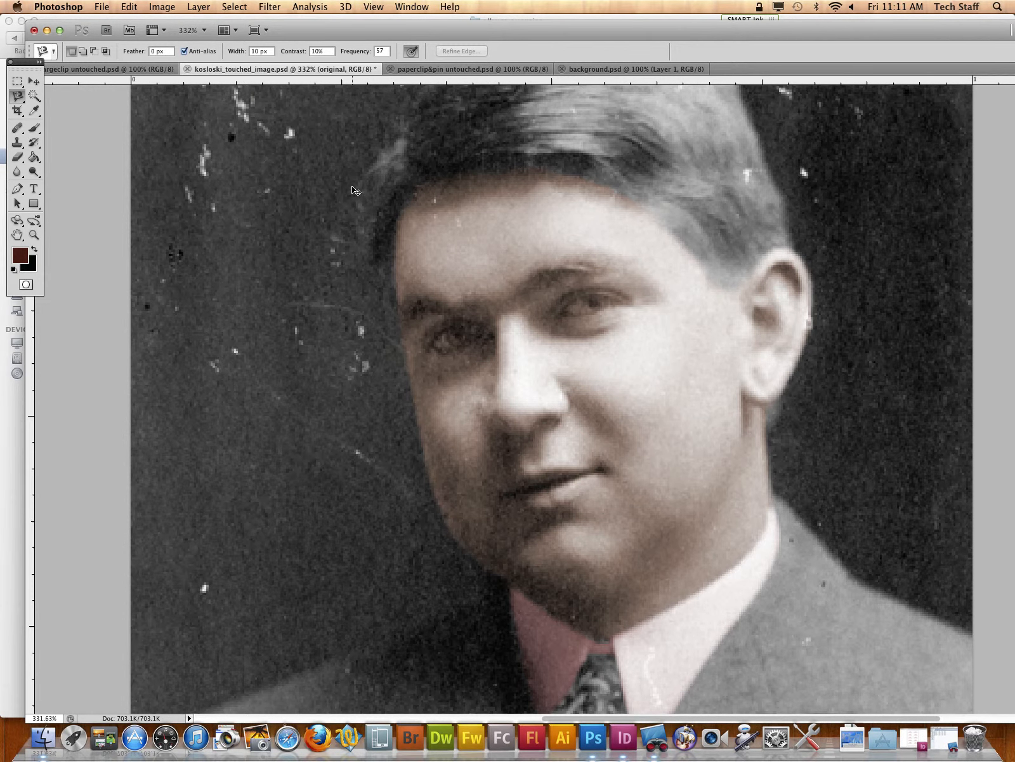
Step: Check the tinted face and collar in the whole portrait at several magnifications
key(super+minus)
key(super+minus)
key(super+minus)
key(super+minus)
key(super+minus)
key(super+minus)
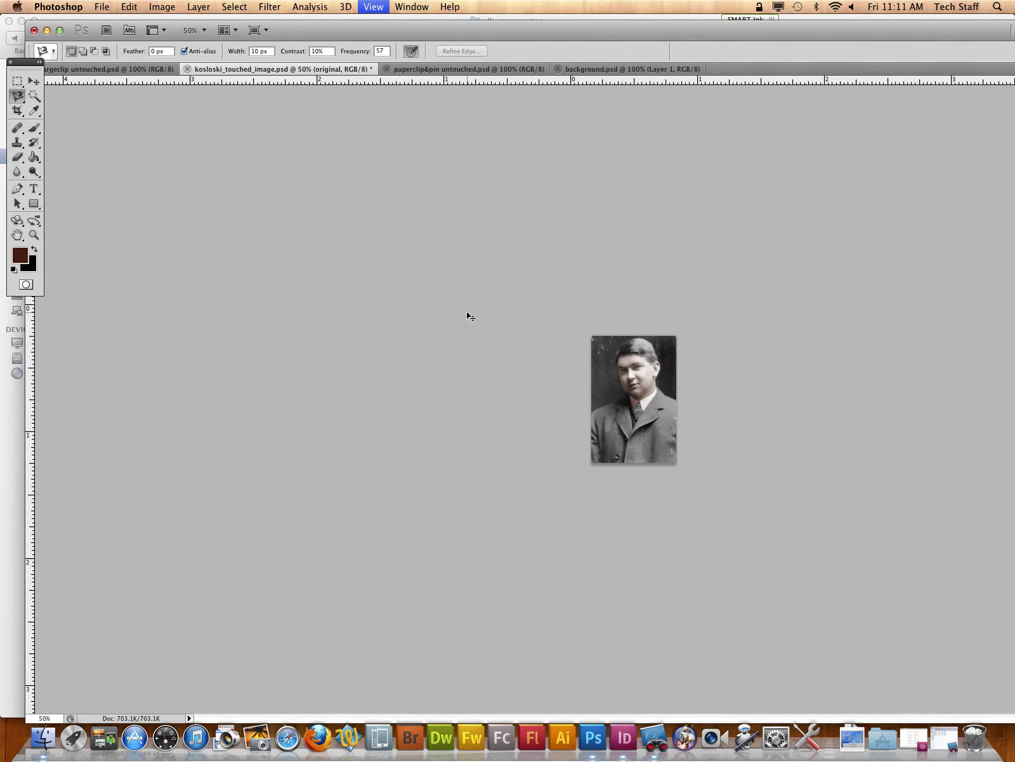
key(super+plus)
key(super+plus)
key(super+plus)
key(super+plus)
key(super+plus)
key(super+plus)
key(super+minus)
key(super+minus)
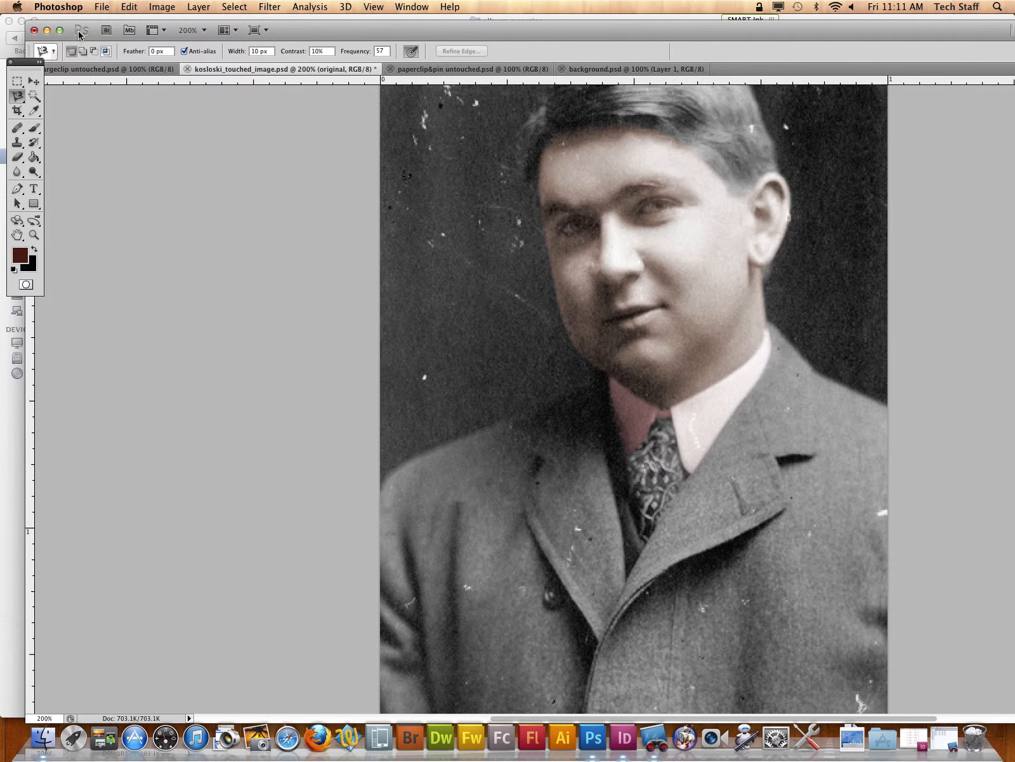
Step: Save the portrait as a separate Photoshop file on the Desktop, replacing "touched" with "colored" in its file name
click(102, 7)
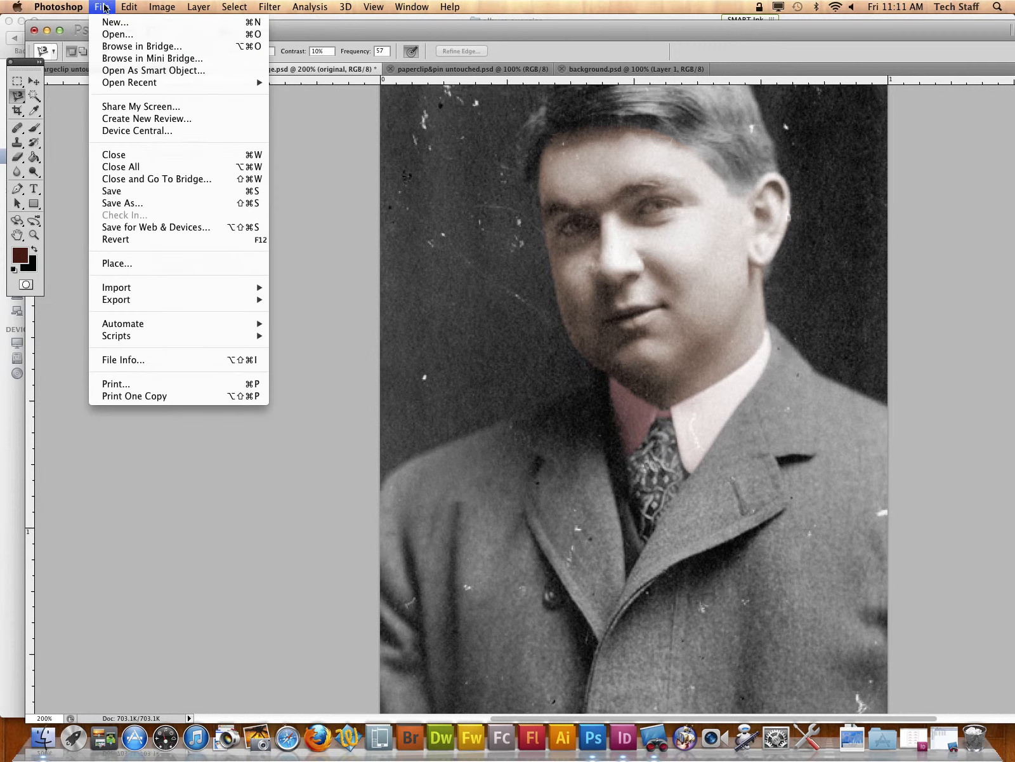
click(141, 203)
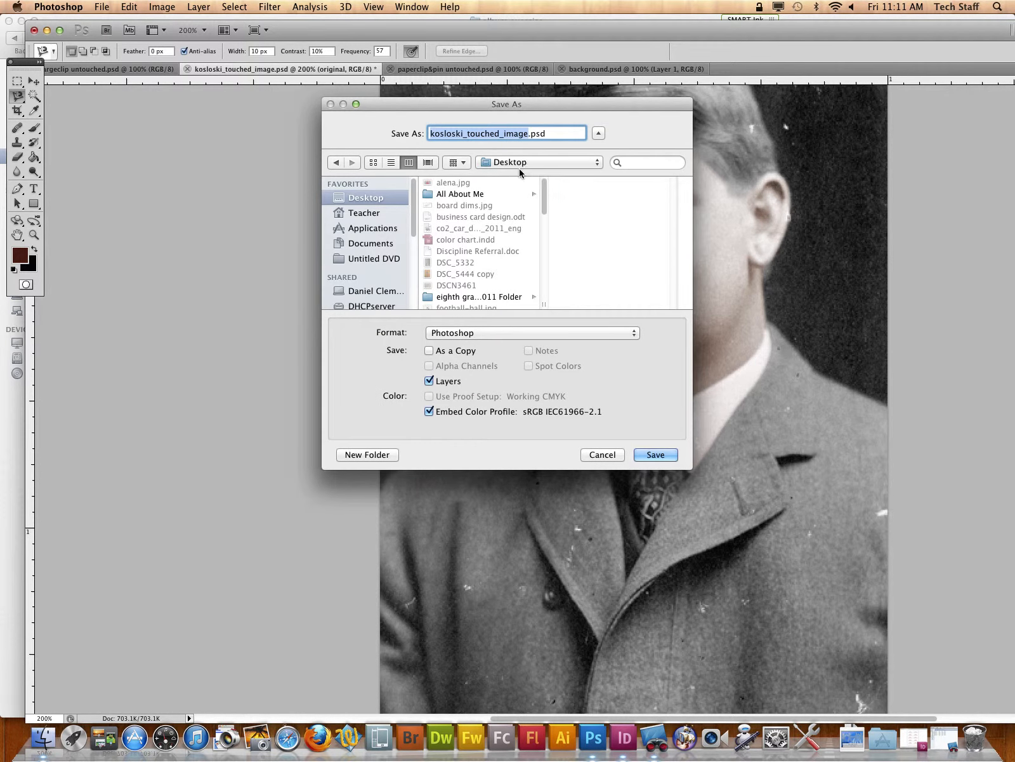
click(529, 133)
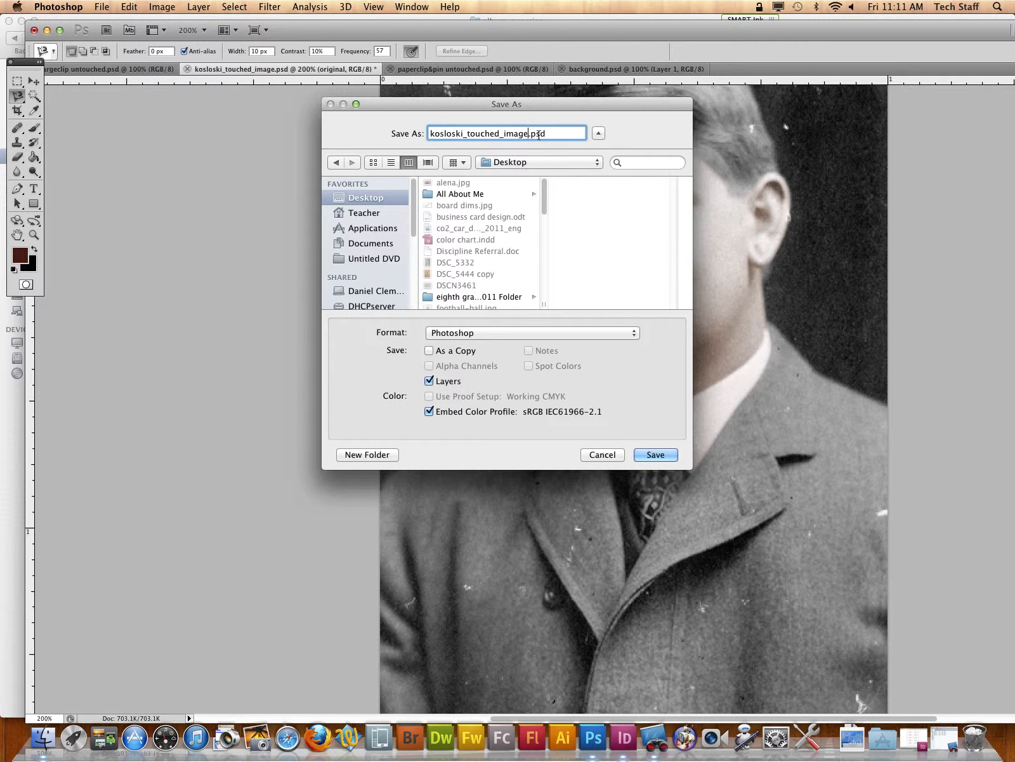
double_click(481, 132)
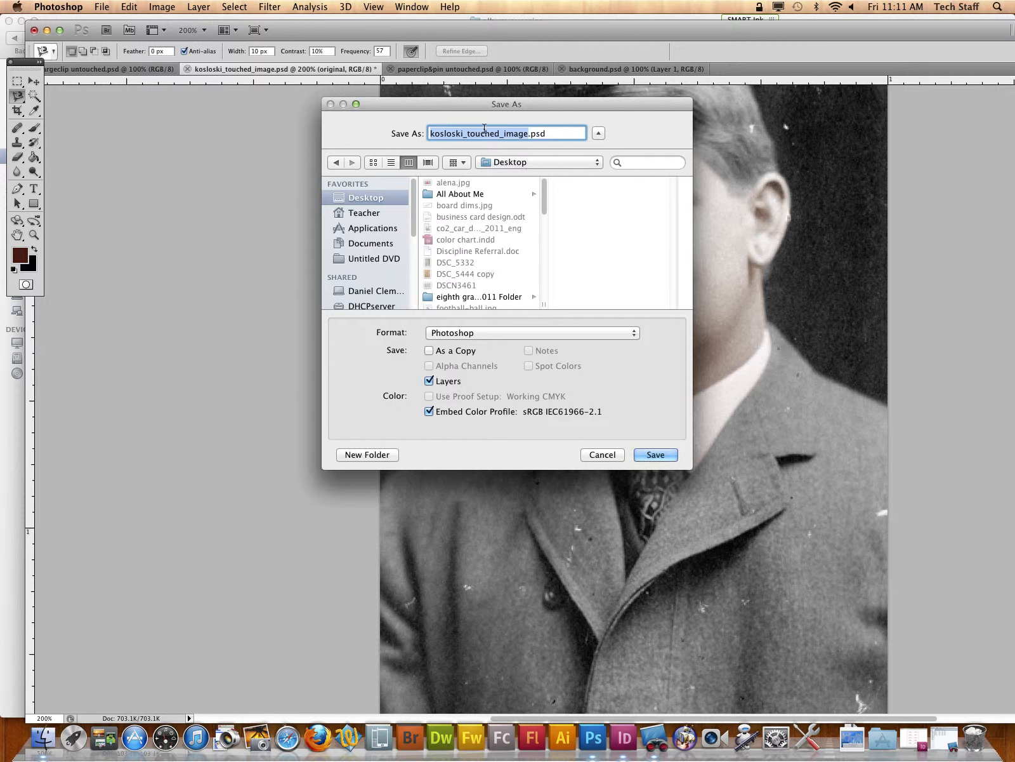
click(493, 134)
drag(493, 134, 467, 134)
text(colored)
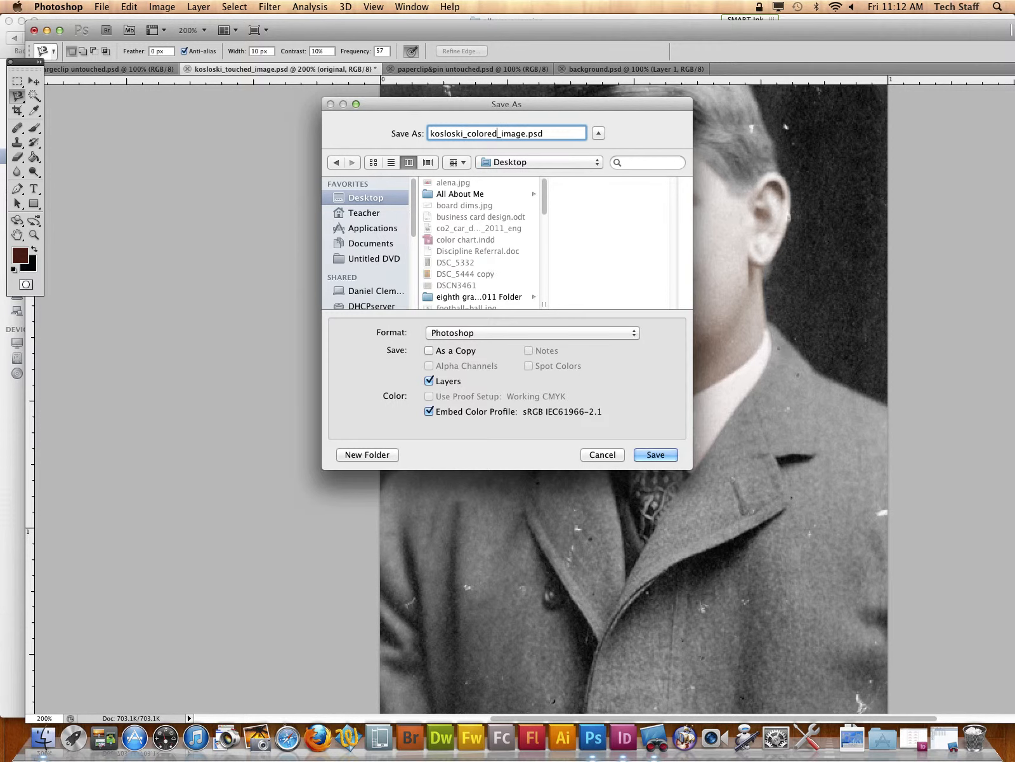
key(Return)
click(762, 322)
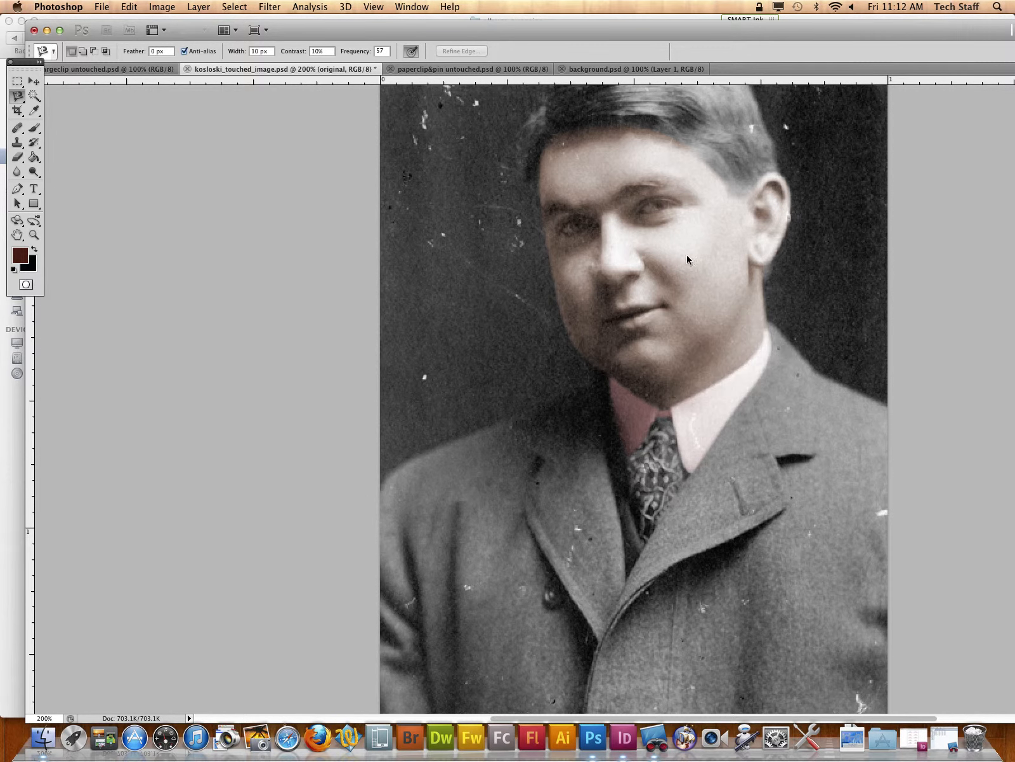
Step: Switch to background.psd and display its layer list over the far side of the canvas
click(587, 70)
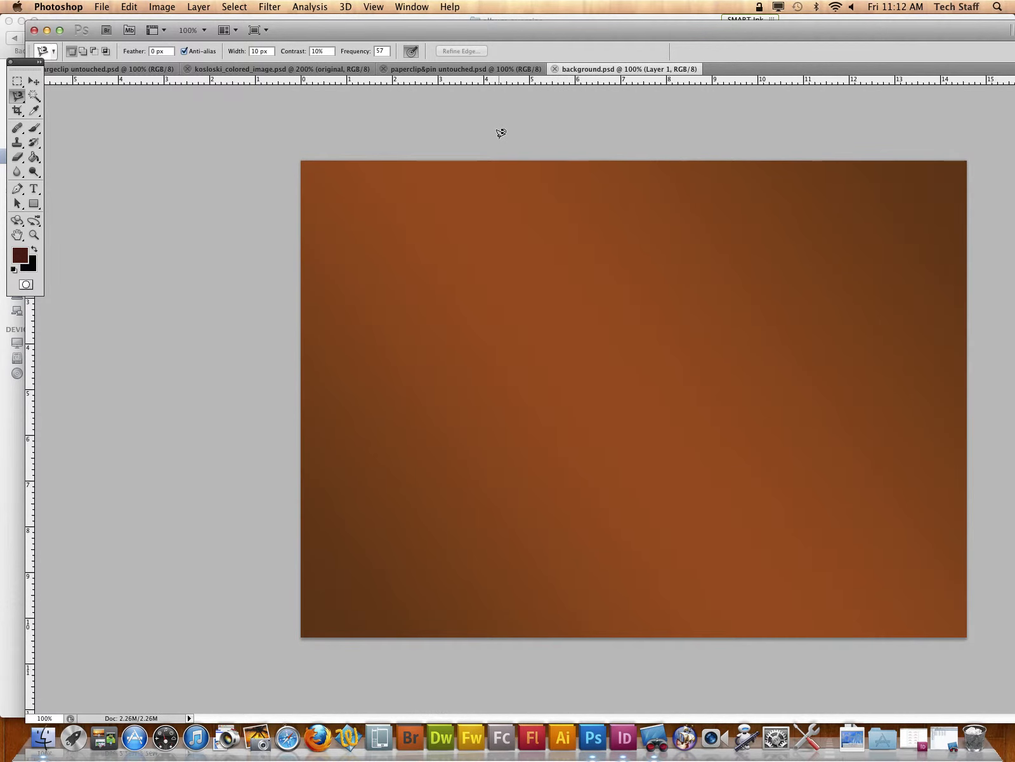
click(412, 7)
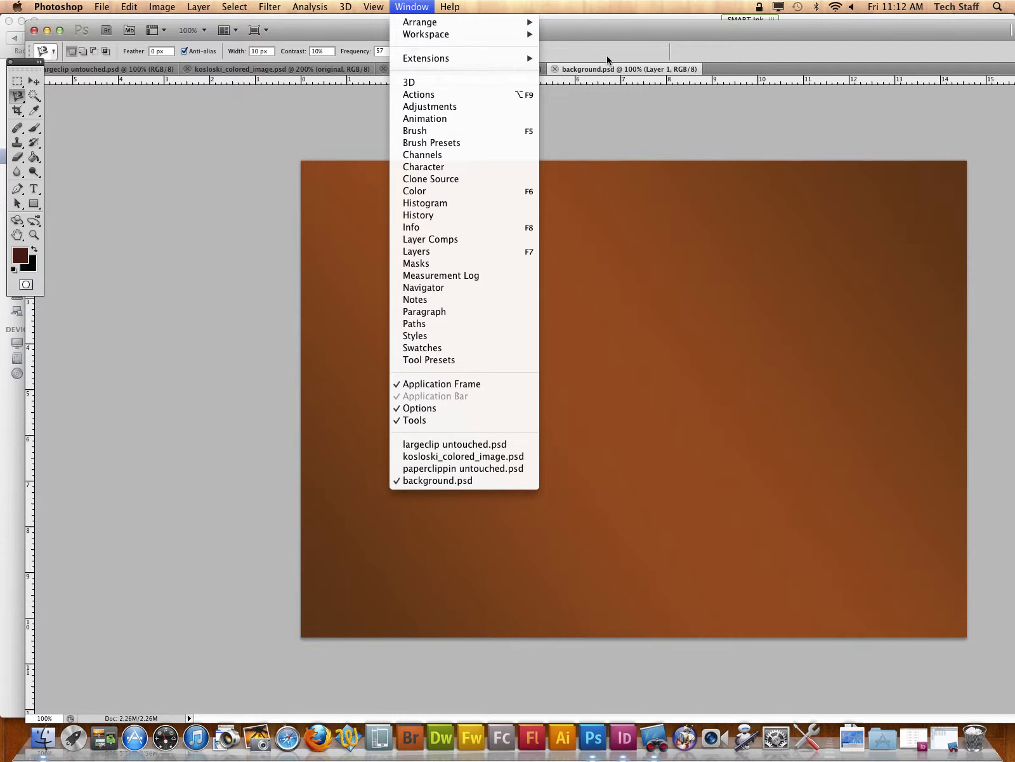
click(463, 251)
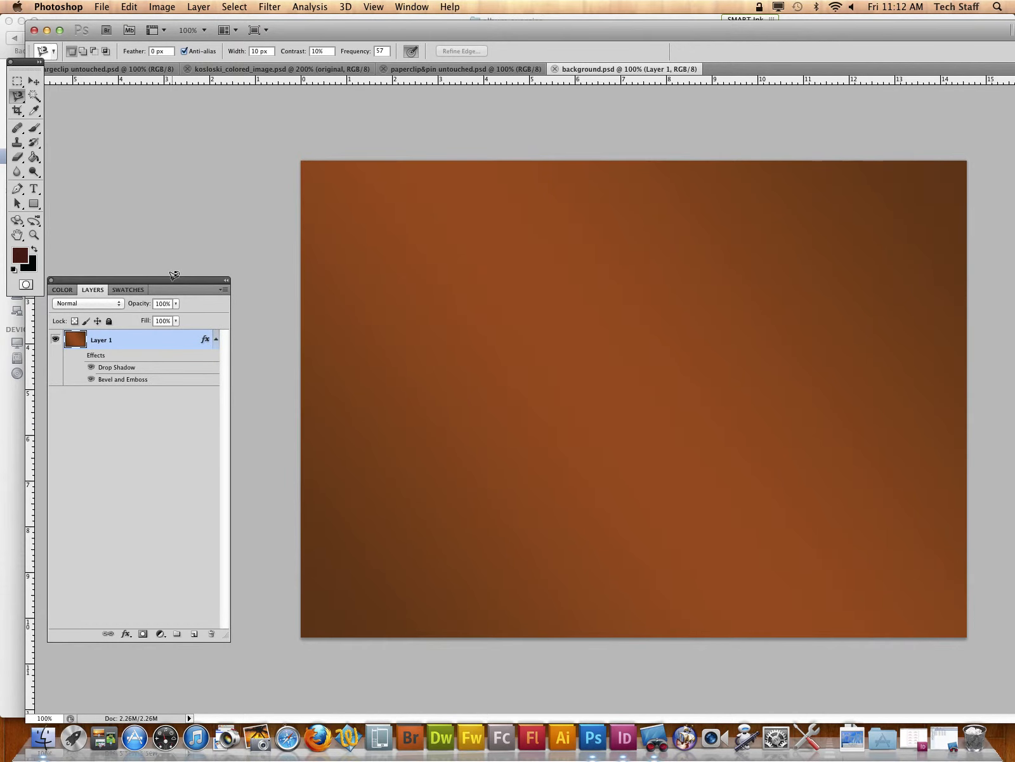
drag(152, 285, 941, 214)
click(419, 5)
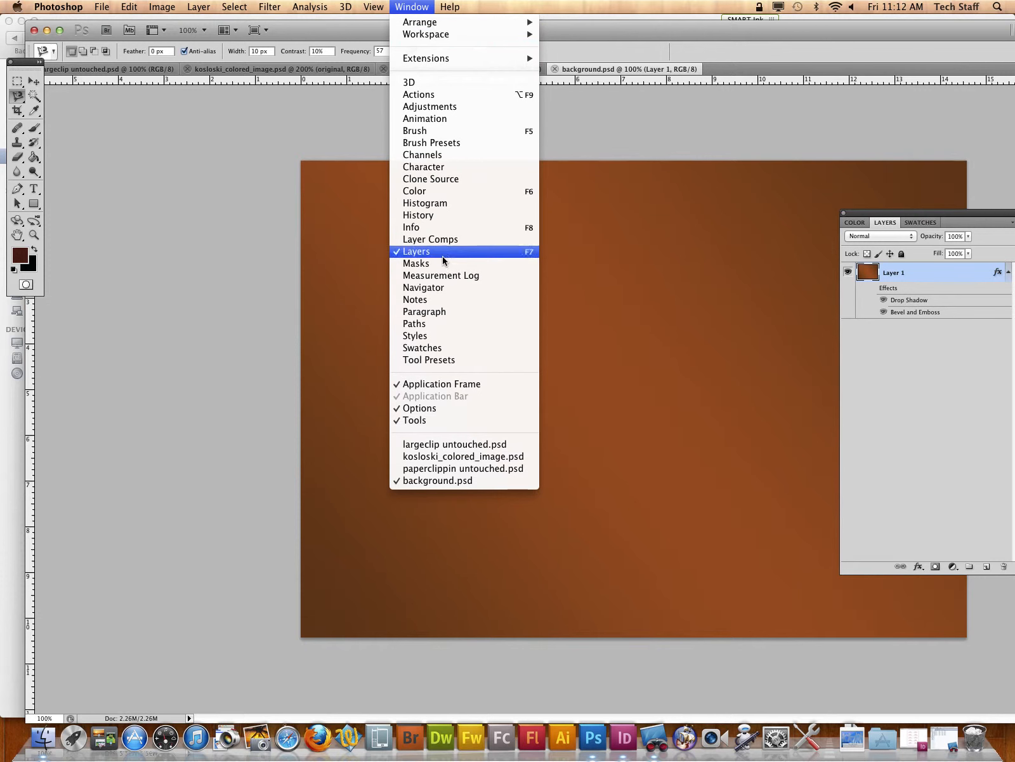
click(656, 112)
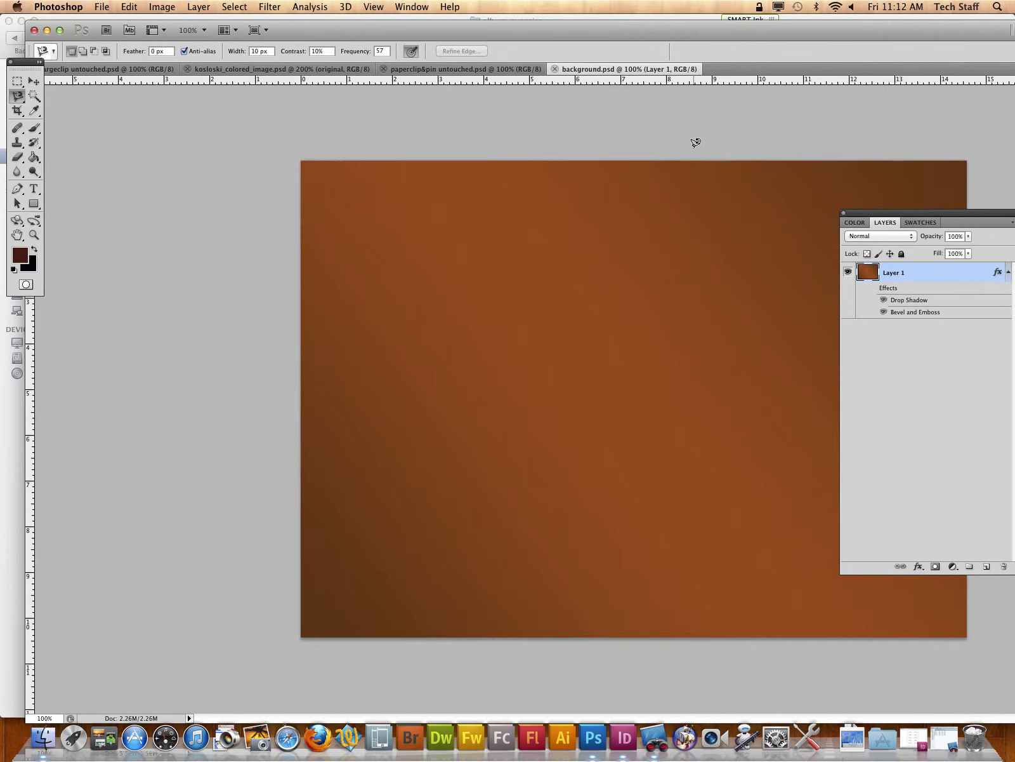
Step: Examine the Drop Shadow, Bevel and Emboss, and Texture settings in Layer 1's layer style
key(h)
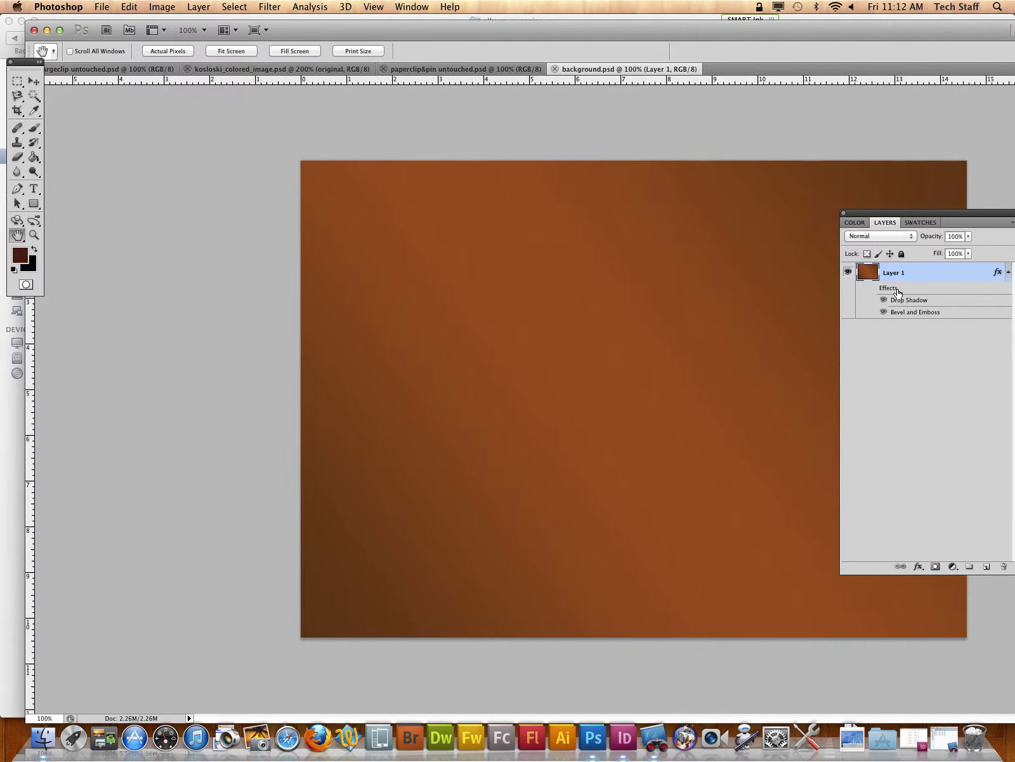
double_click(898, 293)
click(859, 131)
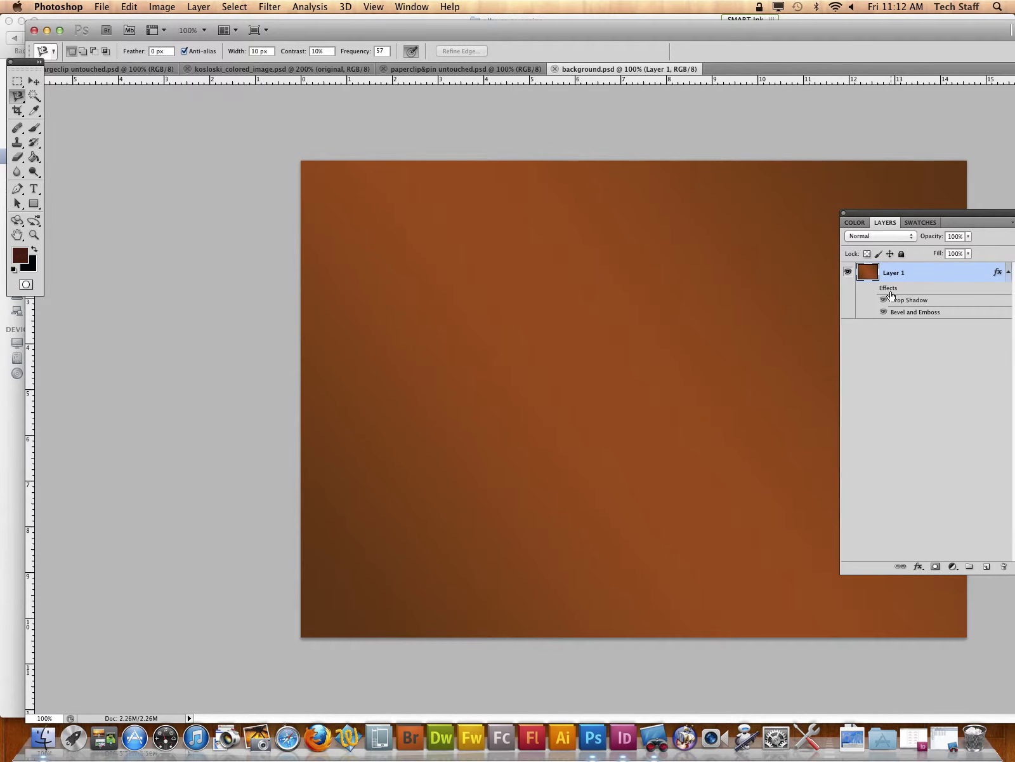
double_click(891, 293)
click(563, 200)
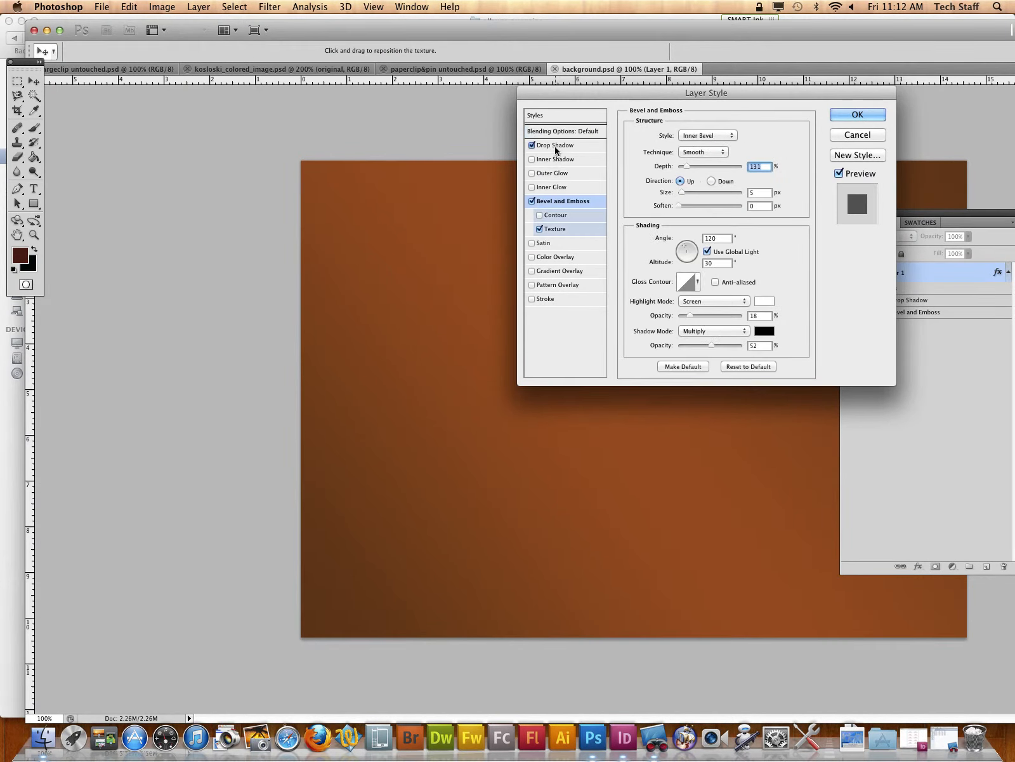
click(556, 146)
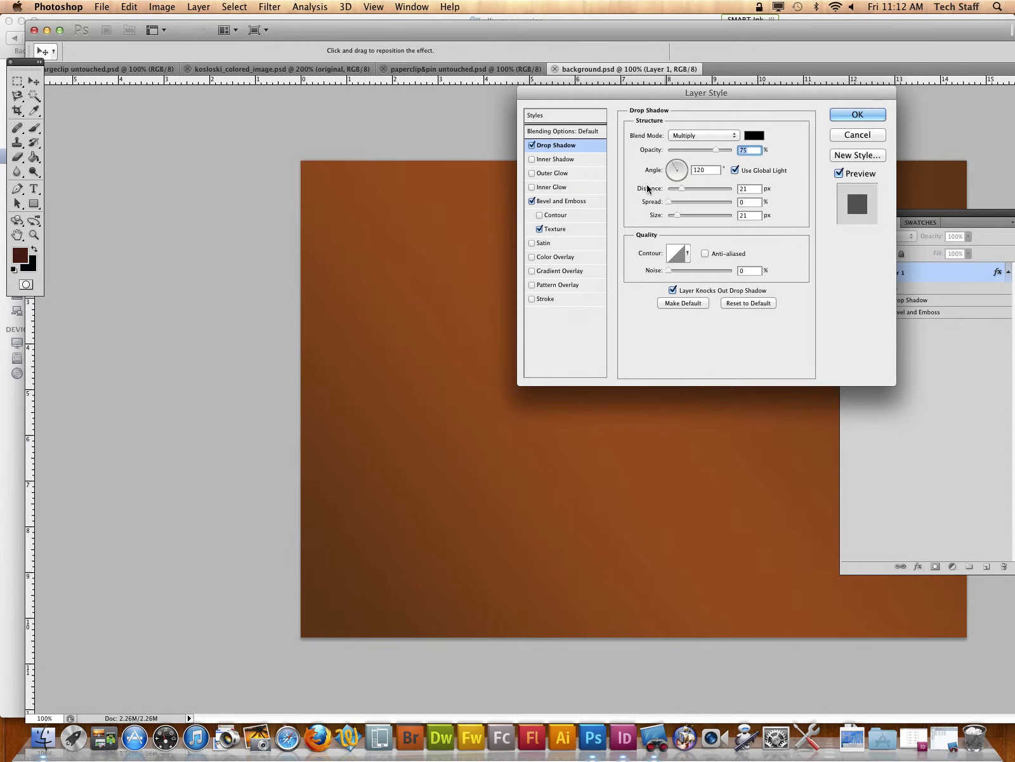
click(558, 201)
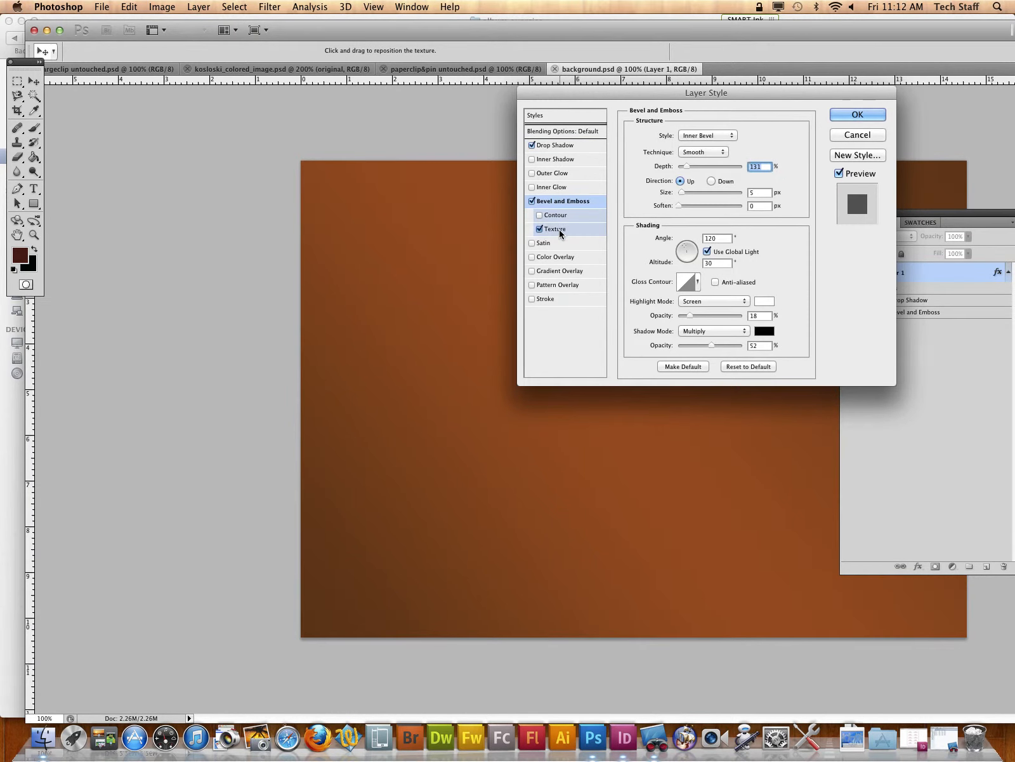
click(560, 229)
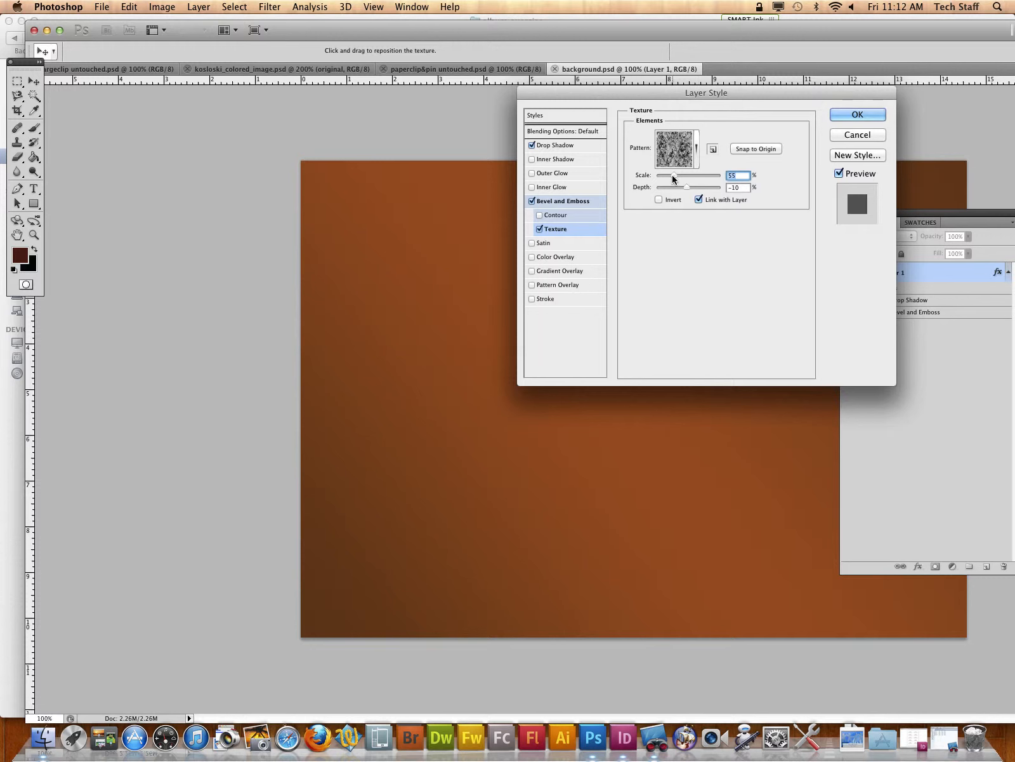
drag(672, 174, 706, 186)
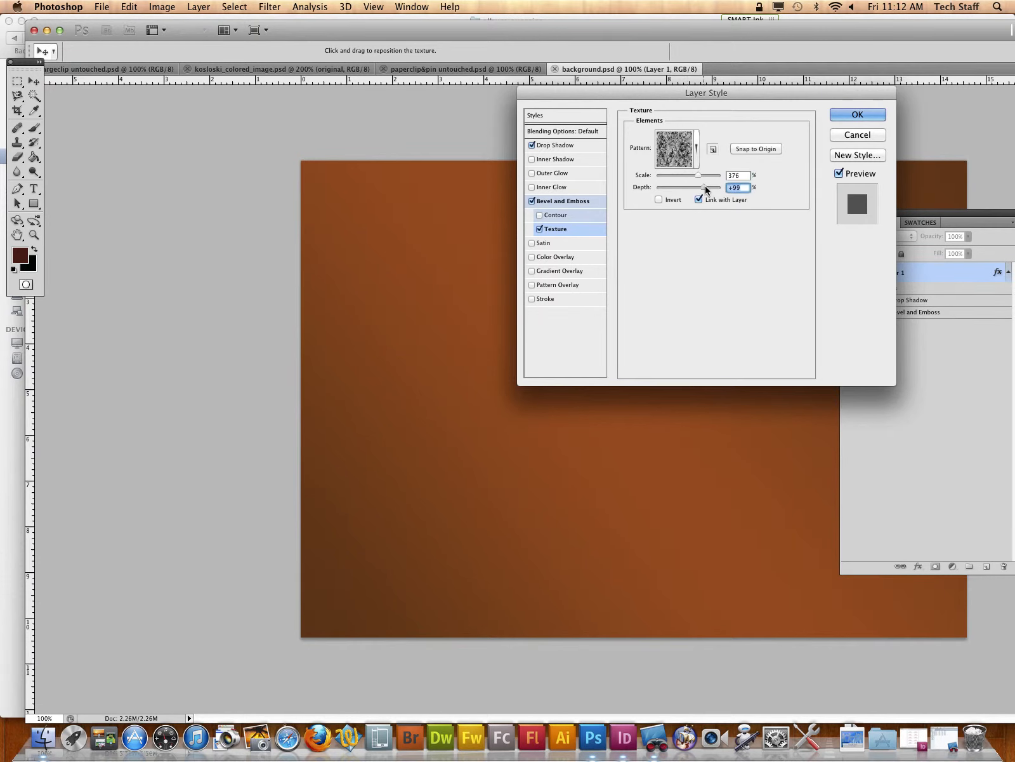
click(848, 117)
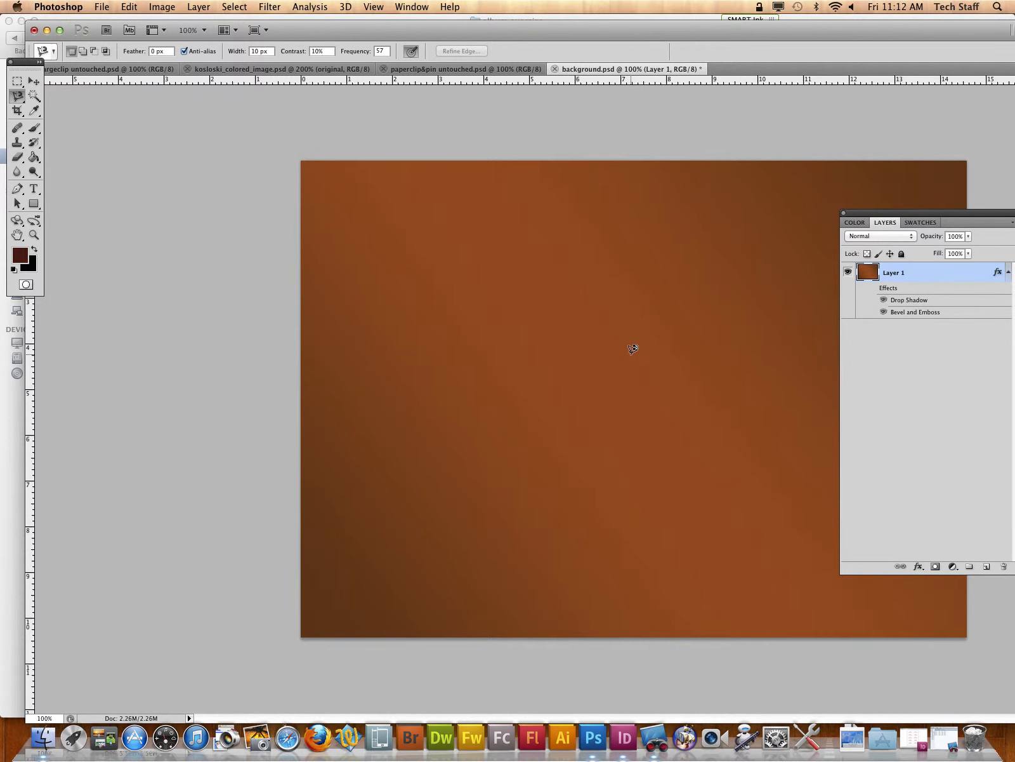
Step: Enable Contour under Layer 1's Bevel and Emboss, review its Texture and Drop Shadow settings, and apply the layer style
double_click(920, 314)
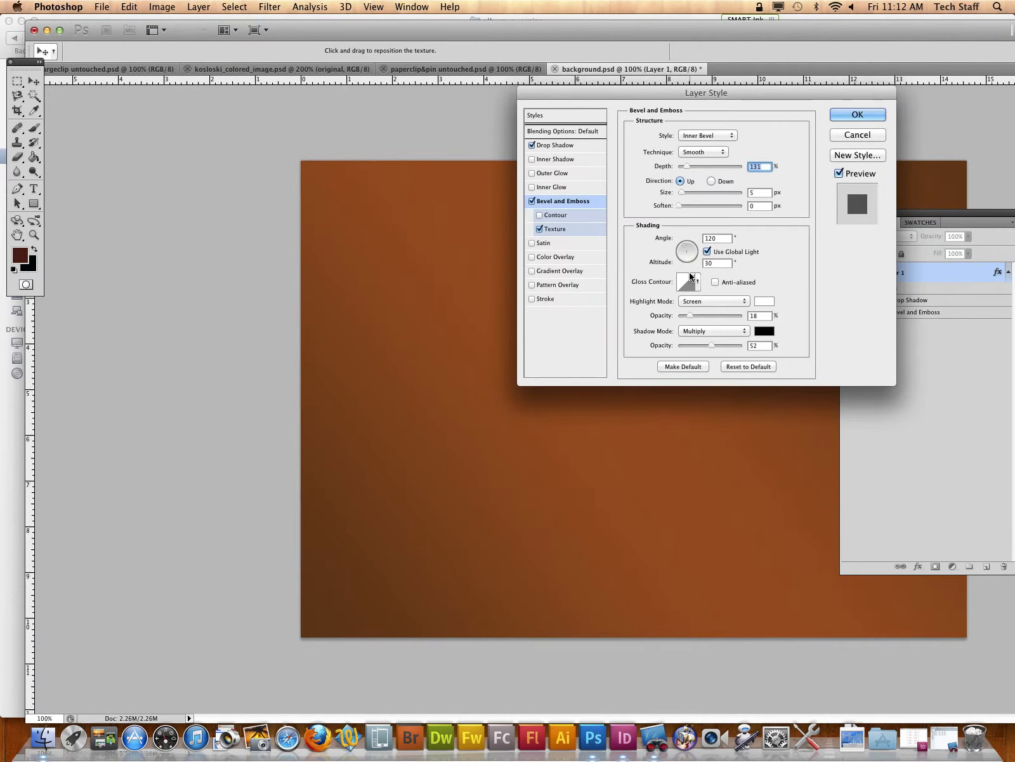
click(556, 230)
click(553, 215)
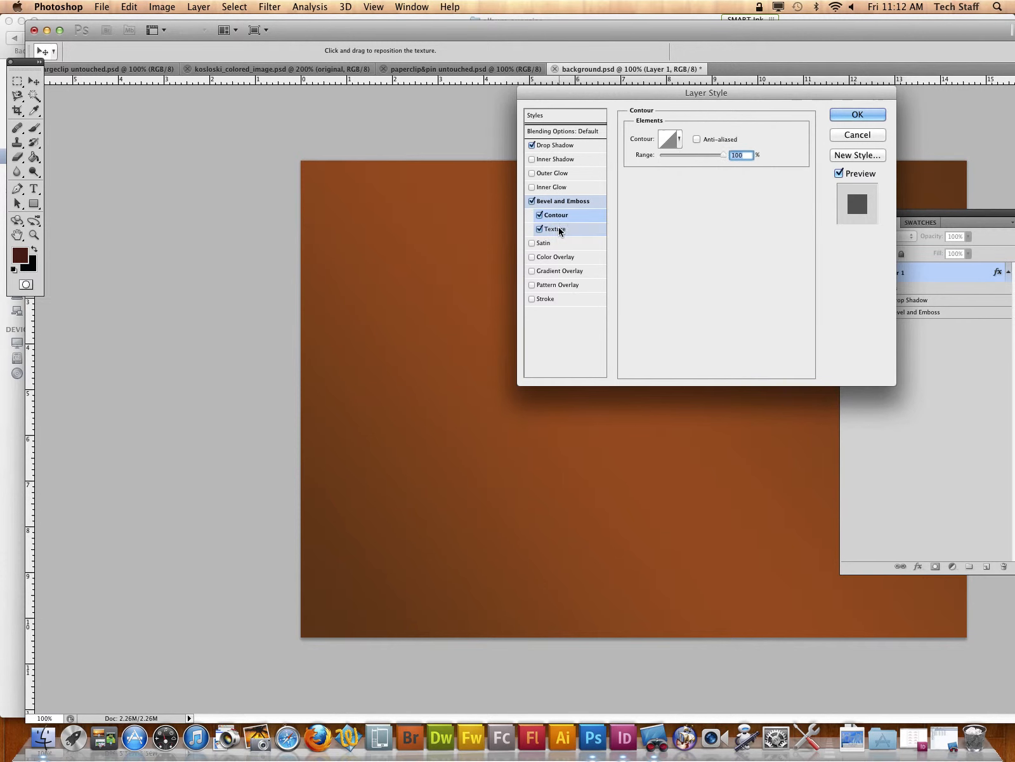
click(550, 229)
click(554, 146)
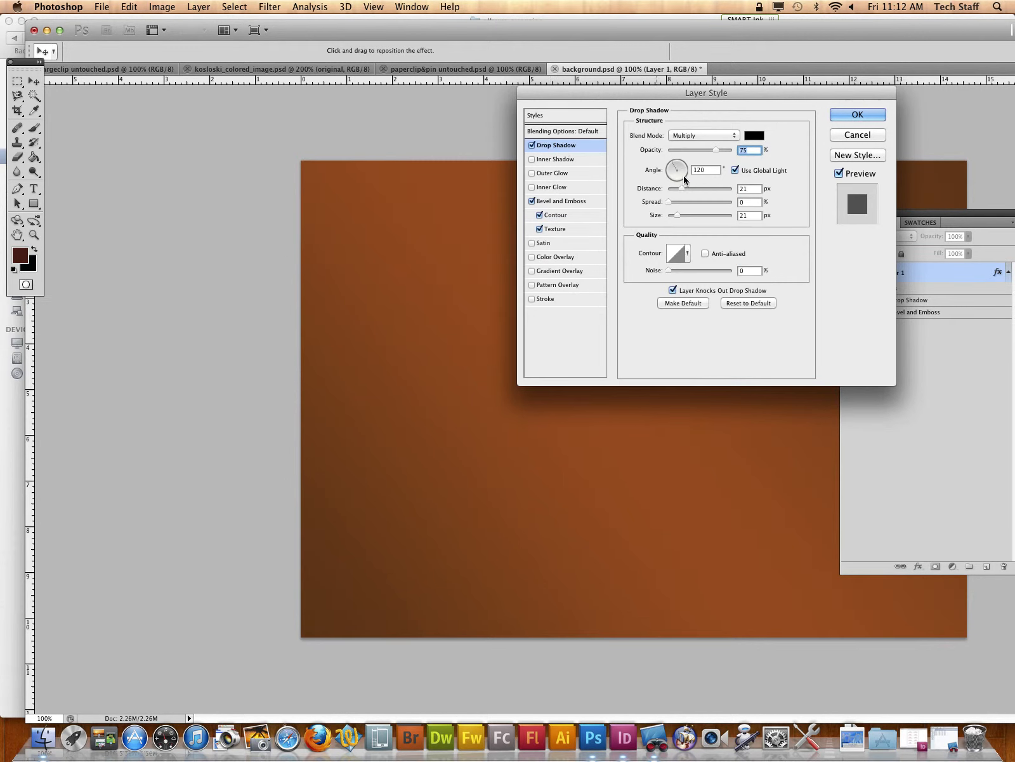
drag(673, 165, 704, 183)
click(683, 188)
click(849, 115)
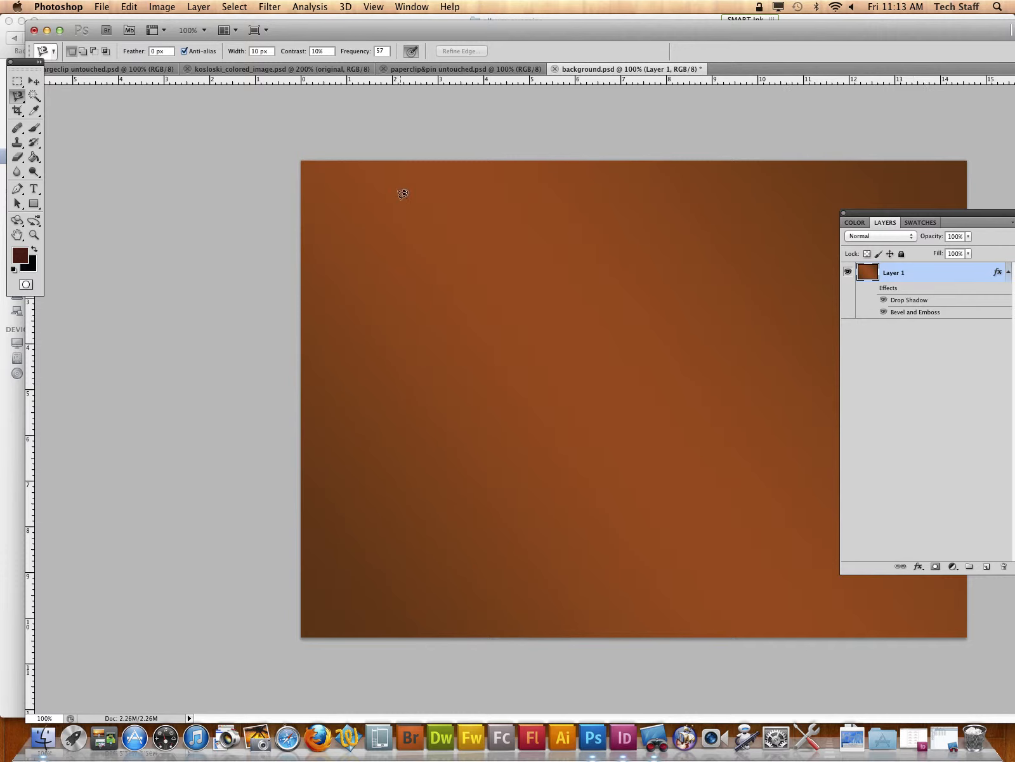
Step: Copy the entire colorized portrait and paste it into background.psd
click(34, 85)
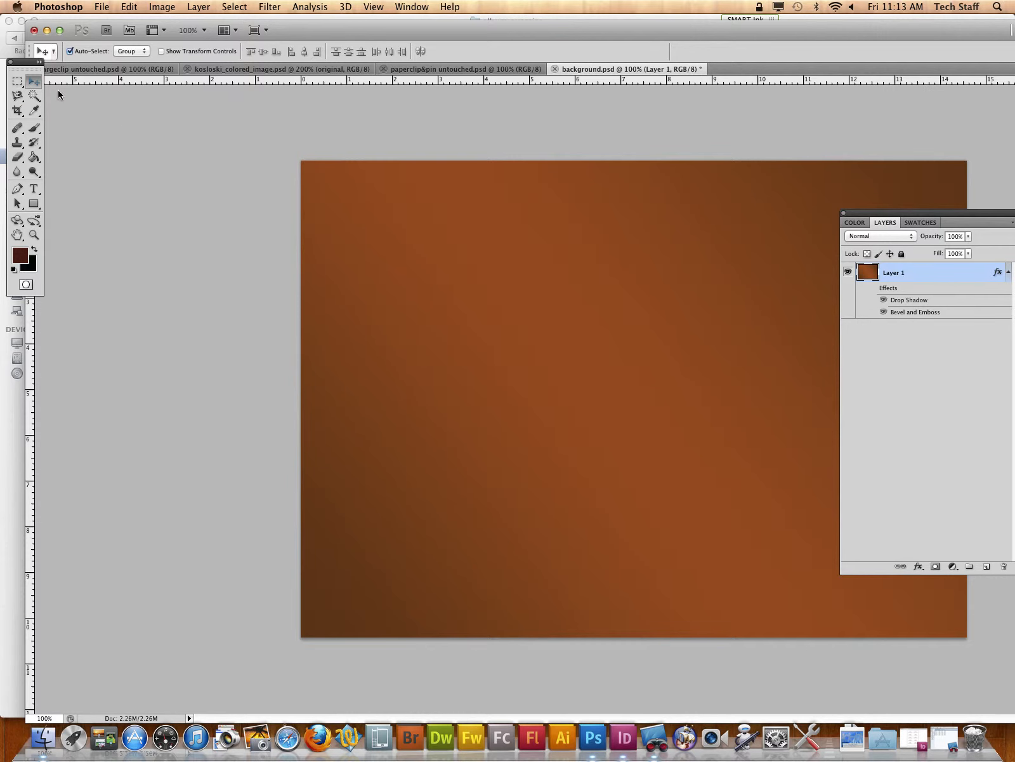
click(844, 214)
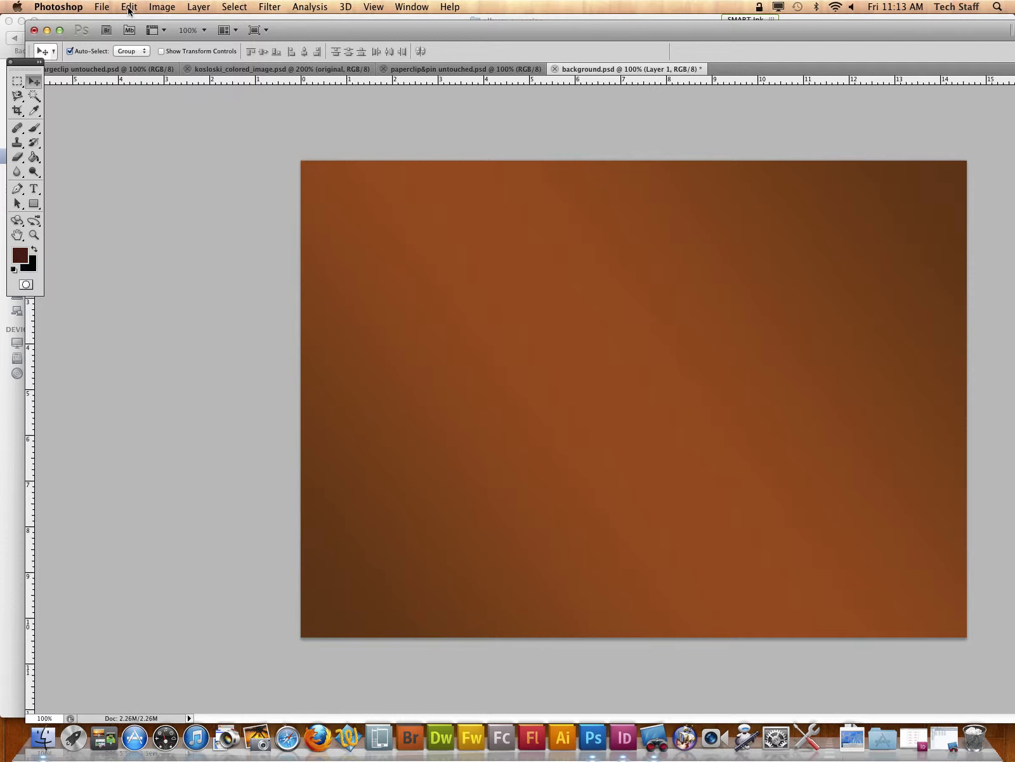
click(109, 69)
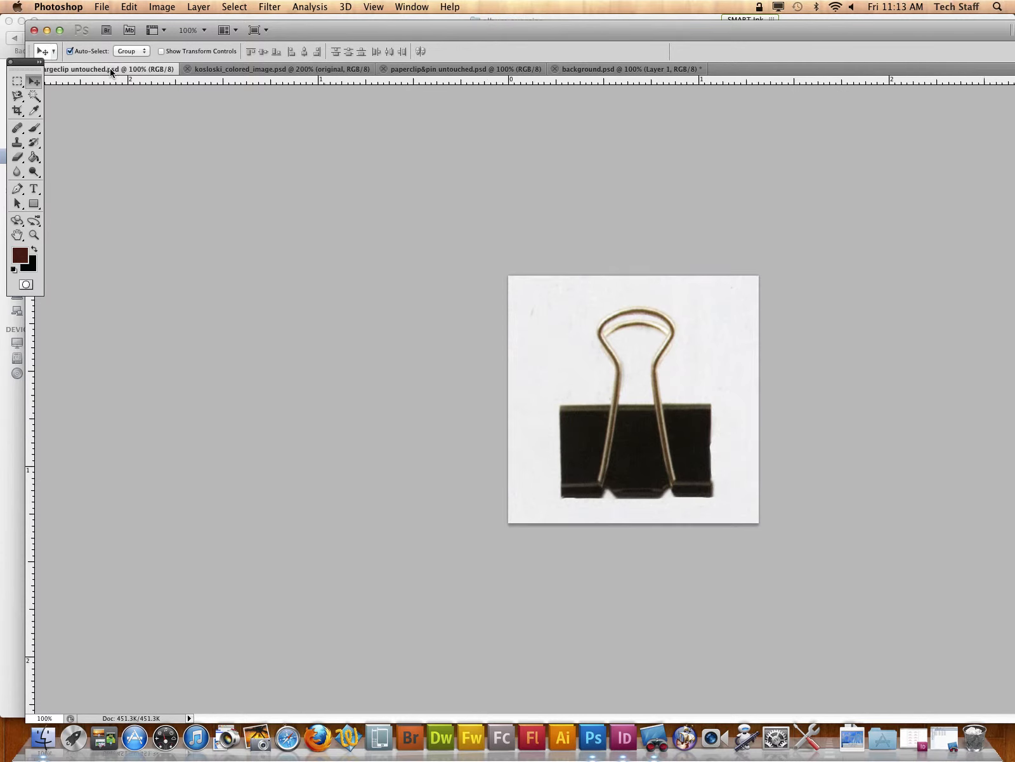
click(268, 70)
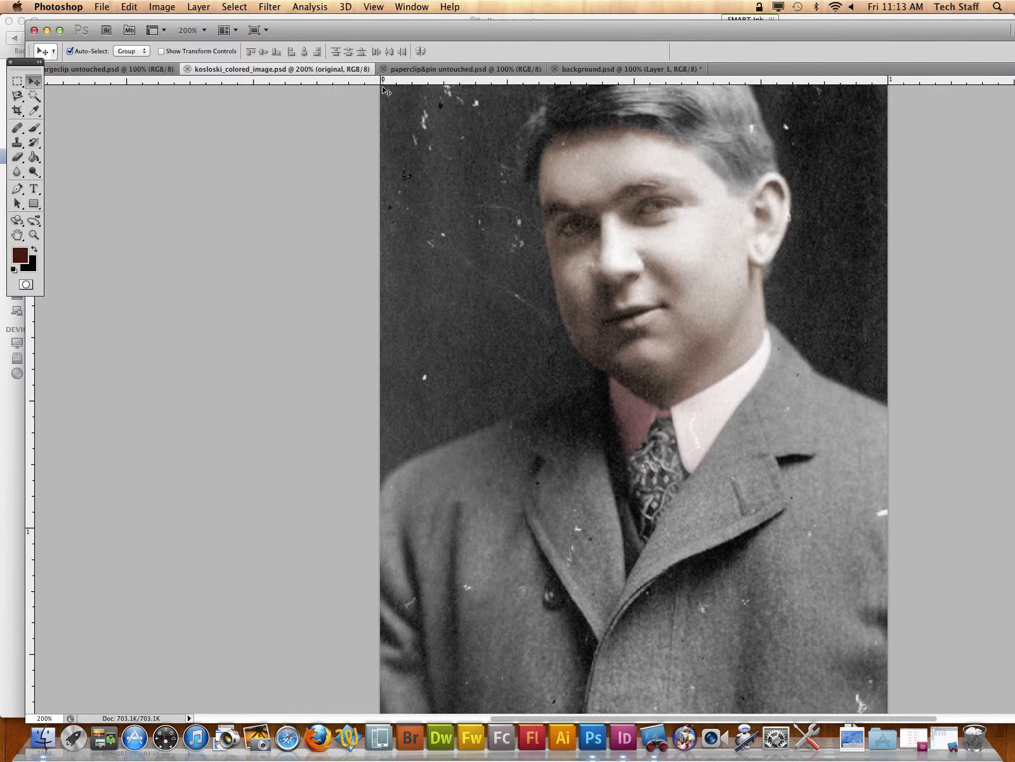
key(super+a)
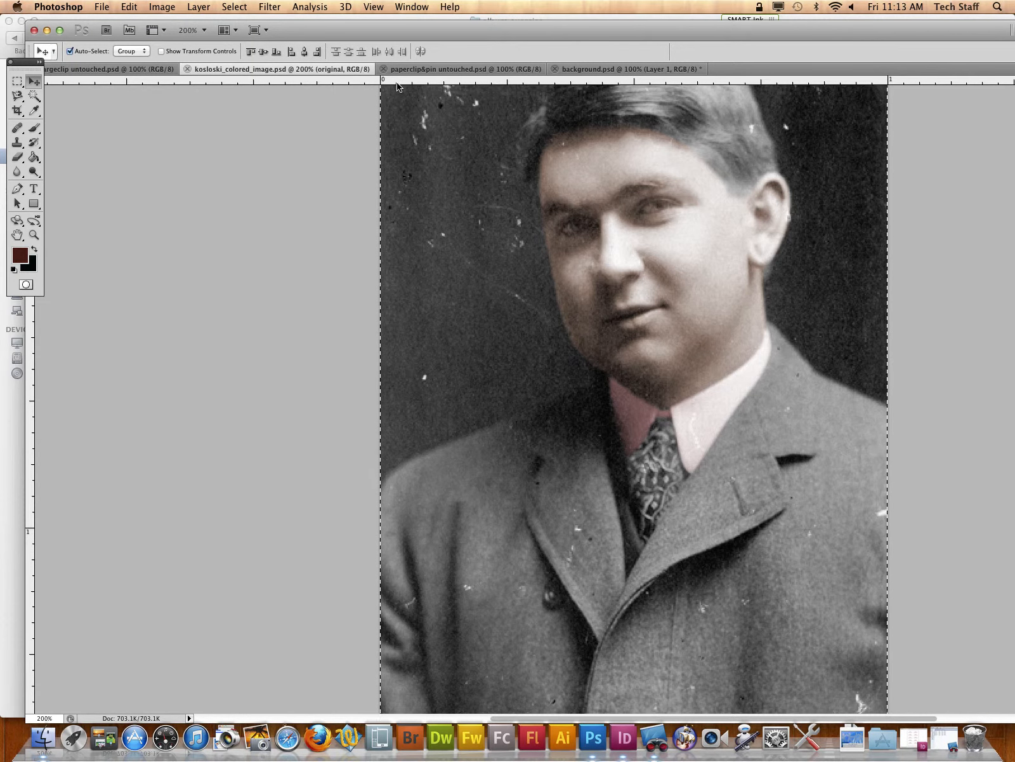
click(603, 69)
key(super+v)
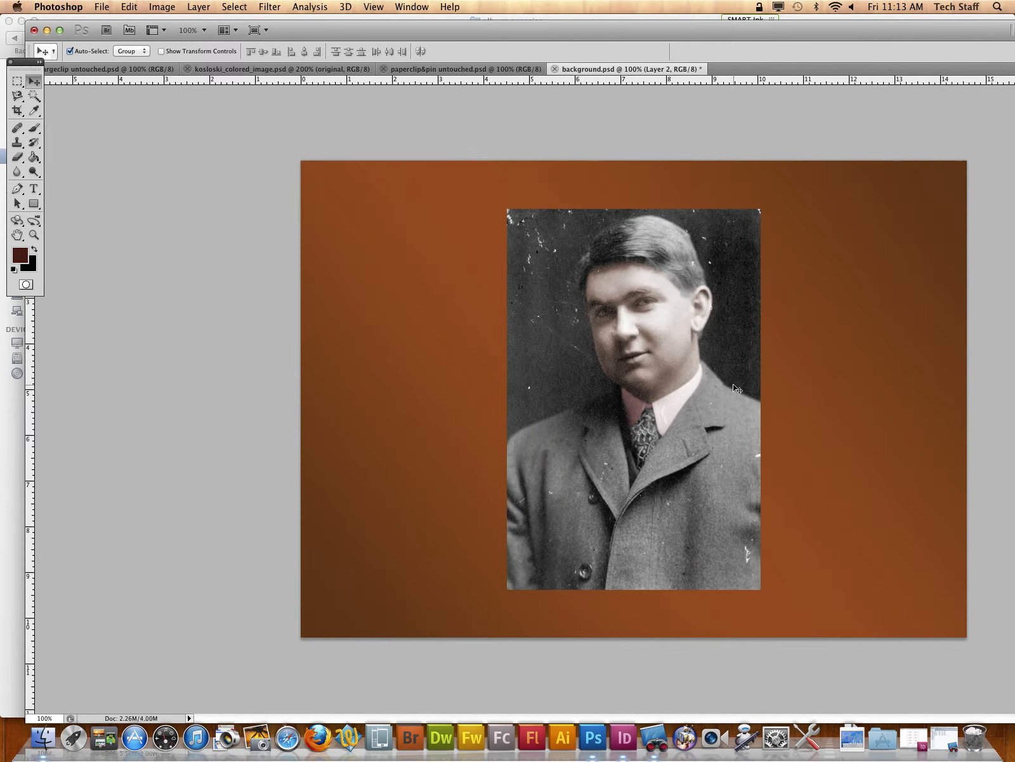
Step: Scale the pasted portrait proportionally to about 64.77% and place it near the right edge of the brown background
key(super+t)
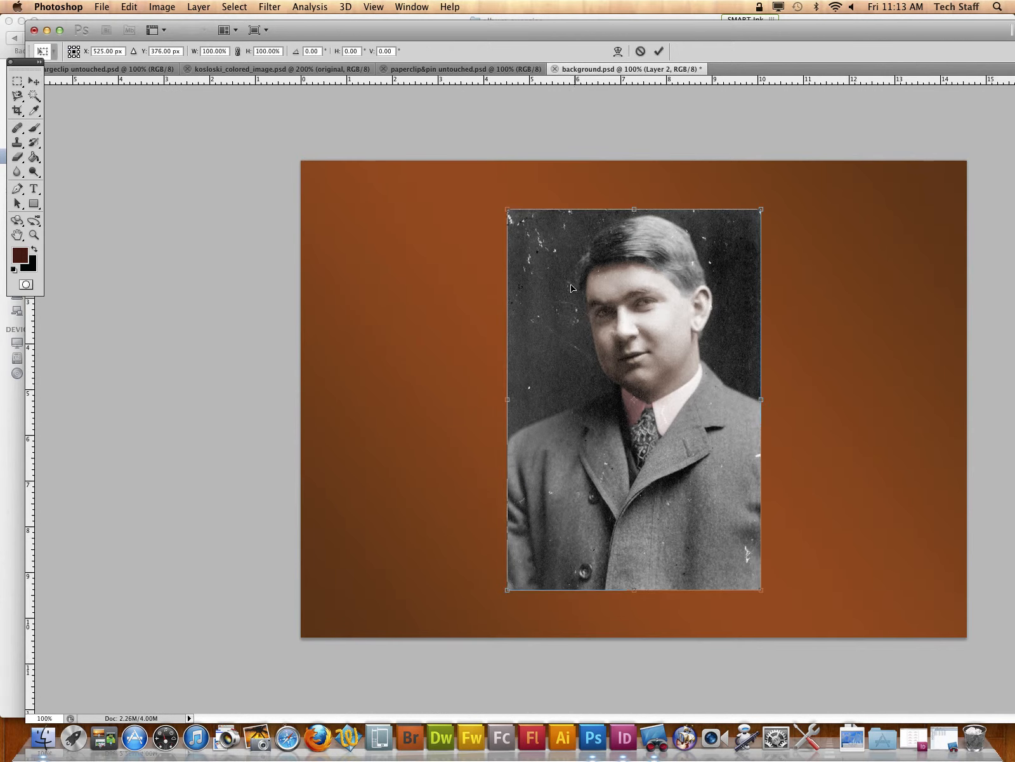
drag(509, 208, 597, 343)
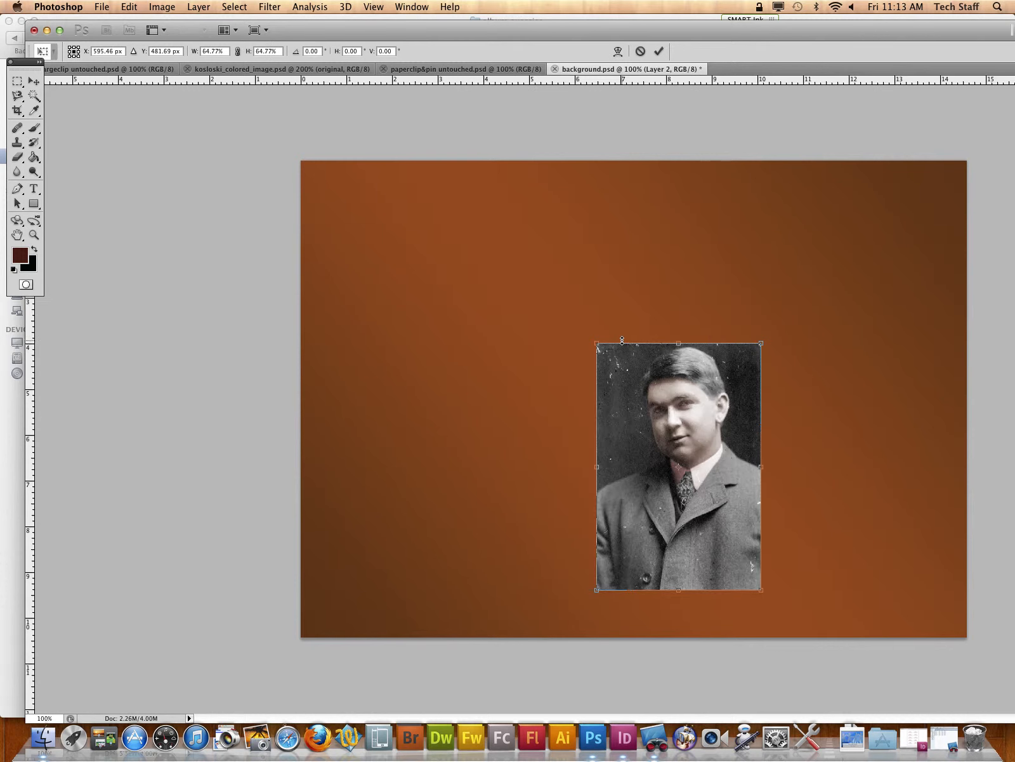
drag(717, 399, 829, 354)
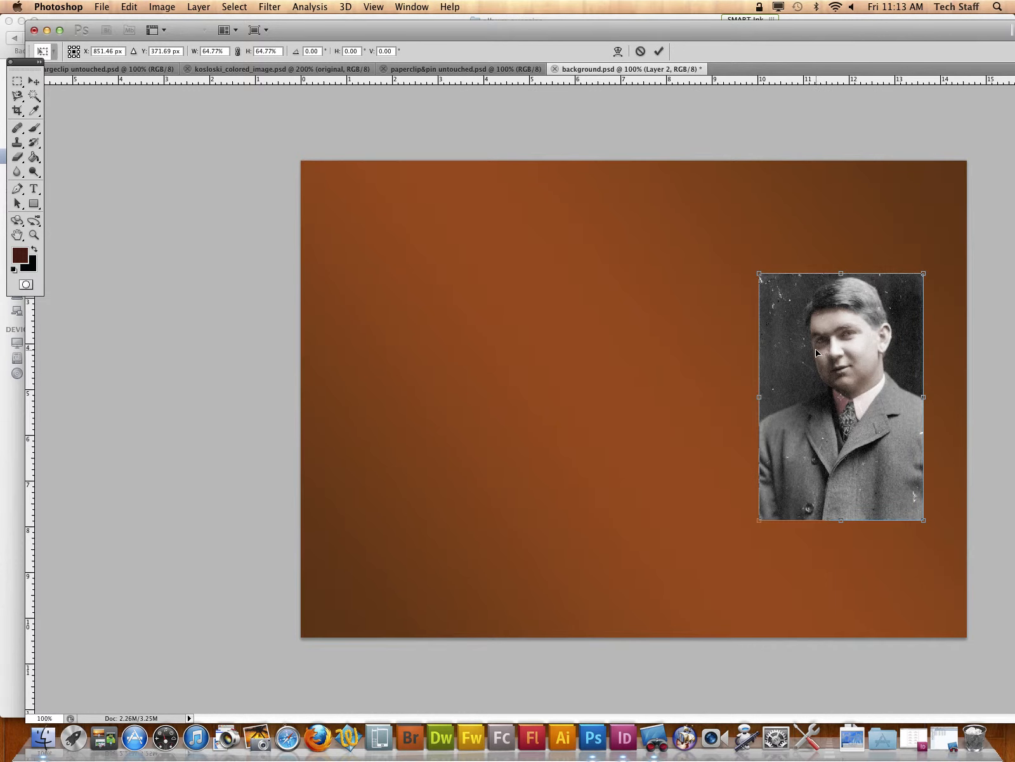
key(Return)
Step: Open the grayscale "touched" version of the portrait from the Desktop
click(102, 7)
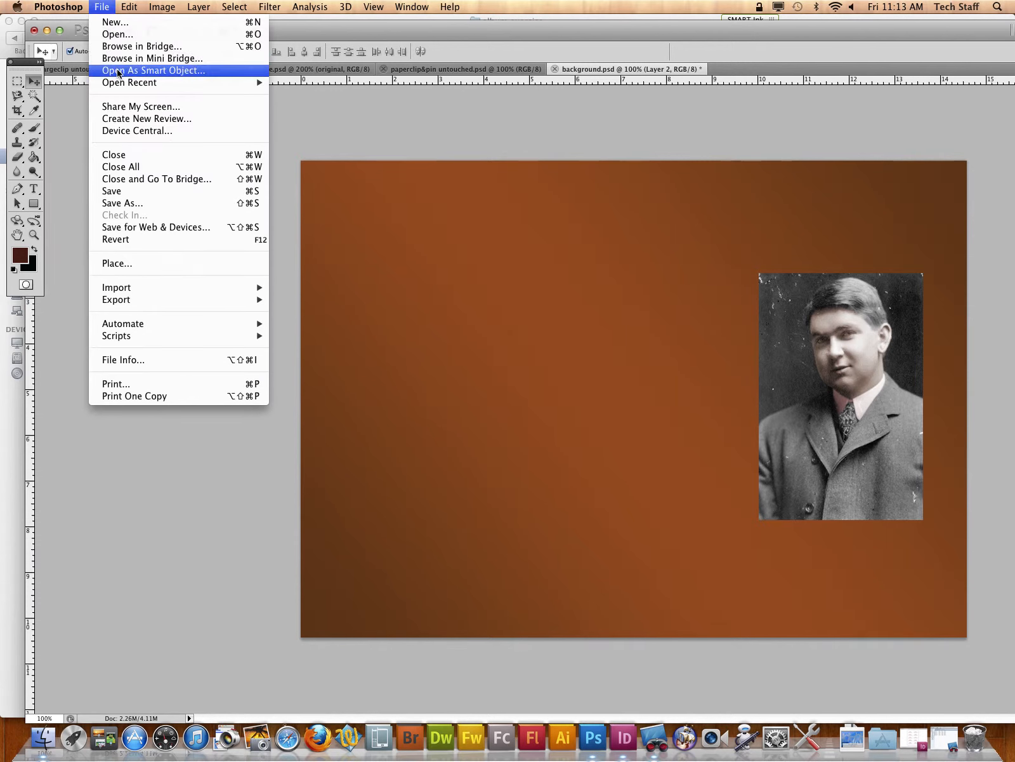
click(115, 31)
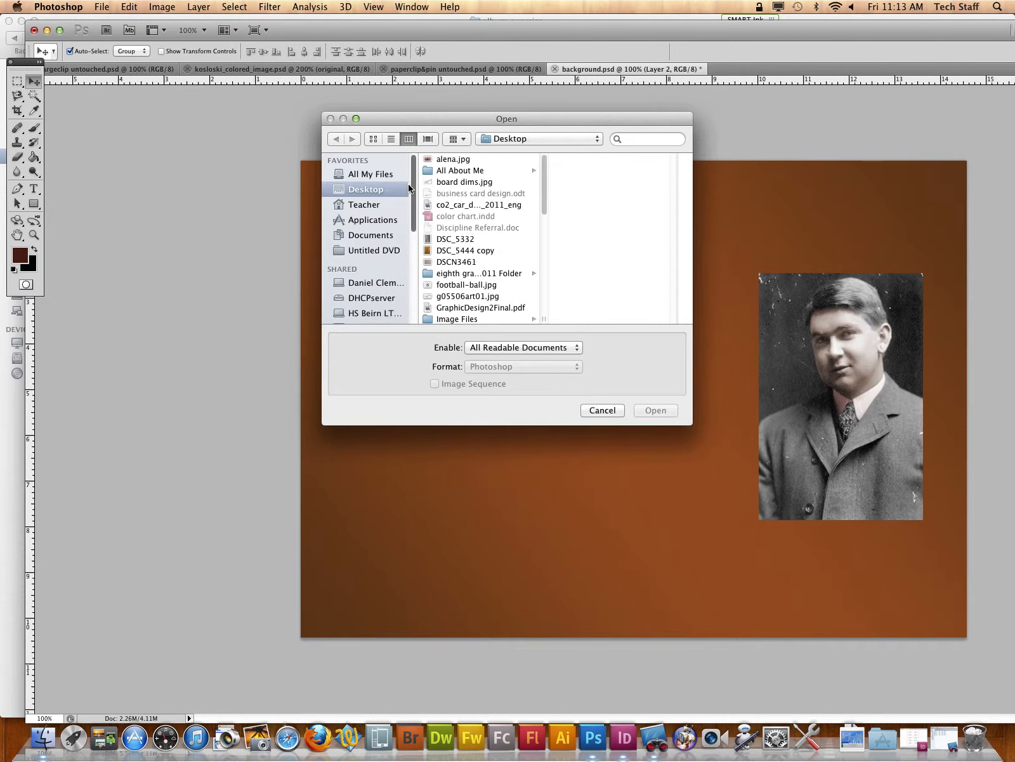
scroll(520, 251, down, 5)
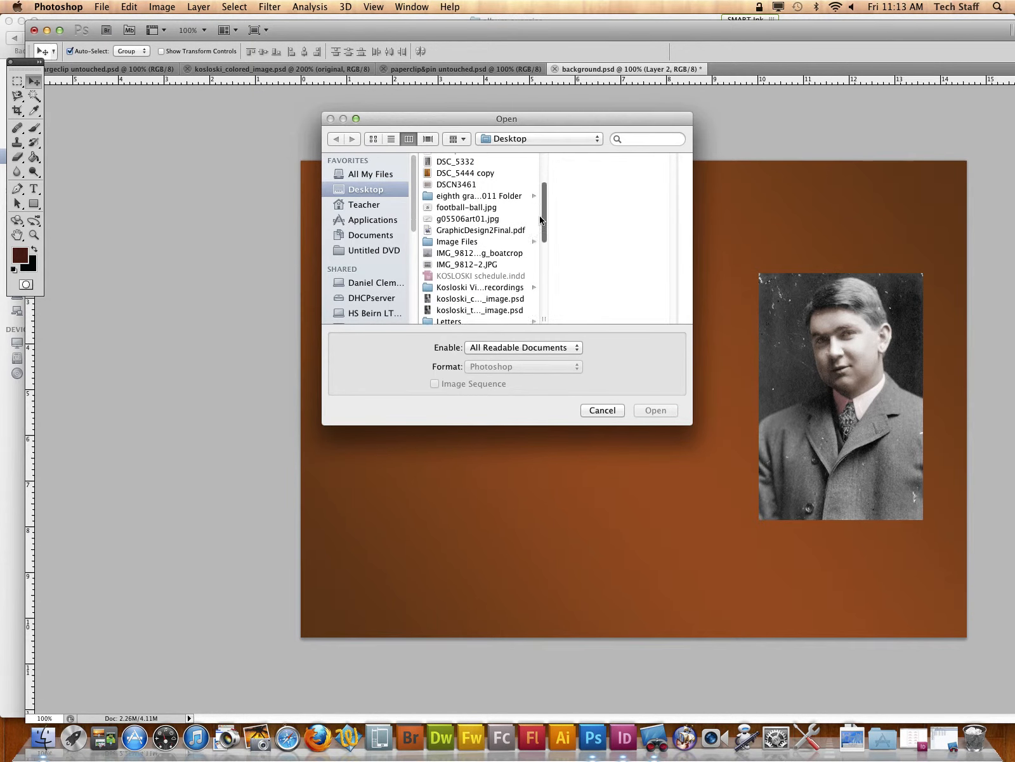
click(498, 273)
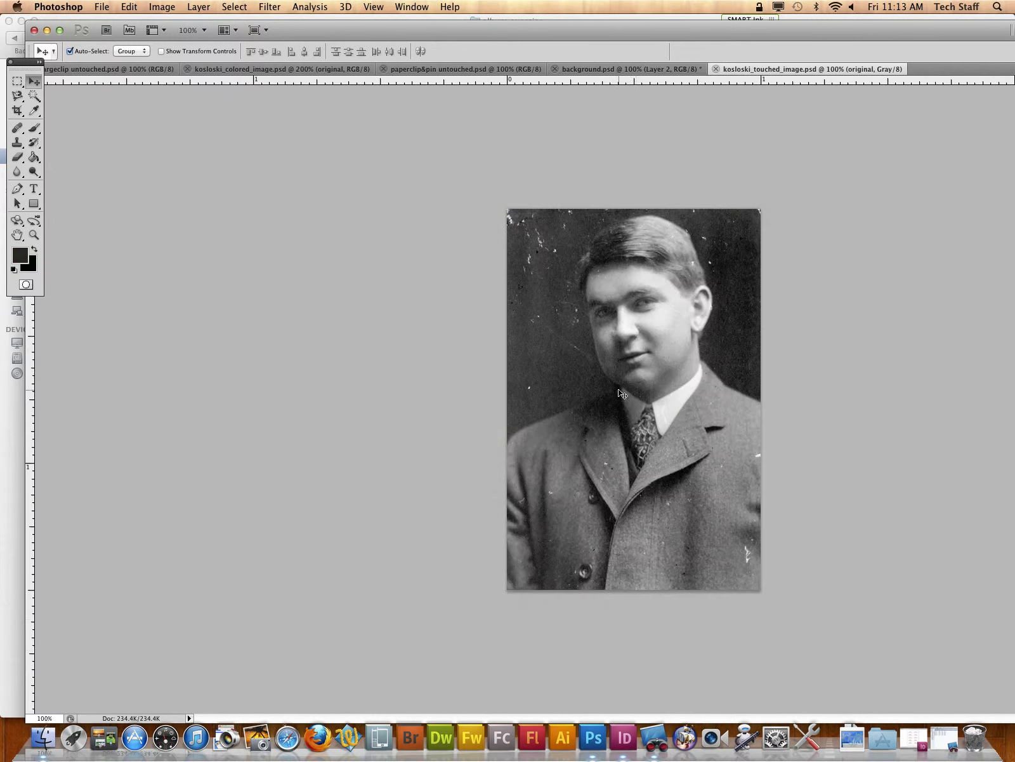
Step: Copy the entire grayscale portrait and paste it into background.psd
key(super+a)
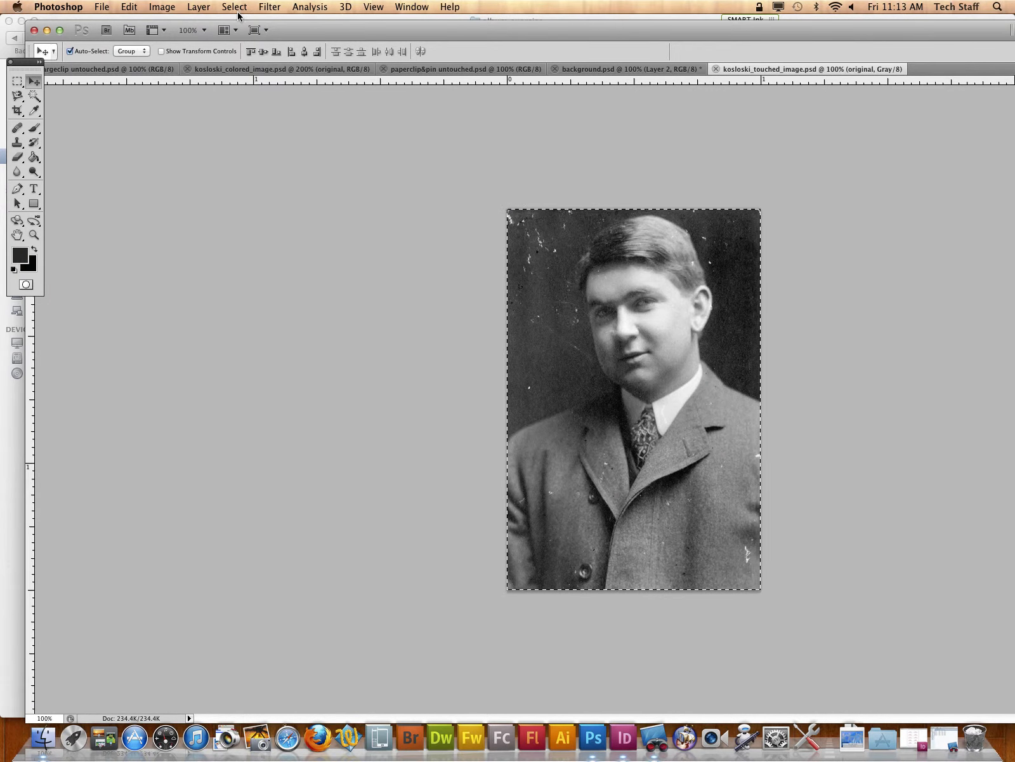
drag(645, 101, 646, 249)
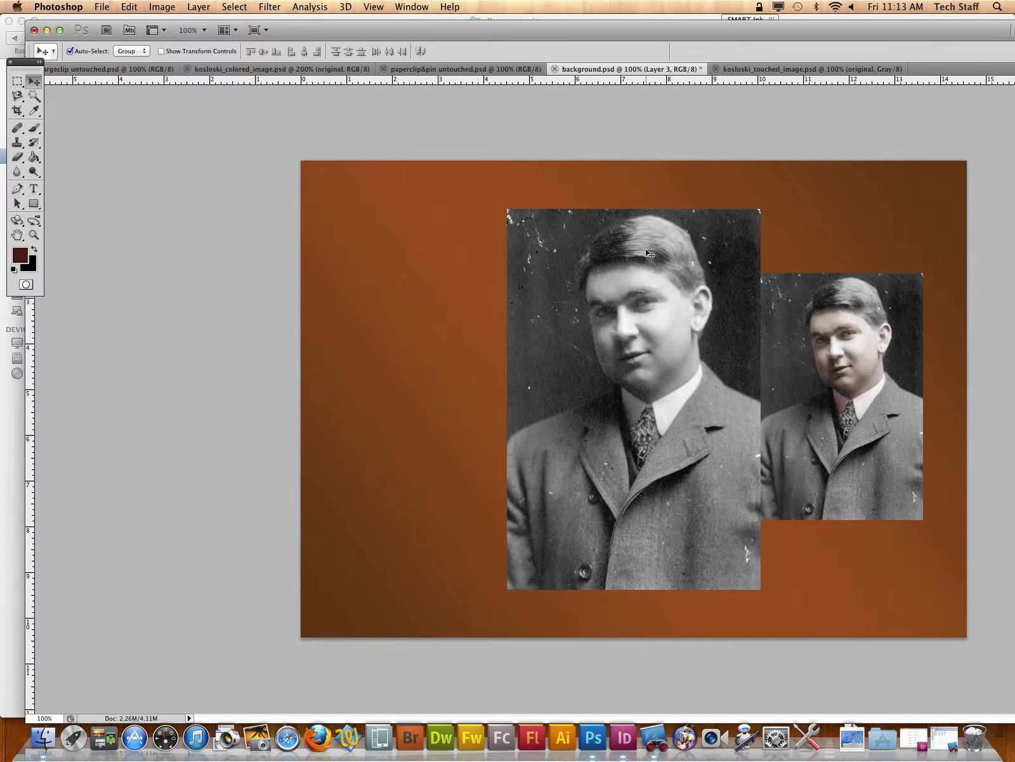
Step: Scale the grayscale portrait proportionally to the same size as the colorized portrait and place it level with it, a small gap to its left
key(super+t)
drag(508, 209, 589, 330)
drag(671, 393, 628, 347)
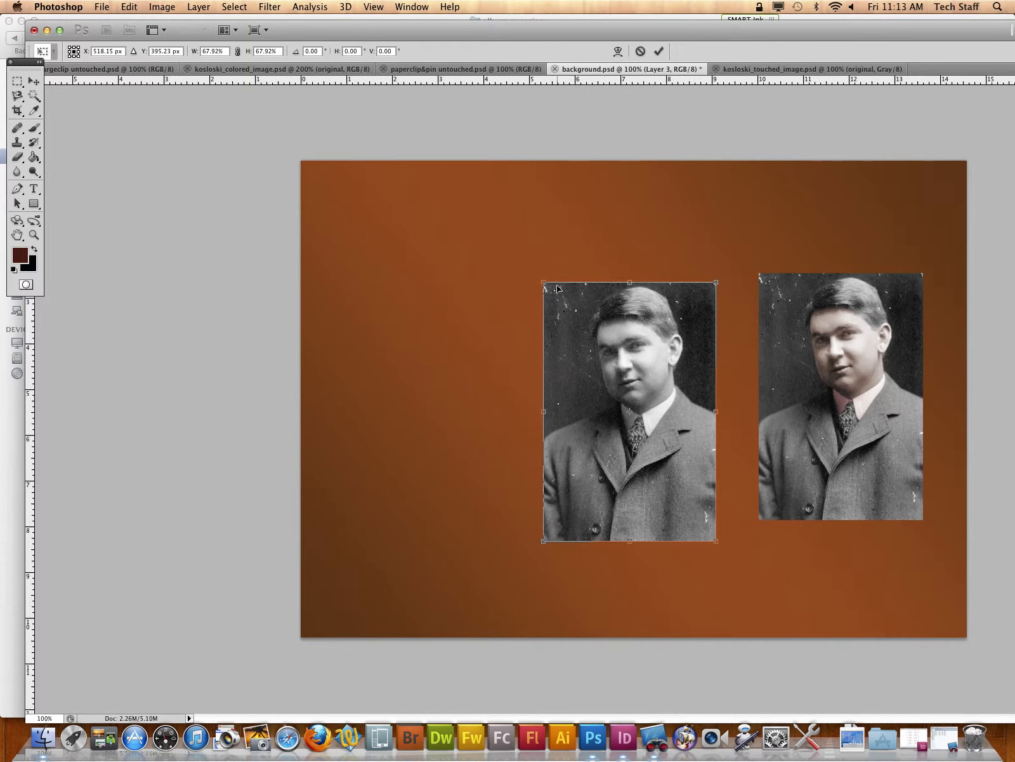
drag(545, 282, 569, 317)
drag(631, 383, 816, 338)
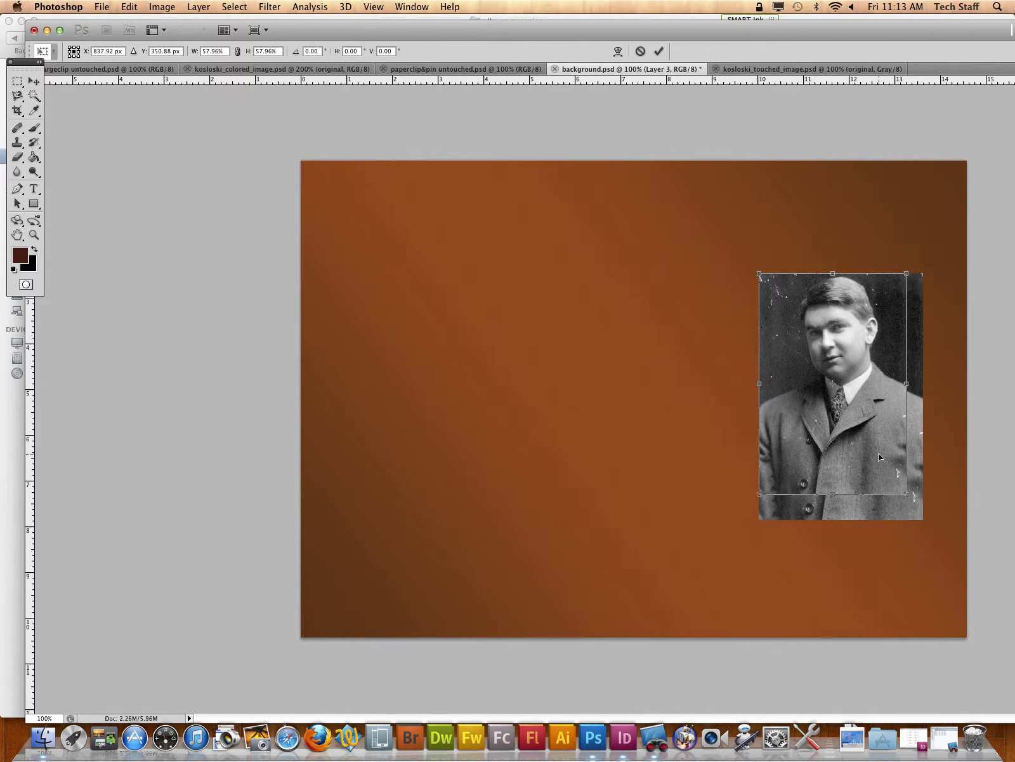
drag(907, 490, 924, 518)
drag(879, 449, 691, 441)
key(Return)
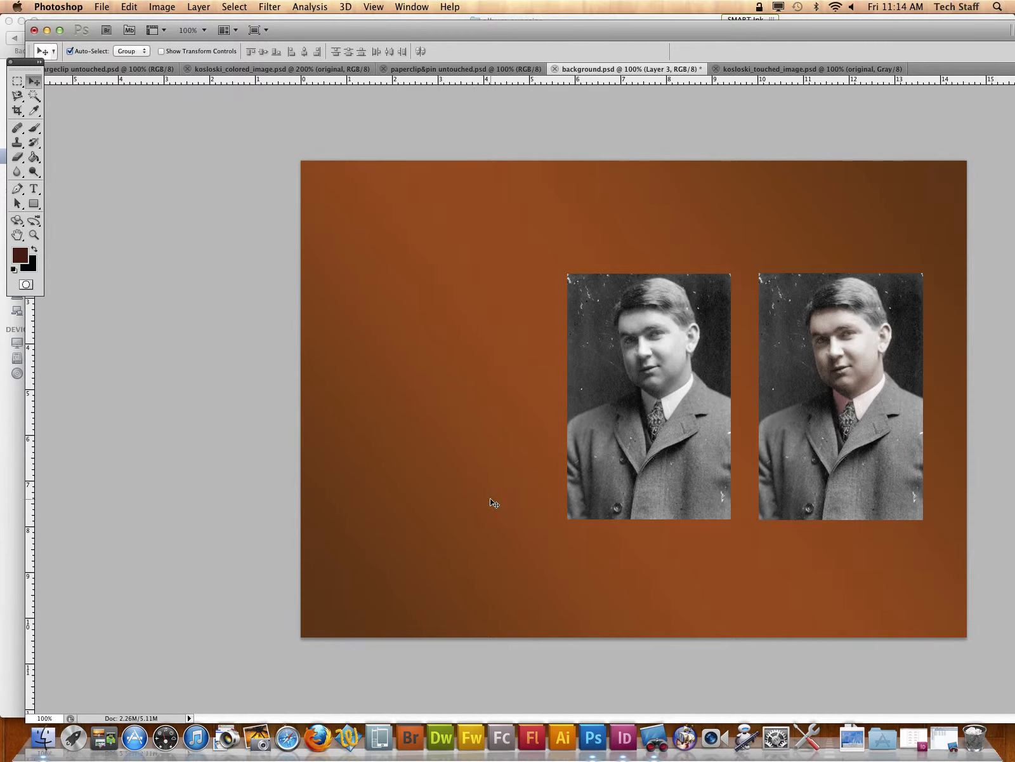
Step: Select the whole binder clip, including its wire handle, in the large clip image with the Quick Selection tool
click(218, 70)
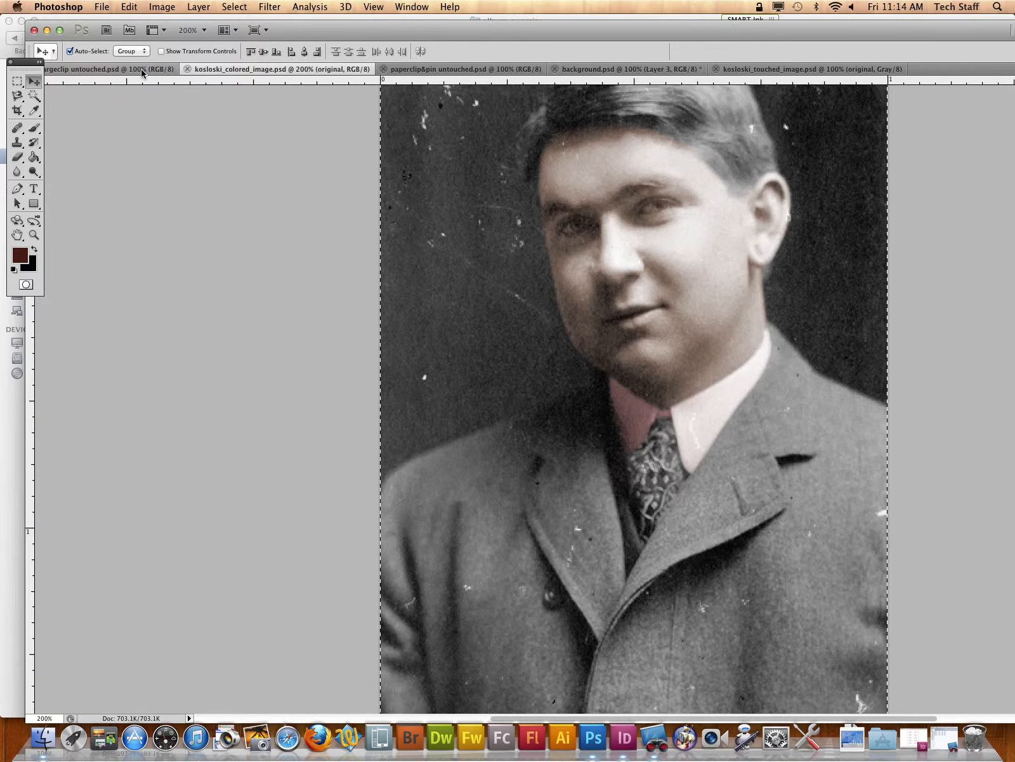
click(142, 70)
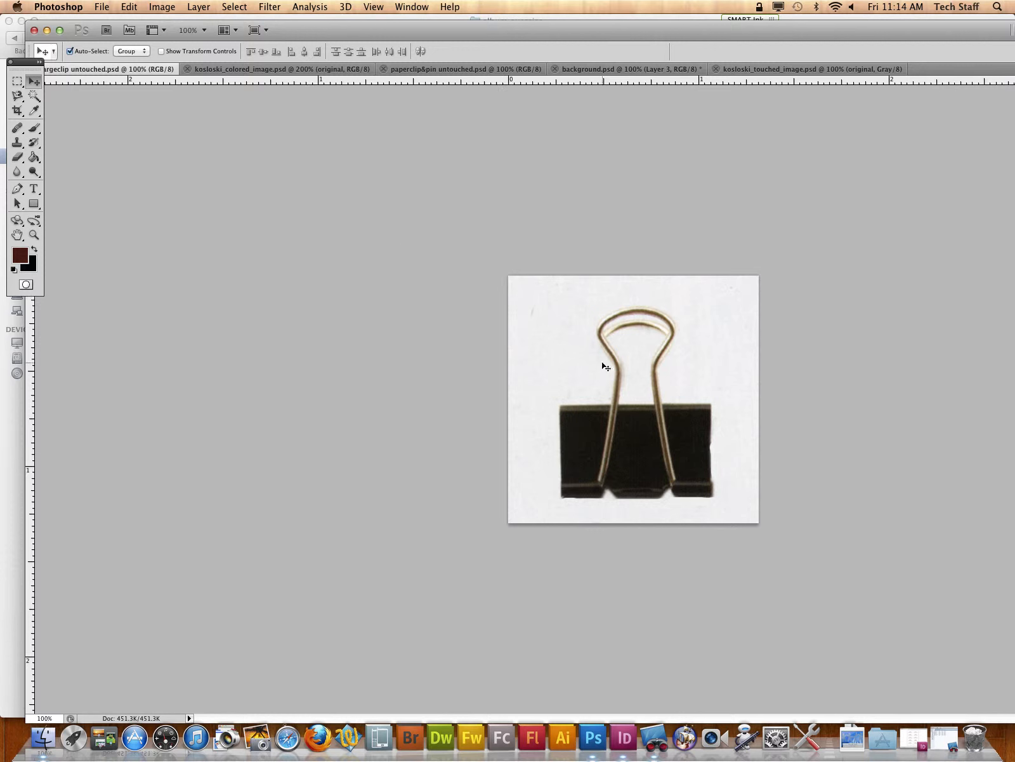
click(19, 111)
click(18, 98)
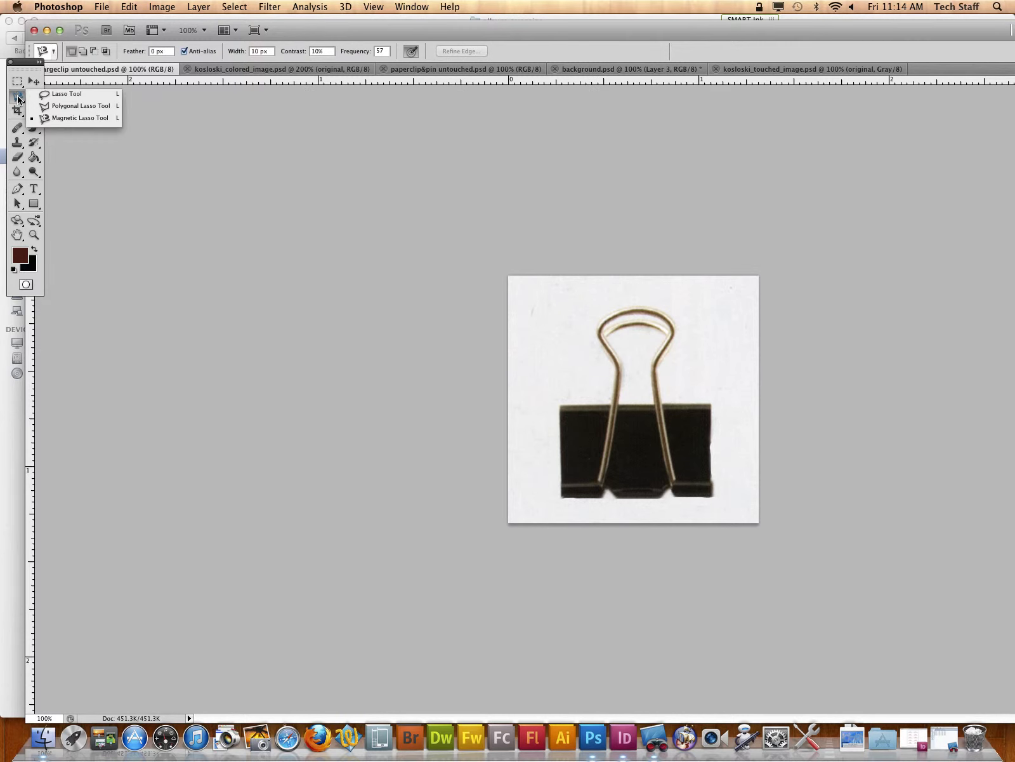
click(17, 112)
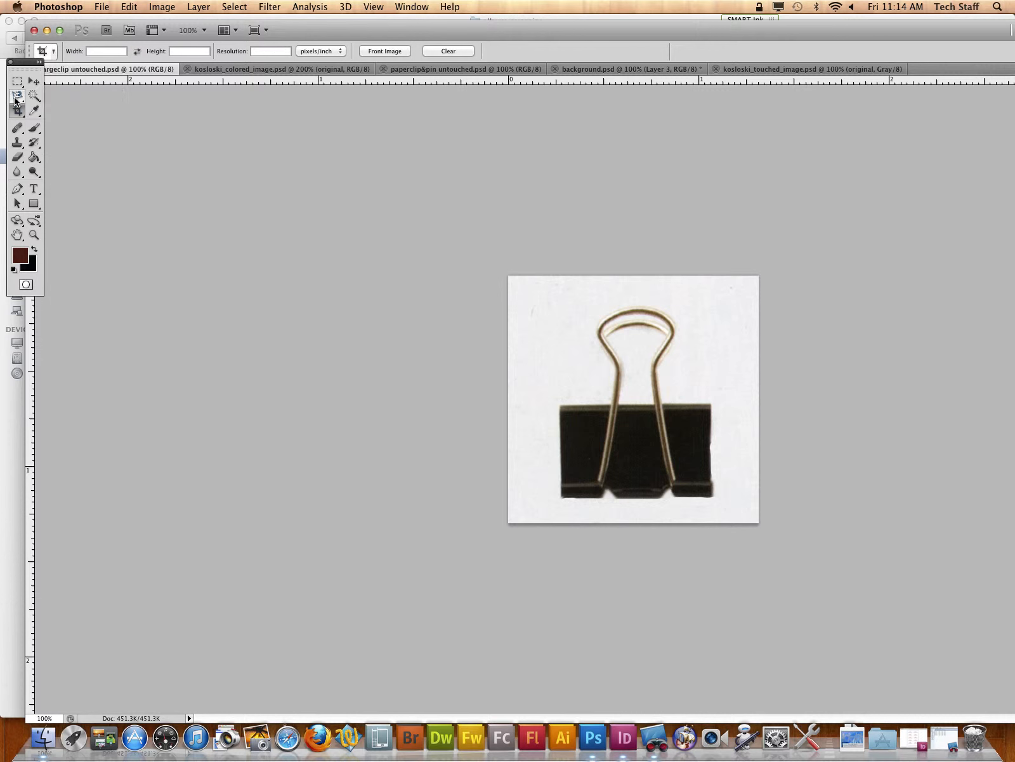
click(31, 97)
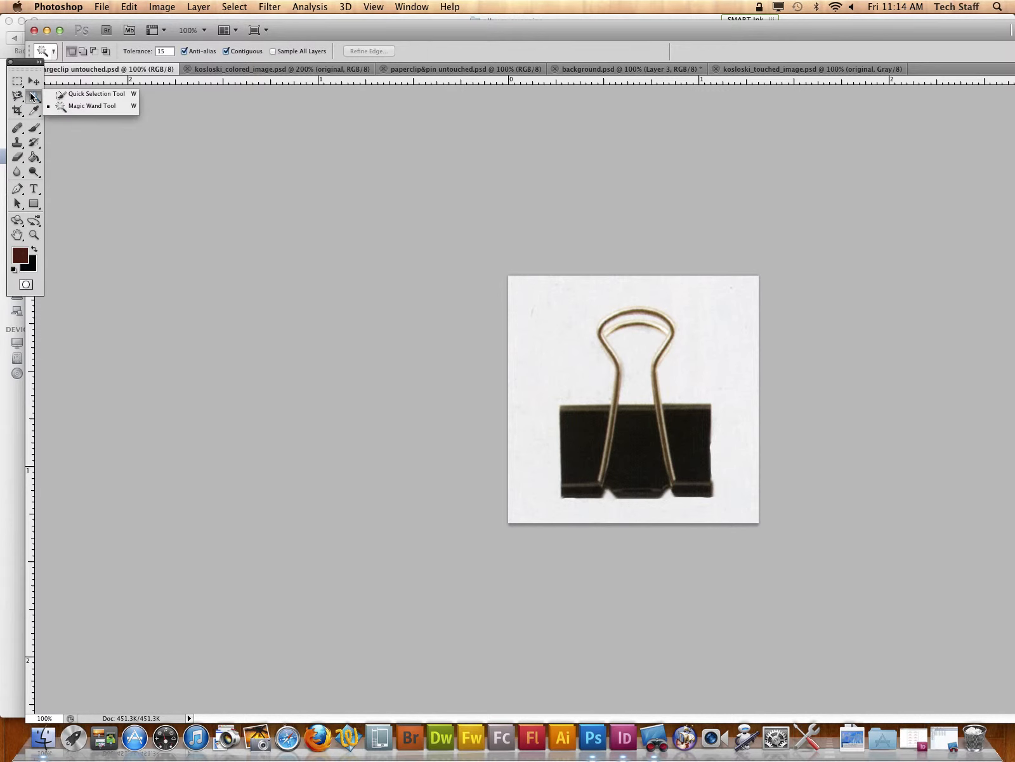
click(89, 94)
mouse_move(646, 442)
mouse_down()
mouse_move(620, 450)
mouse_move(591, 435)
mouse_up()
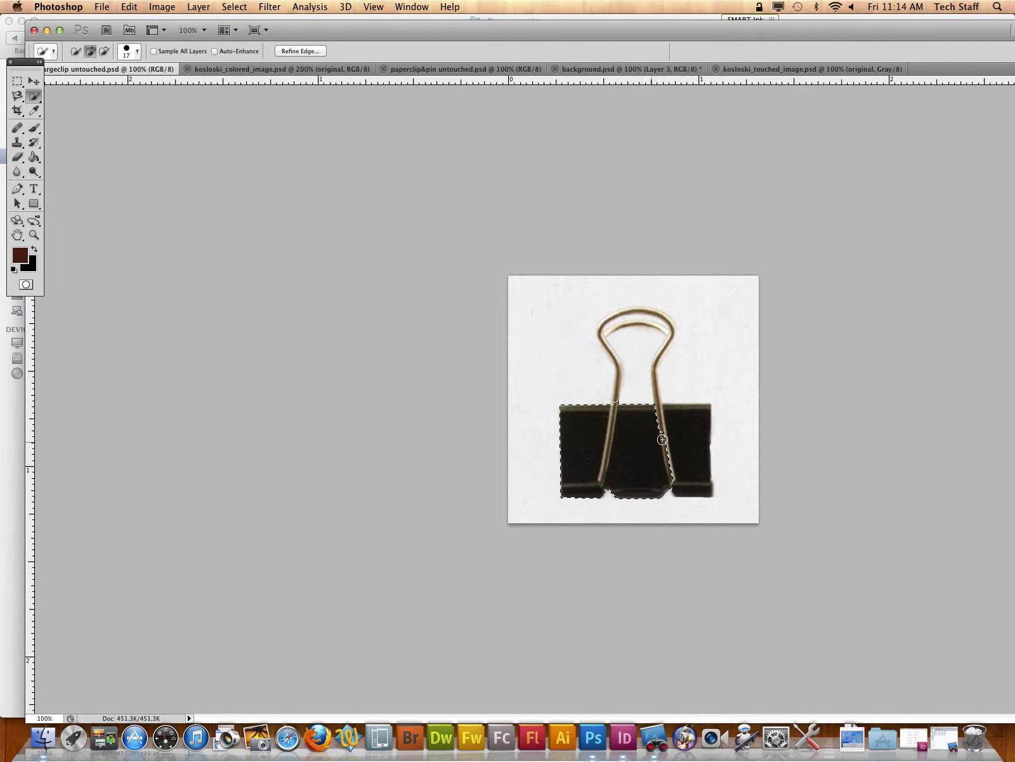
mouse_move(663, 439)
mouse_down()
mouse_move(655, 380)
mouse_move(665, 352)
mouse_move(662, 361)
mouse_move(612, 336)
mouse_up()
Step: Paste a copy of the selected binder clip into background.psd
click(781, 70)
click(650, 70)
key(super+v)
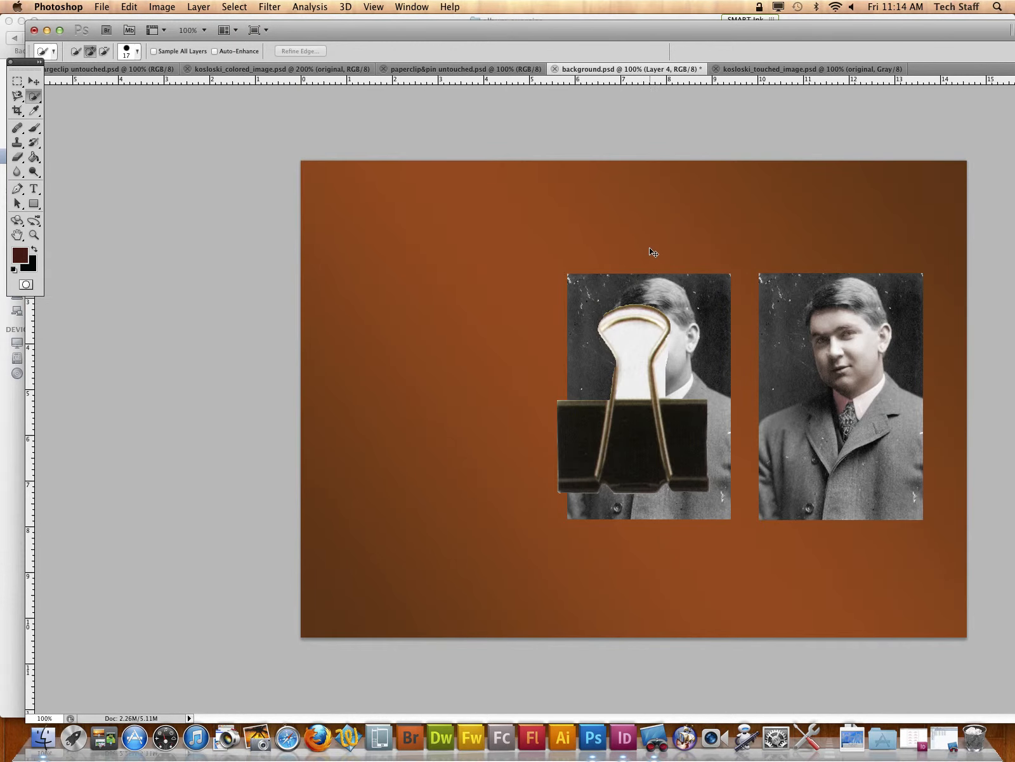
Step: Shrink the binder clip proportionally and place it over the top-left corner of the grayscale portrait
key(super+t)
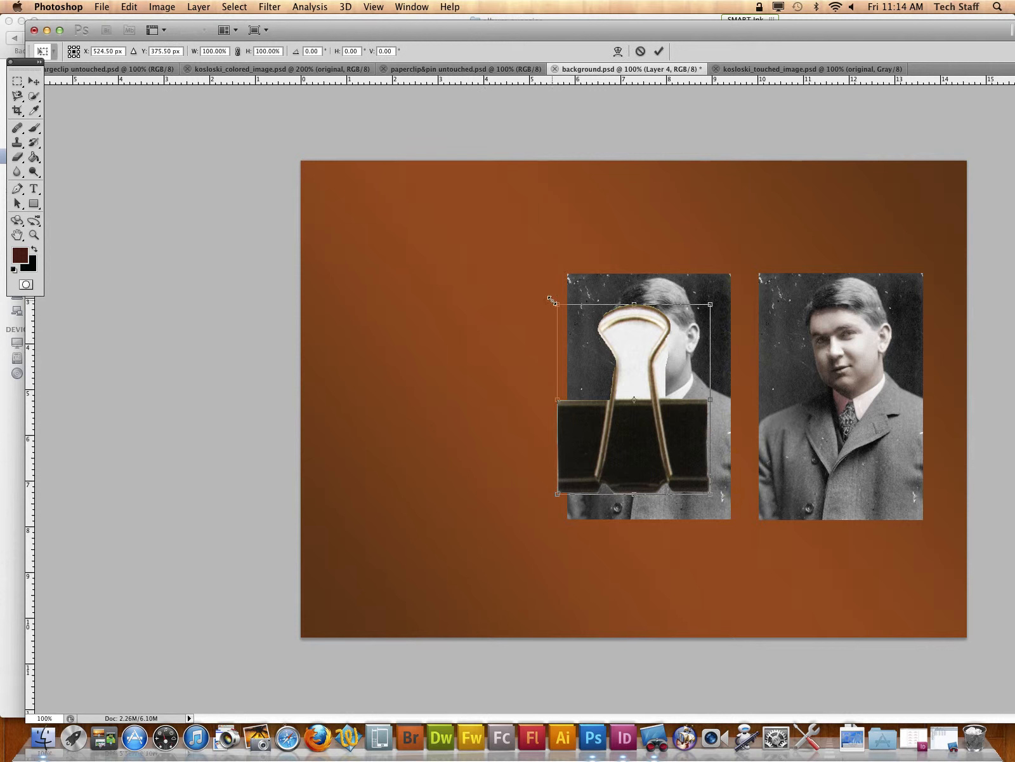
drag(552, 300, 619, 381)
drag(699, 461, 655, 253)
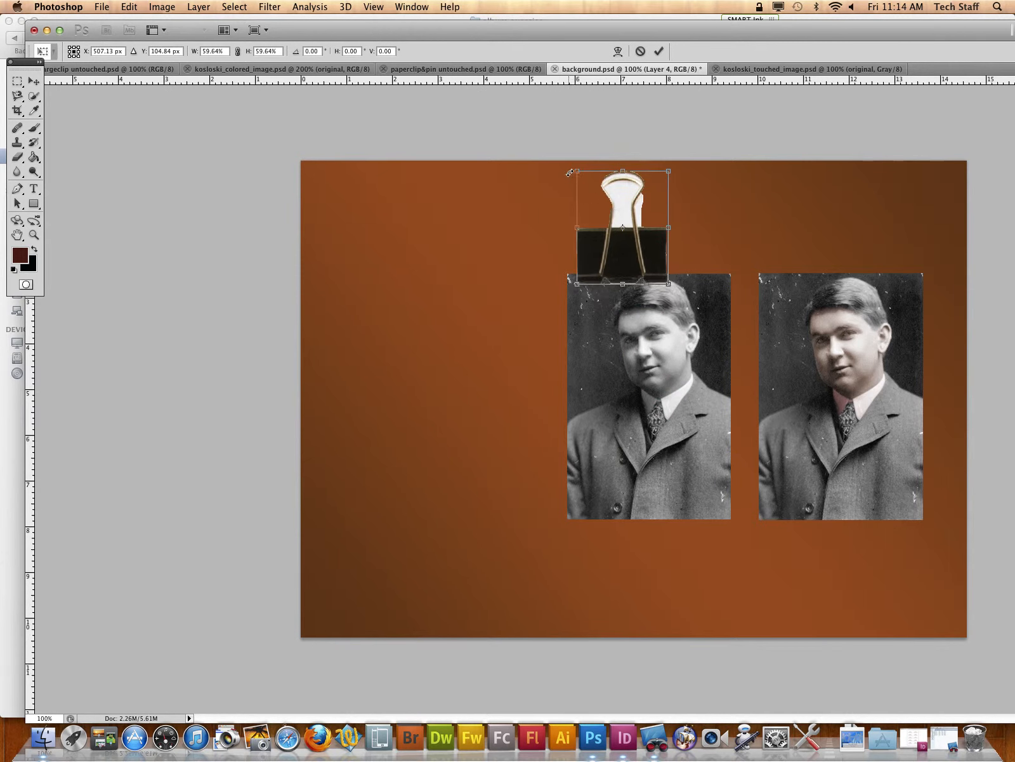
drag(570, 172, 608, 211)
drag(657, 266, 614, 264)
key(Return)
Step: Select the white area inside the clip's wire handle with the Magic Wand tool and delete it
key(w)
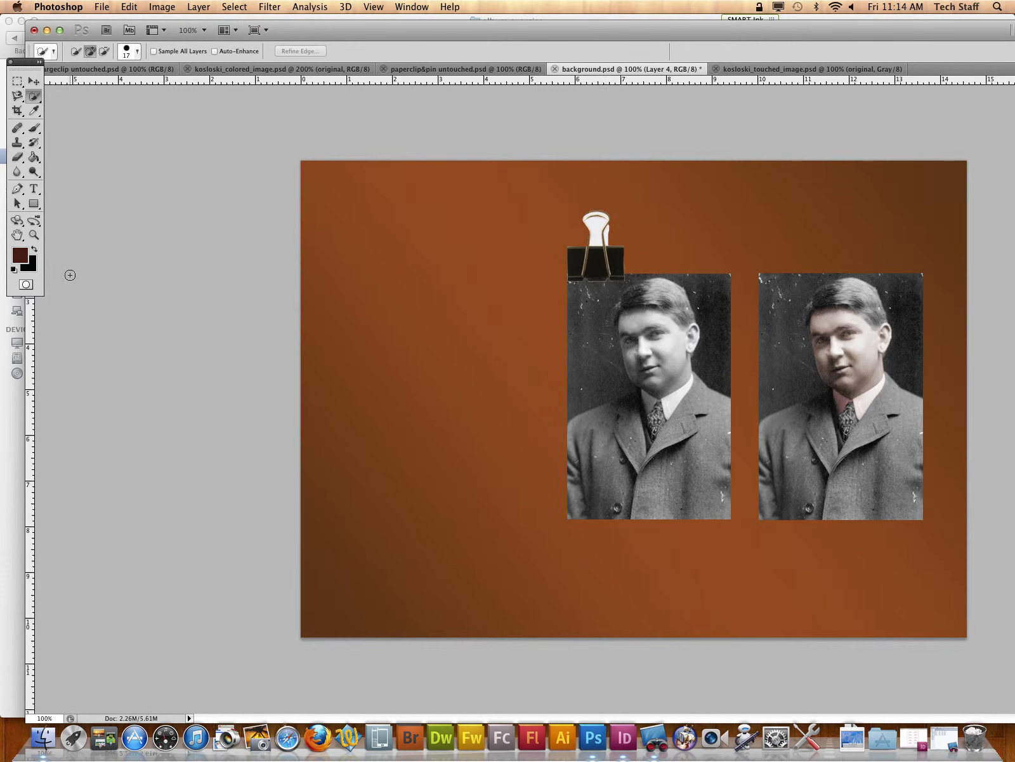
click(33, 236)
drag(570, 203, 638, 259)
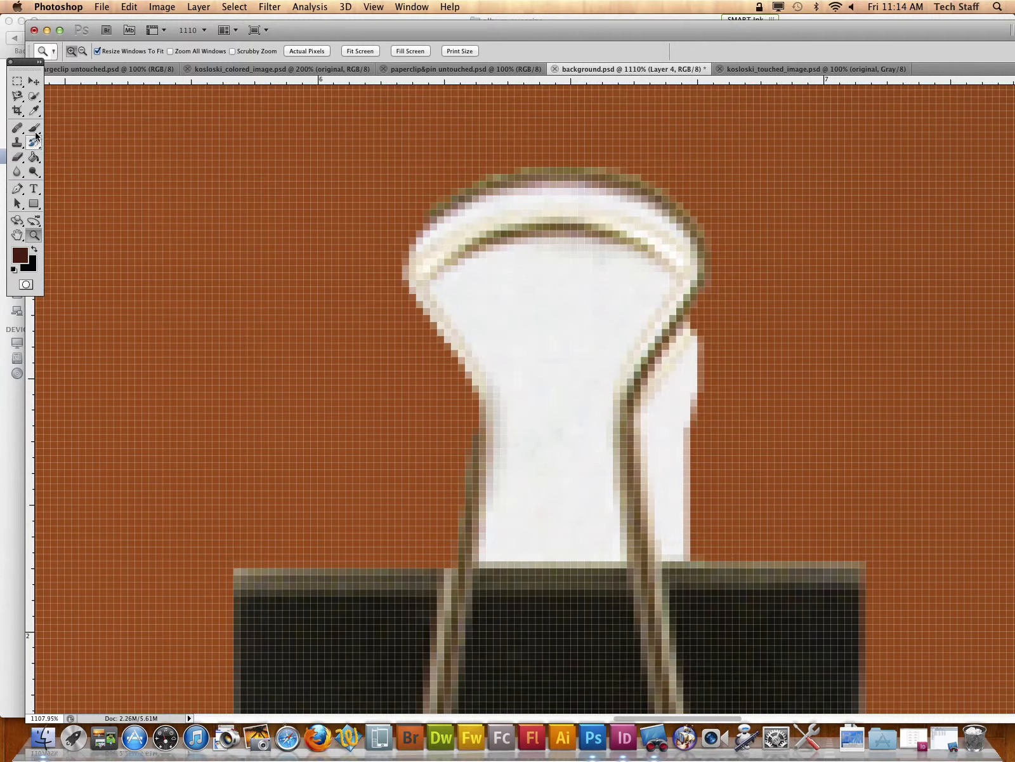
click(33, 112)
click(33, 112)
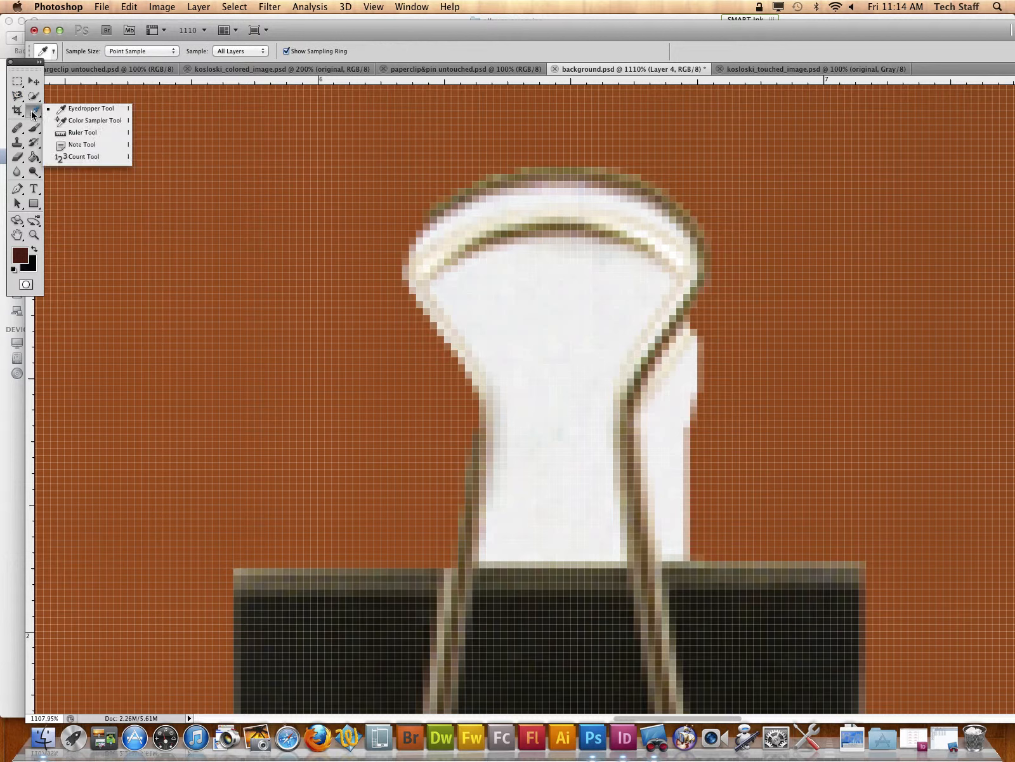
click(16, 98)
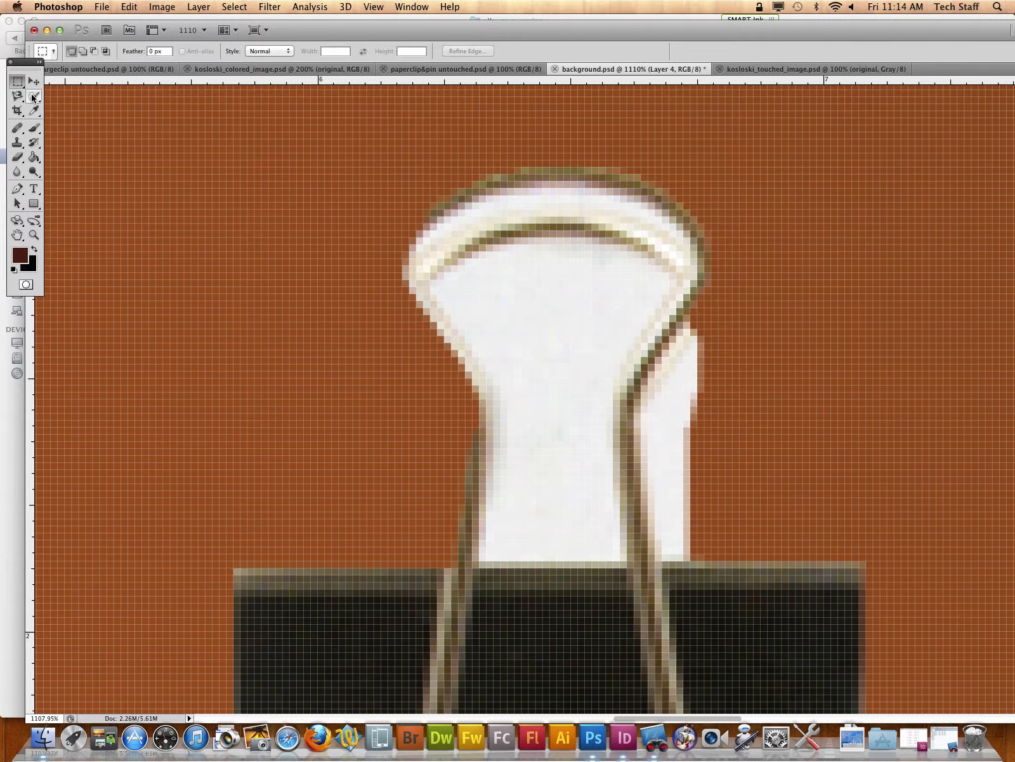
drag(33, 96, 92, 110)
click(515, 295)
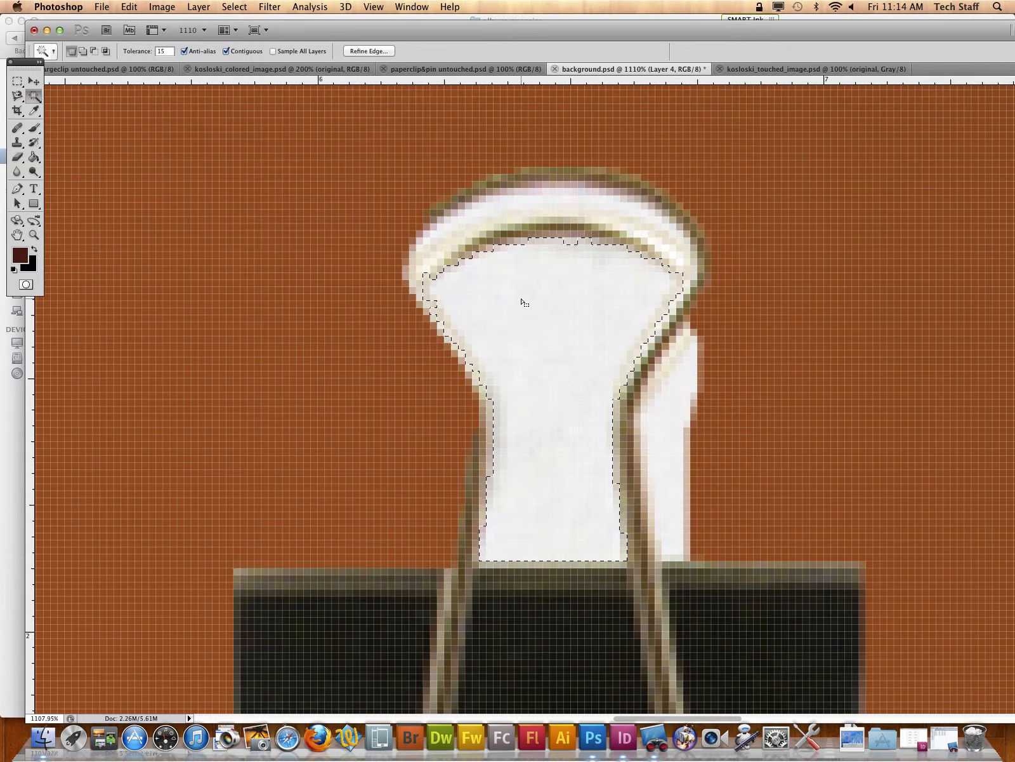
key(Delete)
Step: Delete the leftover white beside the handle's right wire and within its top loop, and clear the selection
click(666, 433)
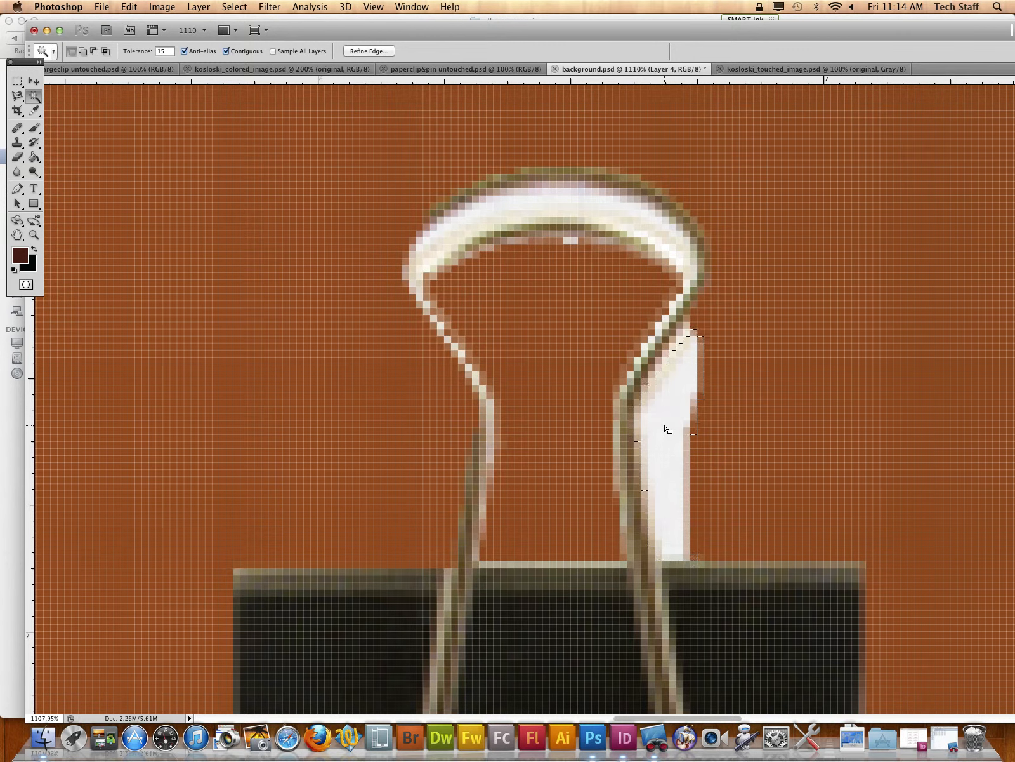
key(Delete)
click(575, 203)
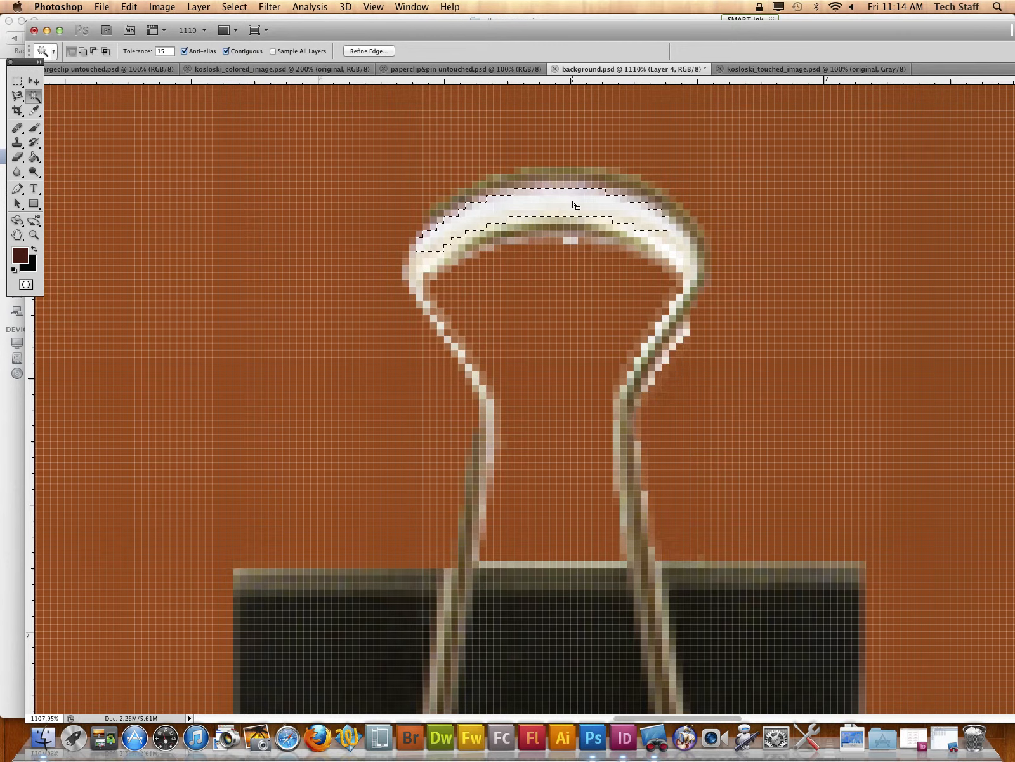
key(Delete)
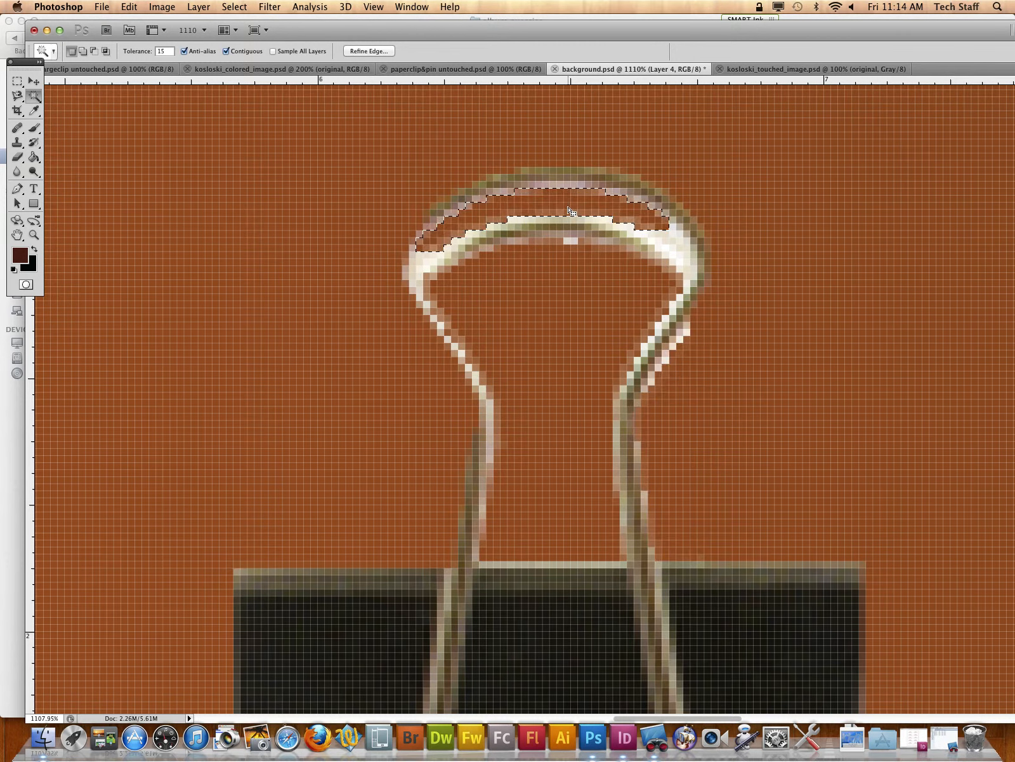
key(super+d)
Step: Examine the cleaned-up binder clip and both portraits at several zoom levels, returning the view to 100%
key(super+minus)
key(super+minus)
key(super+minus)
key(super+minus)
key(super+minus)
key(super+minus)
key(super+minus)
key(super+minus)
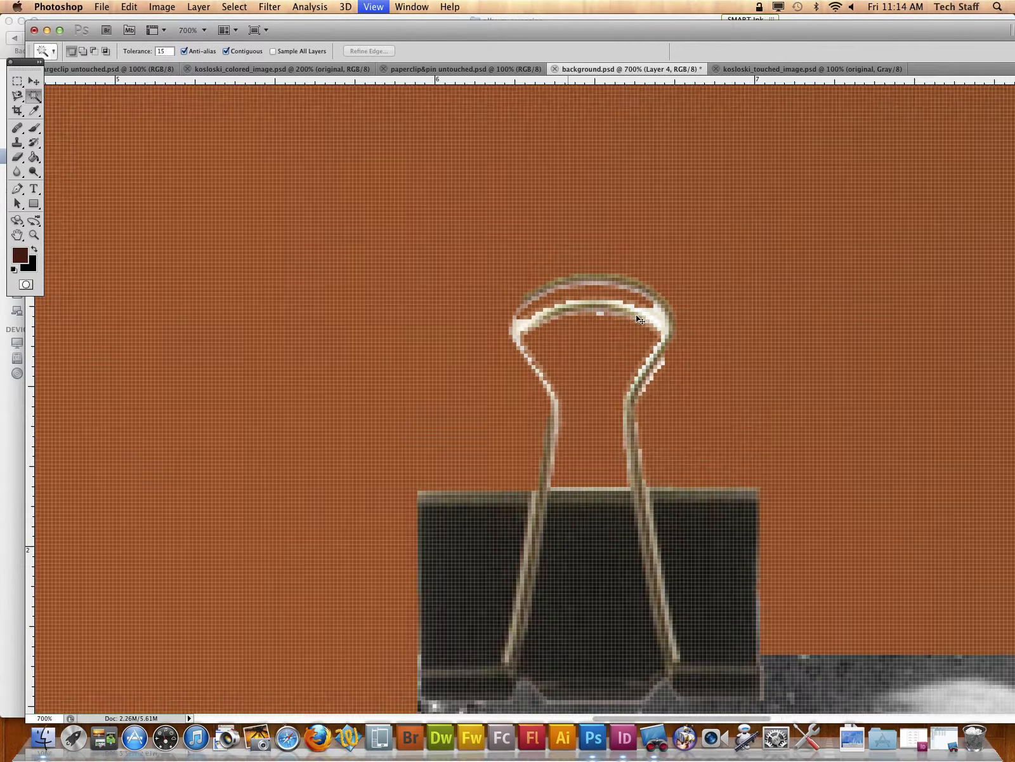
key(super+minus)
key(super+minus)
key(super+minus)
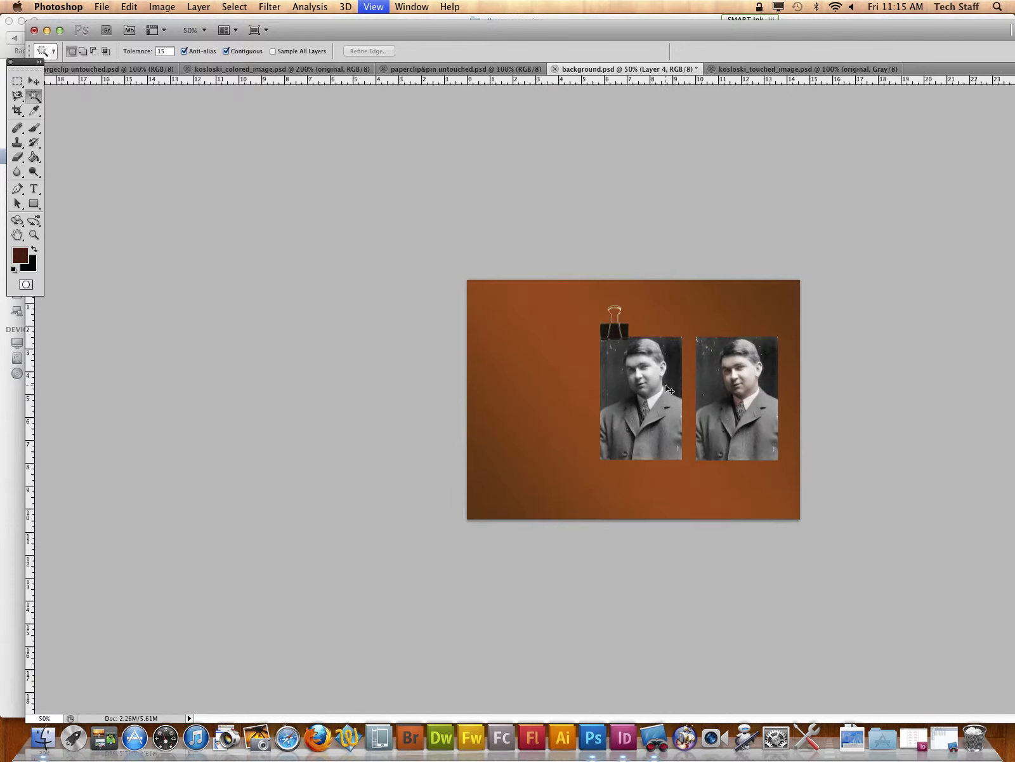
key(super+plus)
key(super+plus)
key(super+plus)
key(super+plus)
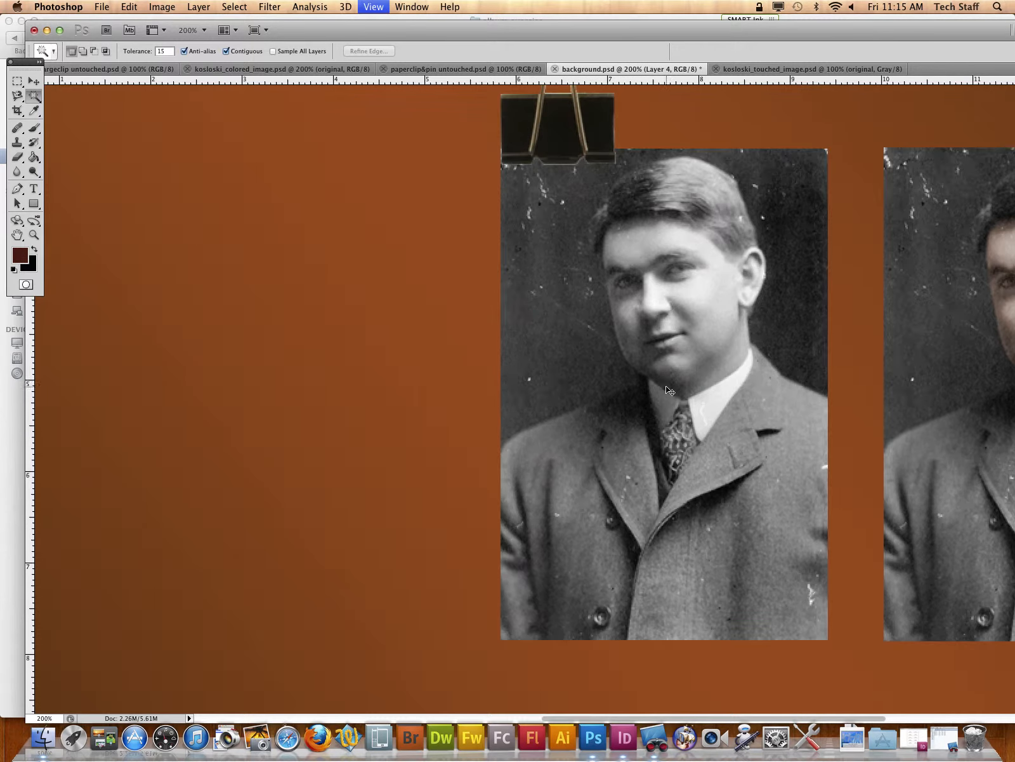
key(super+minus)
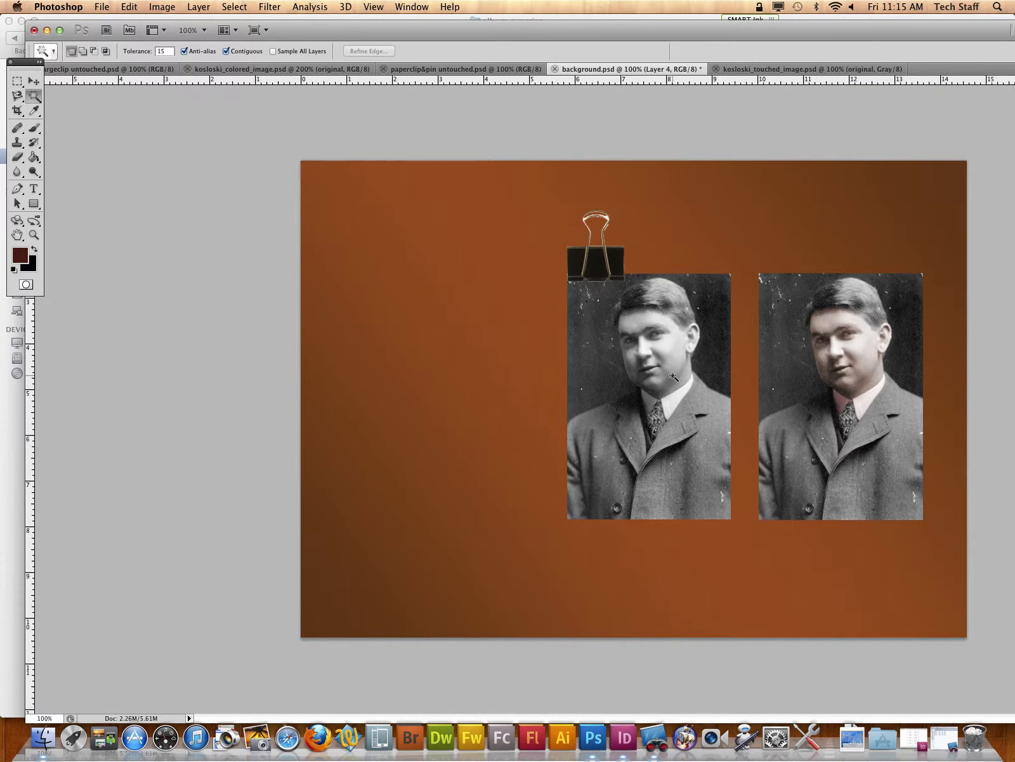